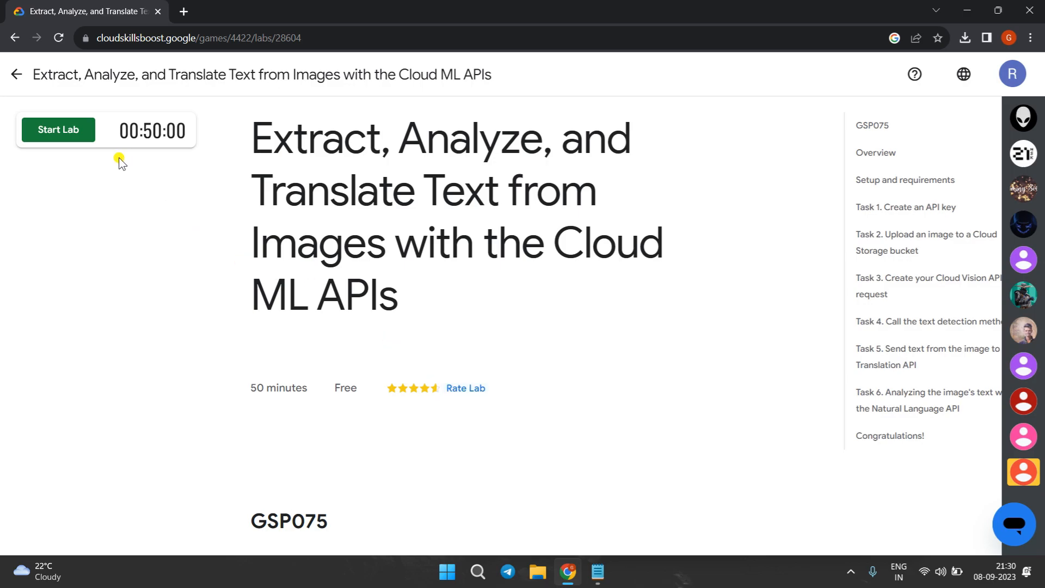
Start the lab and, with its temporary account password copied, open the Google Cloud console in an incognito window.
click(74, 135)
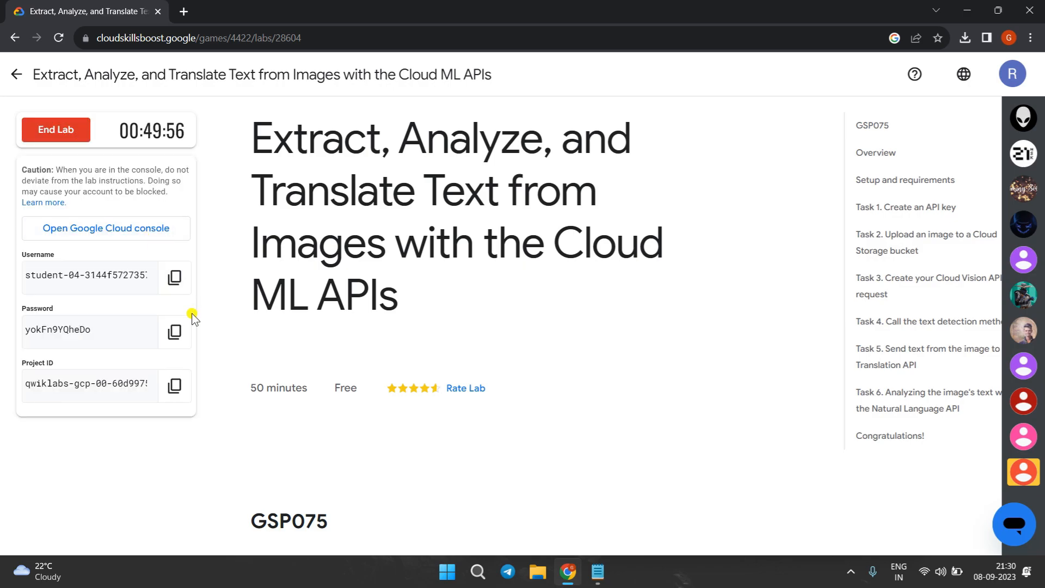
click(174, 332)
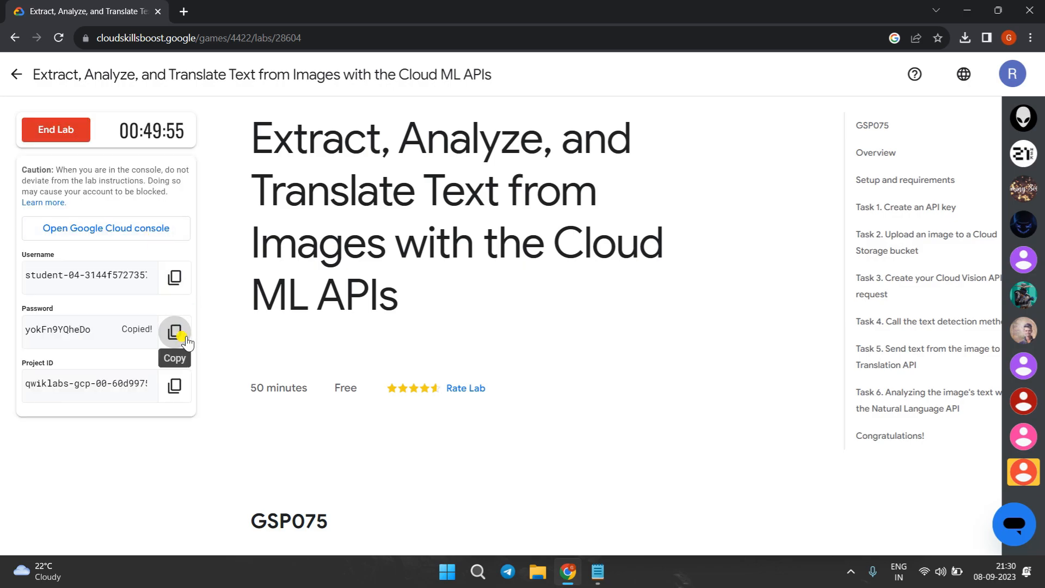
right_click(93, 228)
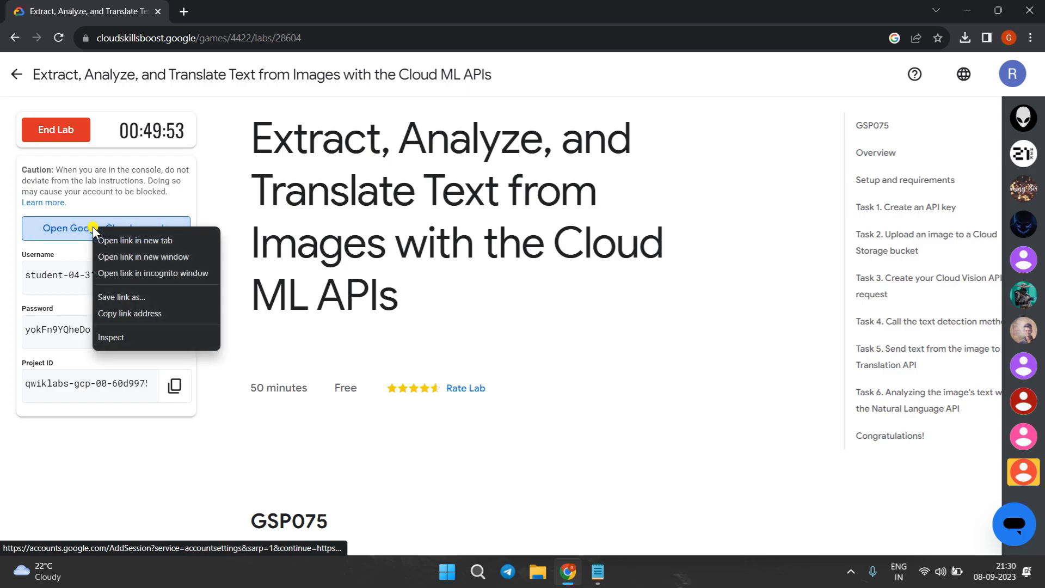
click(136, 271)
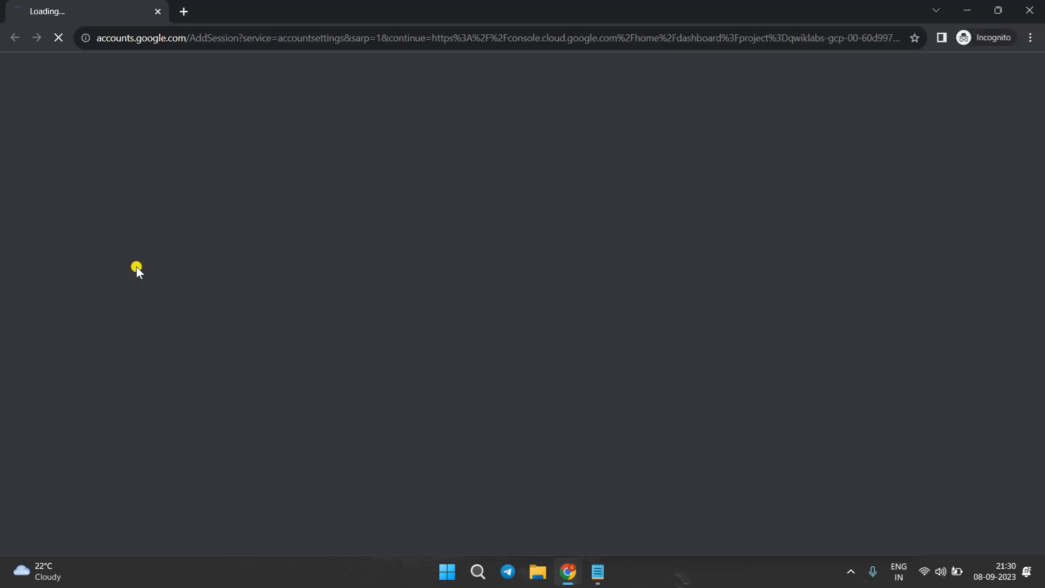
Sign in to the Google account with the prefilled lab username and the copied account password.
key(ctrl+v)
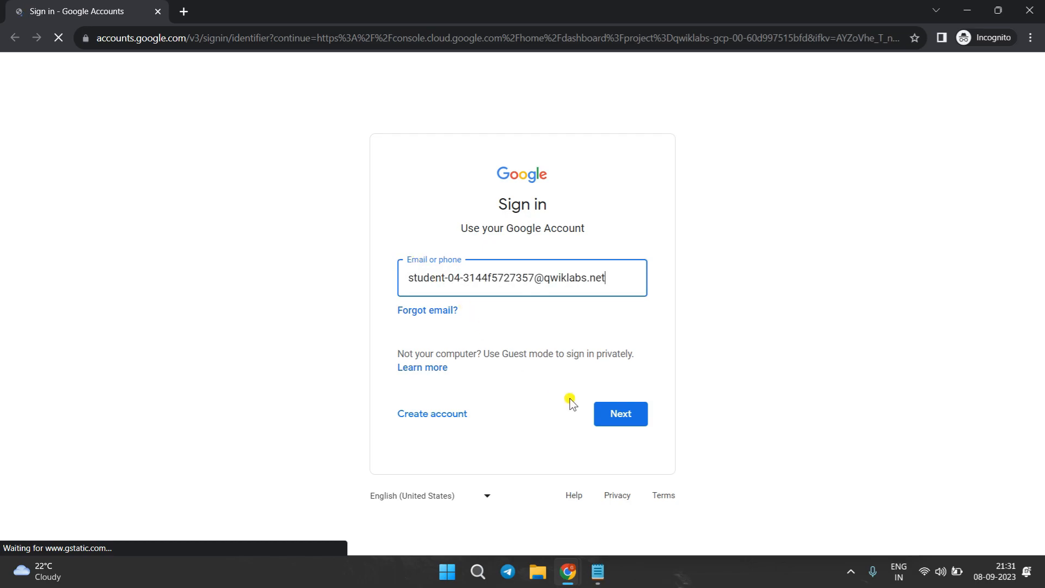
click(621, 414)
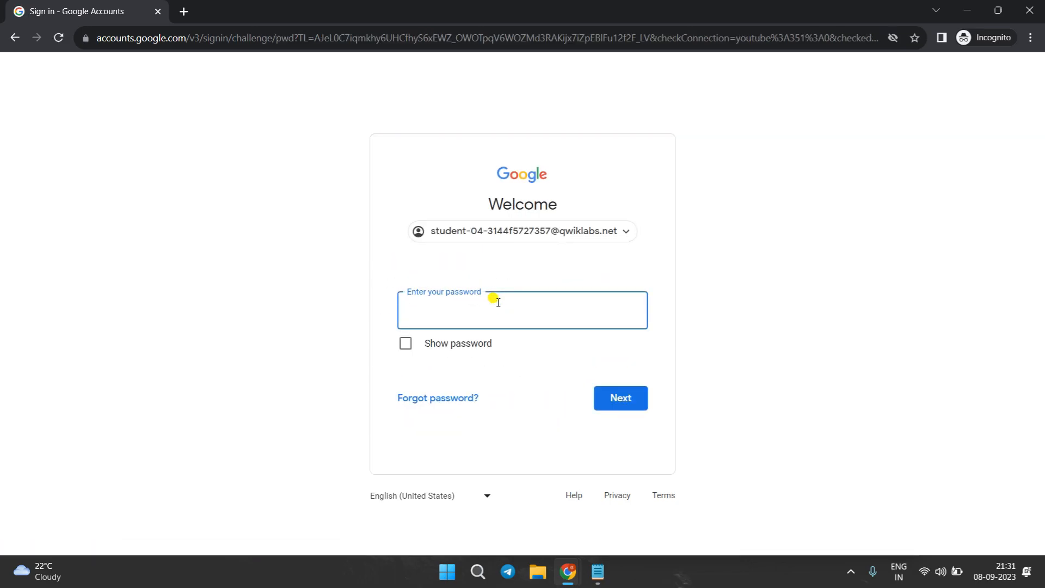
key(Return)
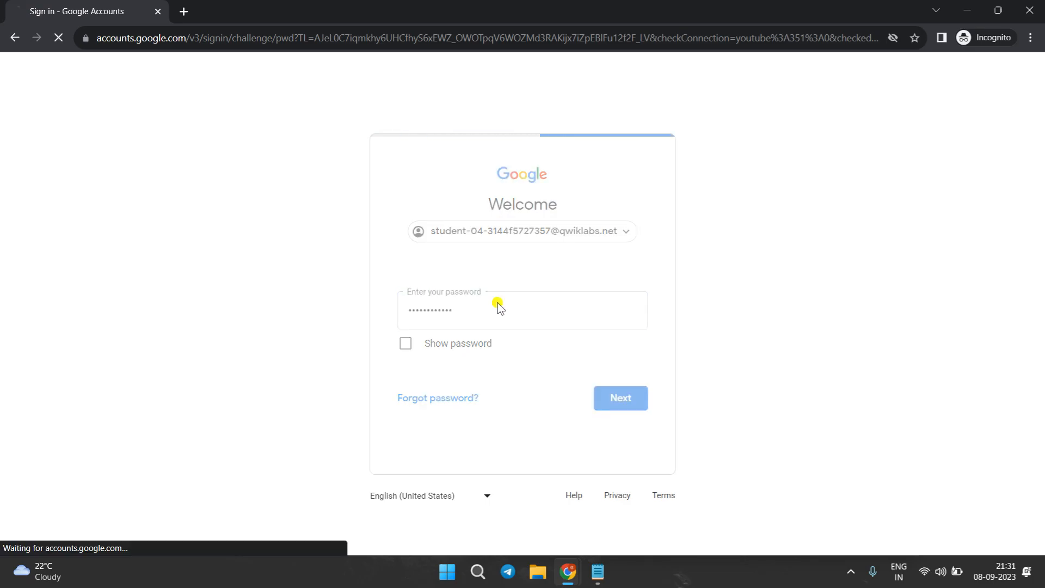
Accept the new account notice and agree to the Google Cloud Terms of Service, keeping India as the country.
click(486, 427)
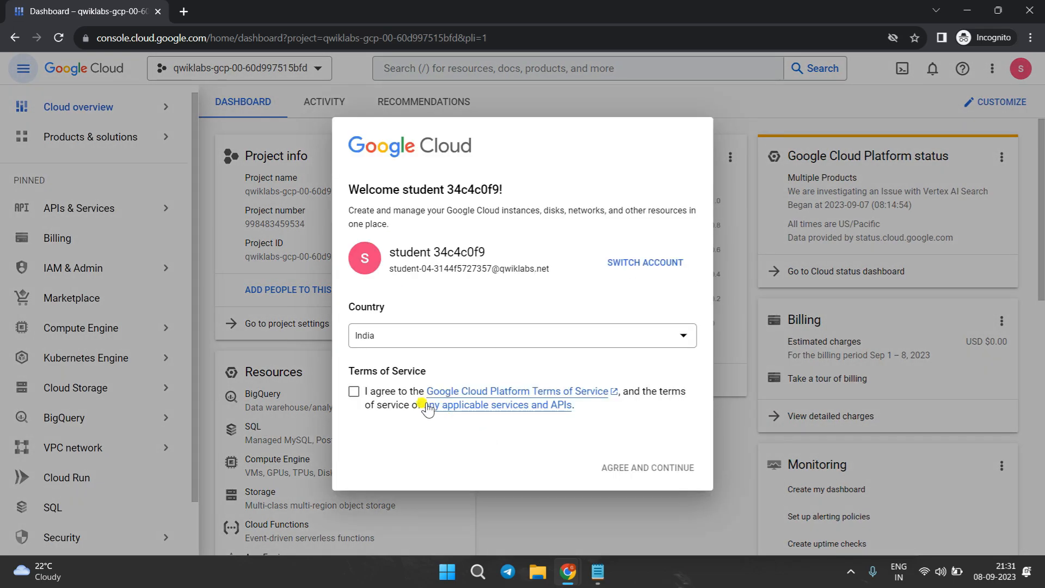
click(355, 391)
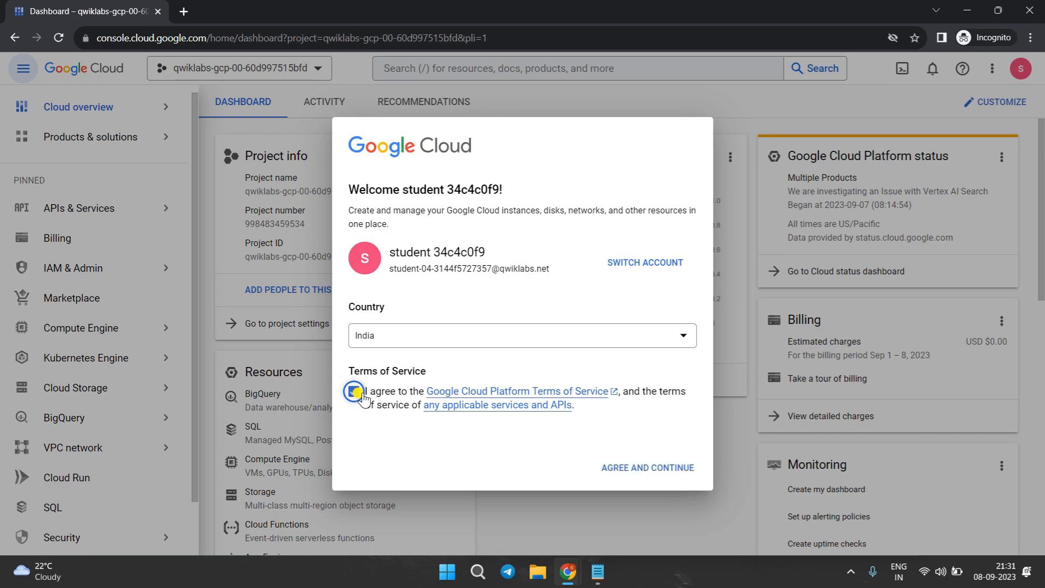
click(612, 472)
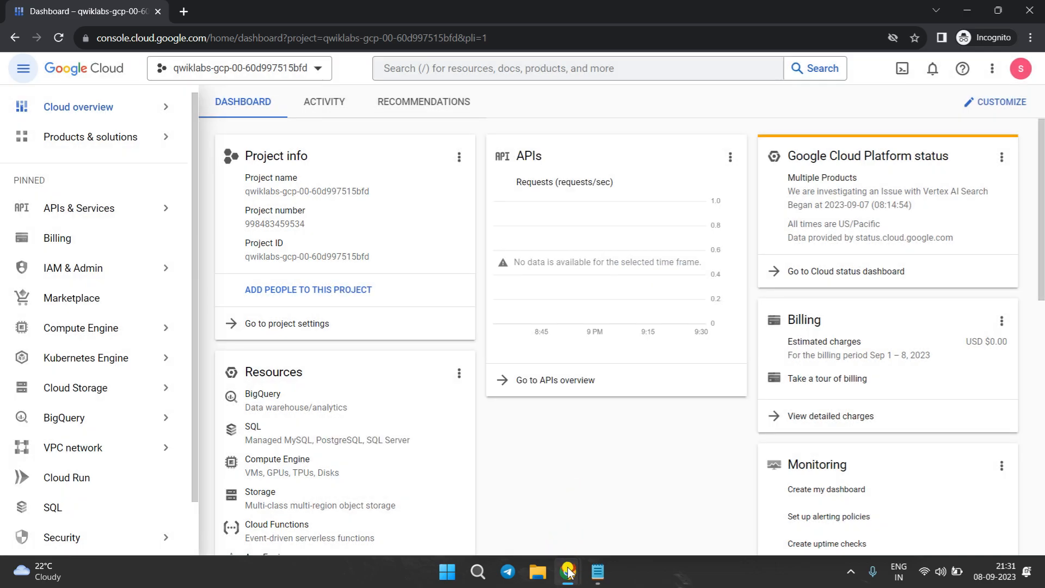
Return to the lab page and read the instructions of Task 1, Create an API key.
mouse_move(567, 572)
click(517, 523)
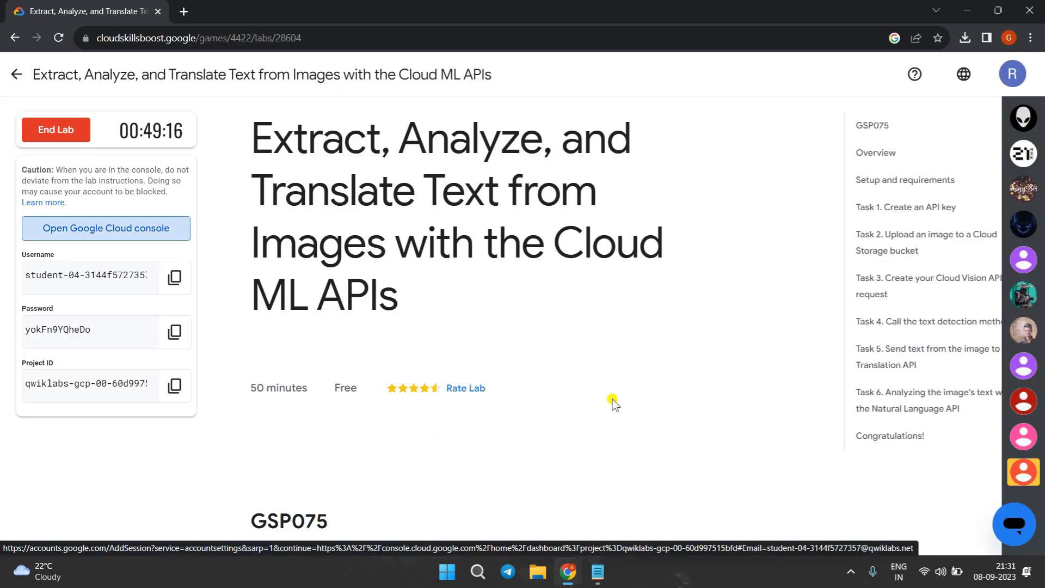
click(865, 208)
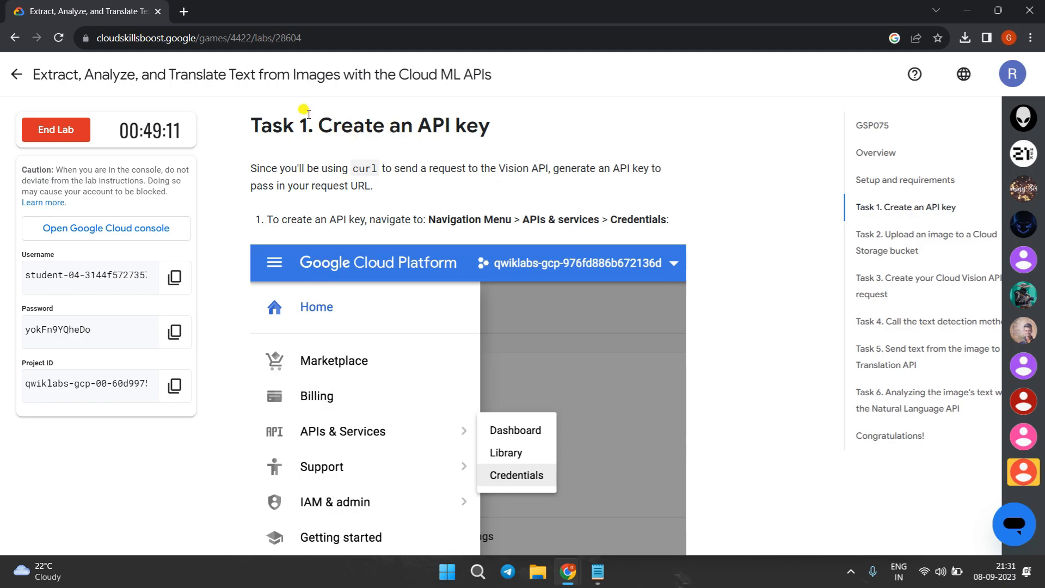
drag(320, 120, 496, 128)
click(497, 128)
scroll(500, 129, down, 1)
scroll(500, 129, up, 1)
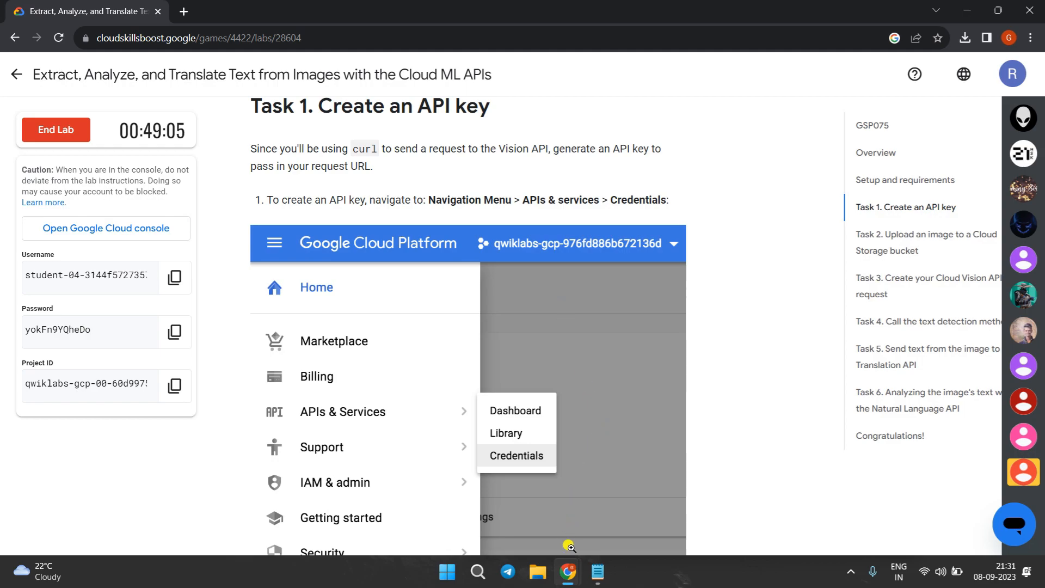
Switch back to the Google Cloud console and open the Credentials page of APIs & Services.
mouse_move(568, 570)
click(600, 527)
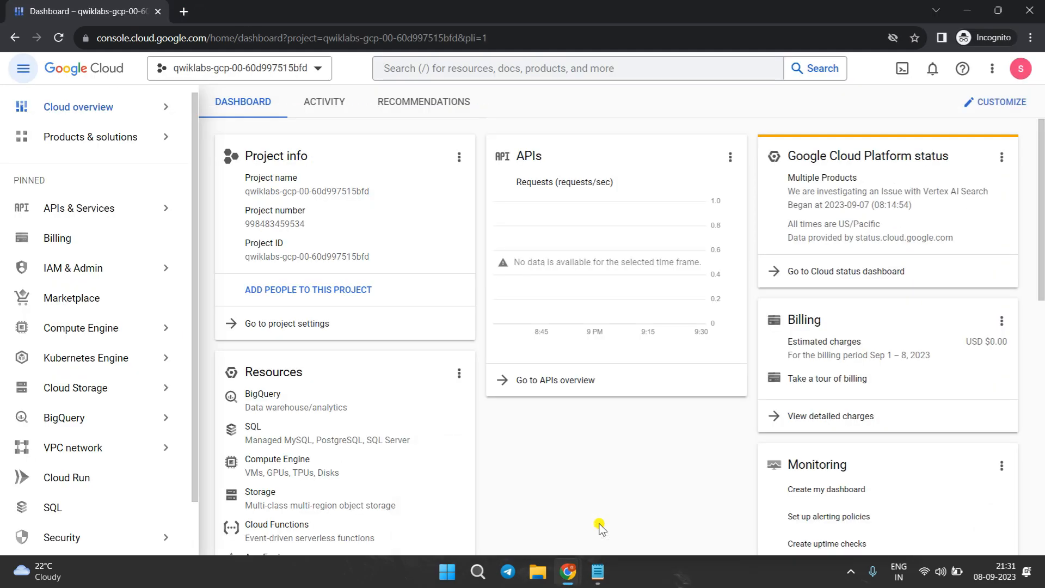
mouse_move(145, 212)
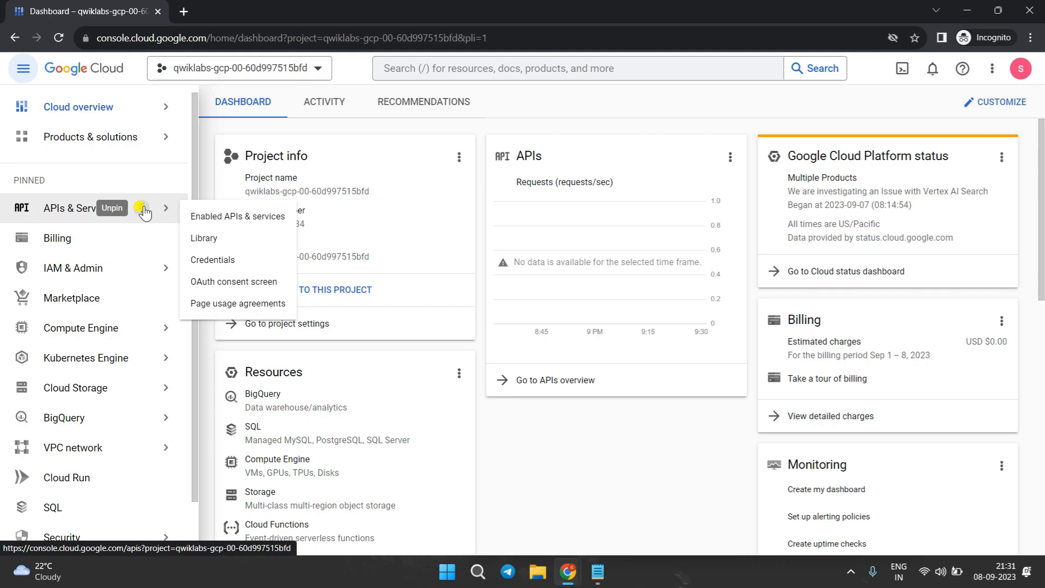
click(226, 262)
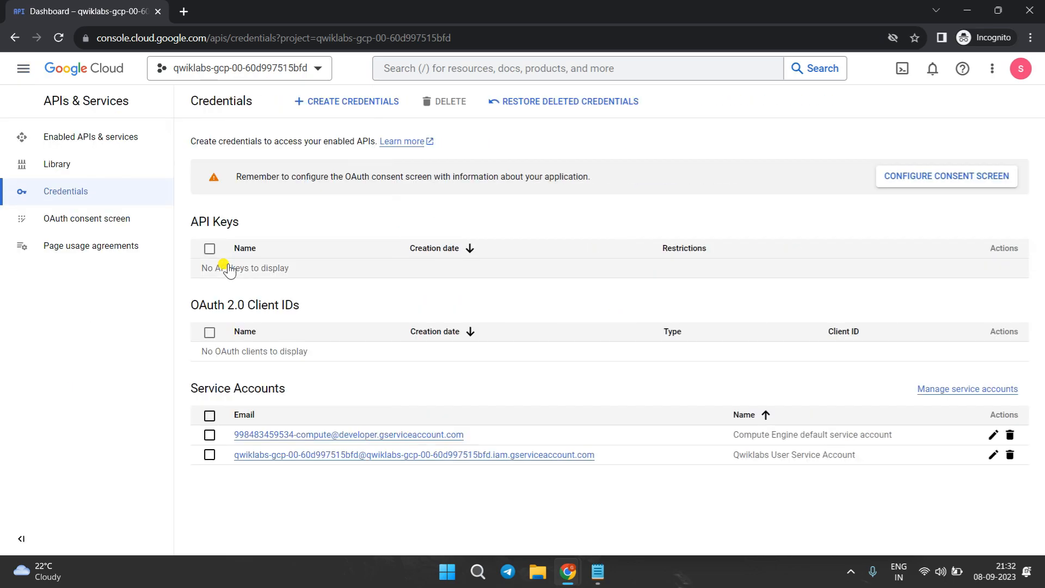
Create an API key credential, copy the generated key and close its dialog.
click(332, 106)
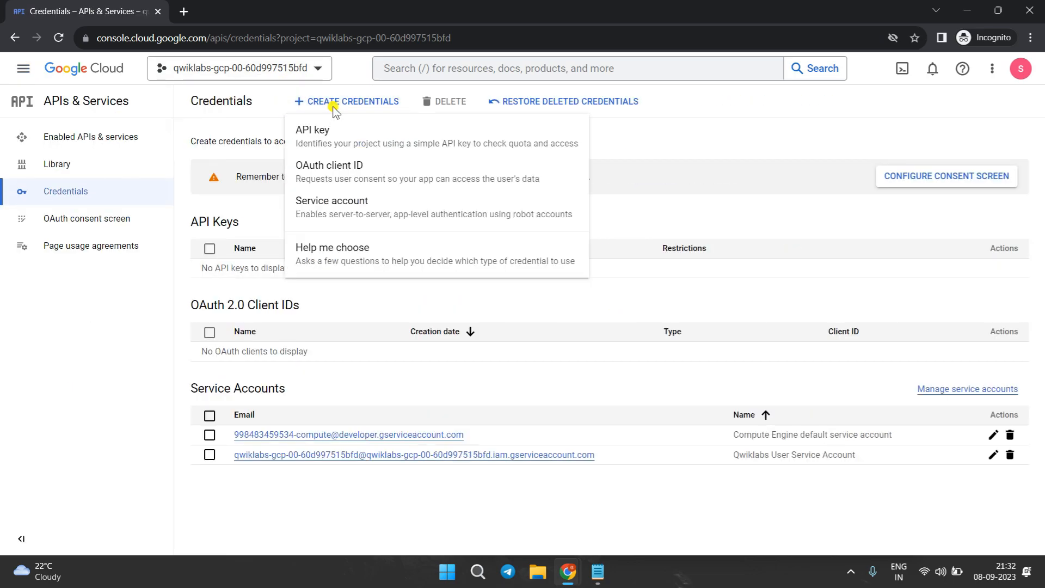
click(353, 133)
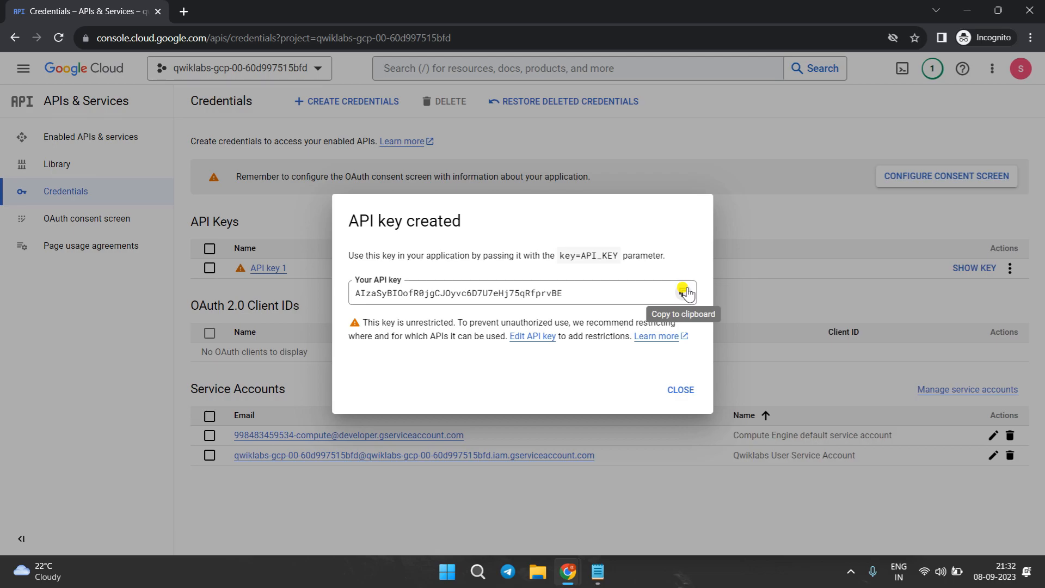
click(682, 290)
click(680, 389)
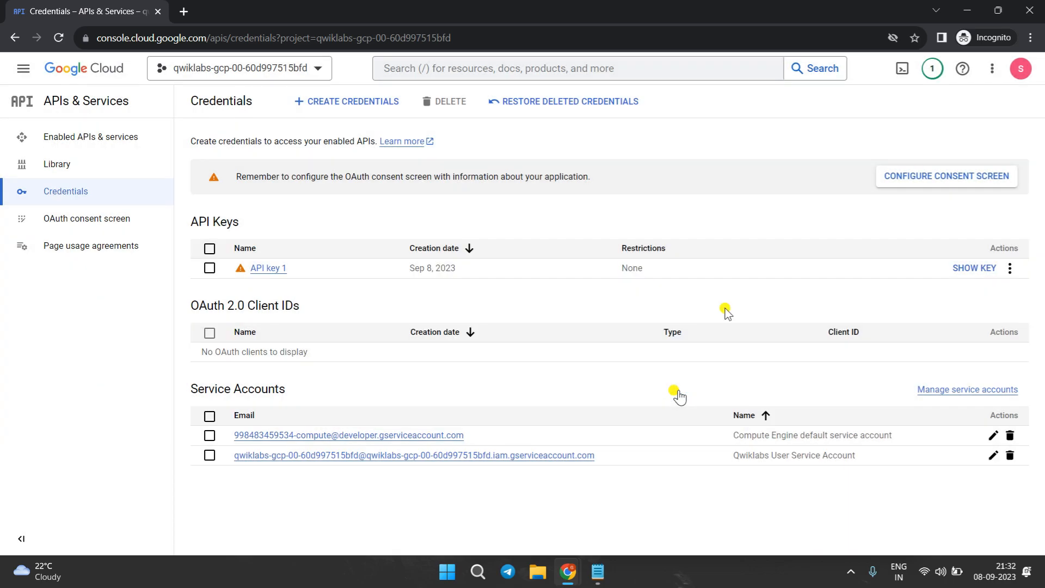
Launch Cloud Shell in an enlarged pane and paste the copied API key into a blank Notepad document.
click(902, 75)
drag(525, 368, 492, 205)
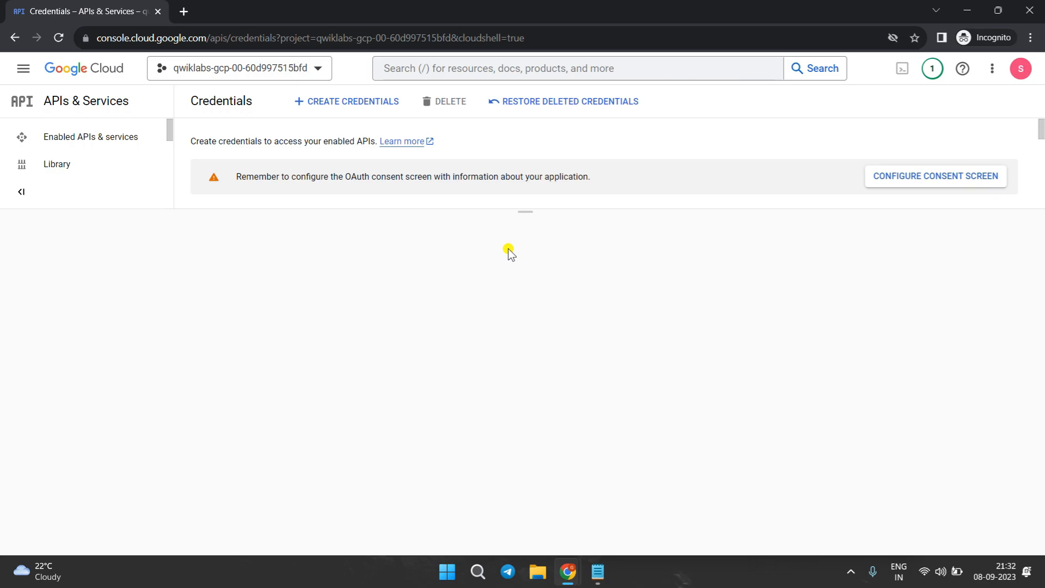
click(598, 569)
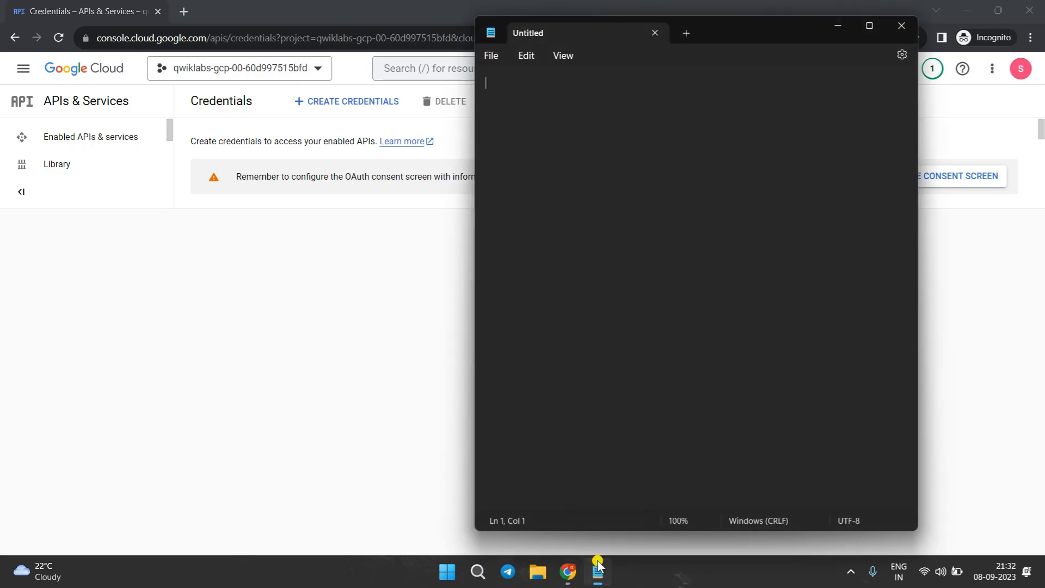
key(ctrl+v)
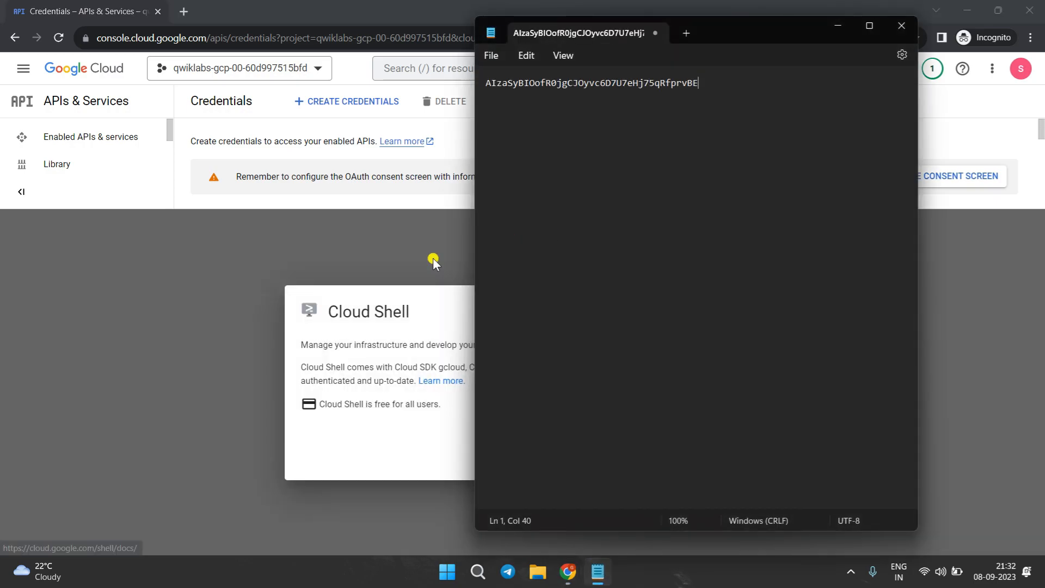
click(432, 257)
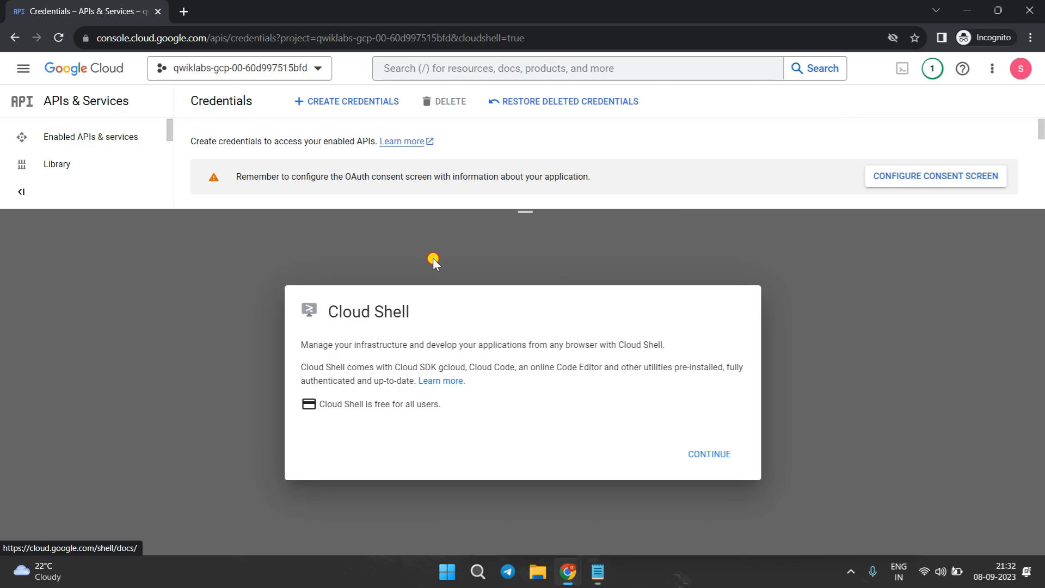
click(716, 454)
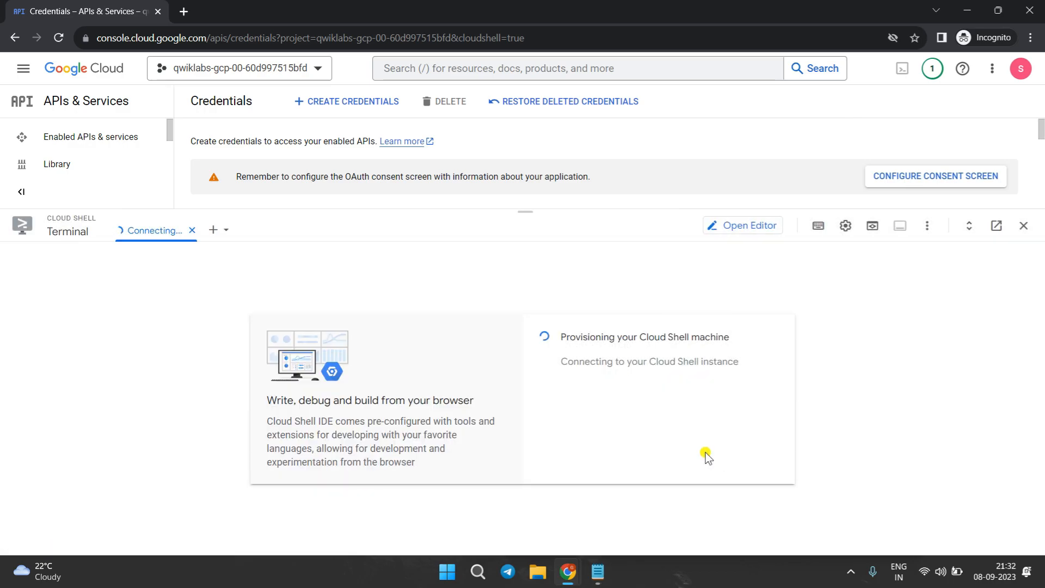
Copy the export API_KEY command from the Task 1 instructions on the lab page.
mouse_move(568, 575)
click(492, 506)
scroll(492, 509, down, 5)
scroll(492, 511, down, 5)
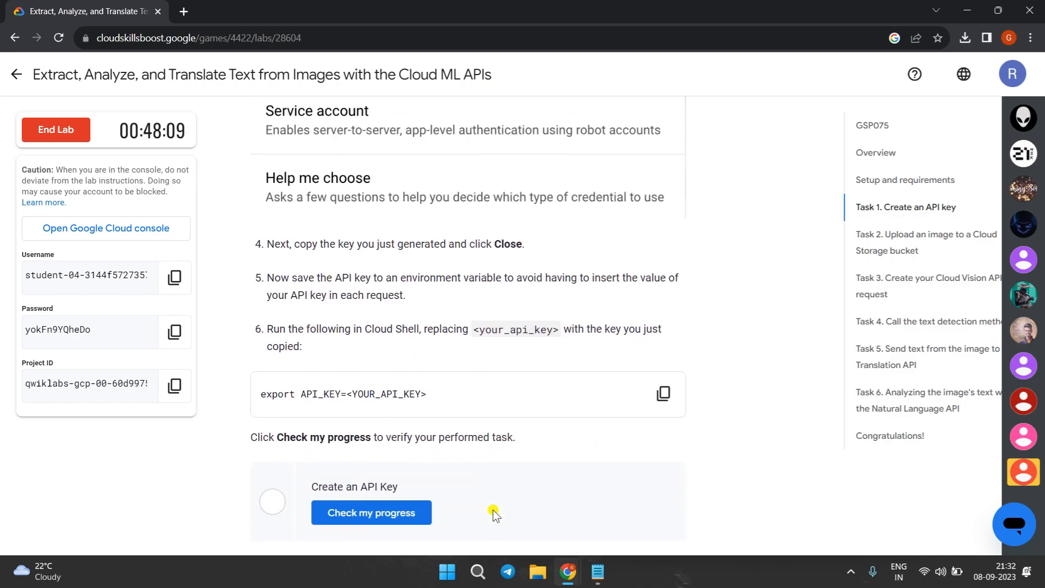
click(662, 392)
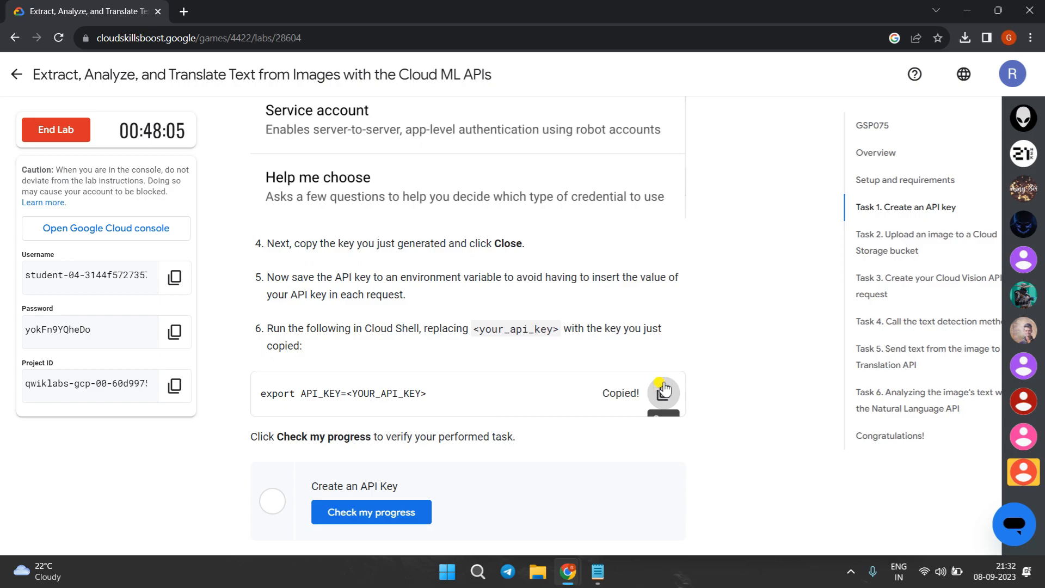
Dismiss the Cloud Shell session tip and paste the export command in the terminal without its placeholder, leaving "export API_KEY=".
mouse_move(569, 570)
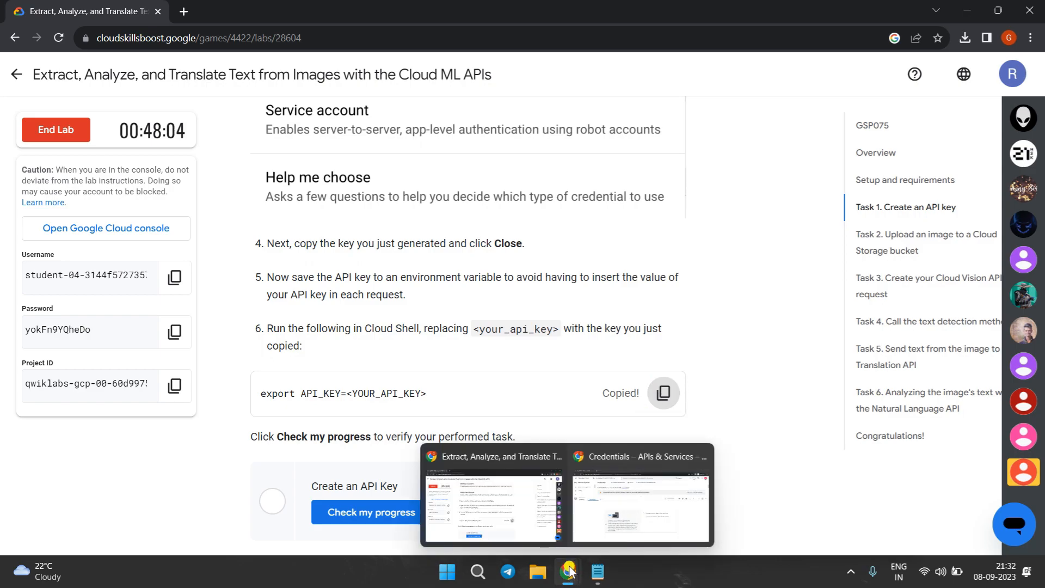
click(617, 528)
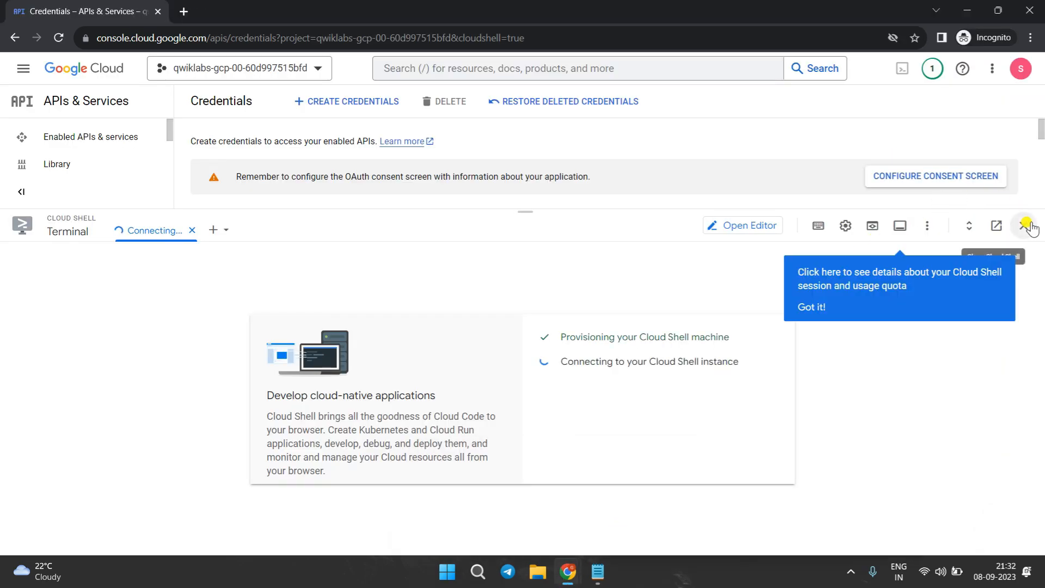
click(814, 308)
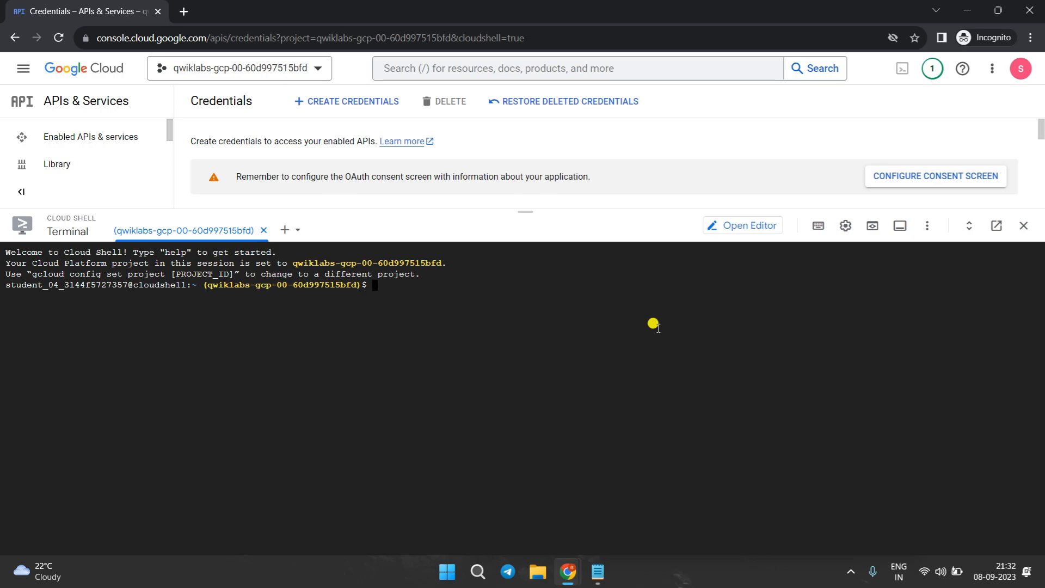
key(ctrl+v)
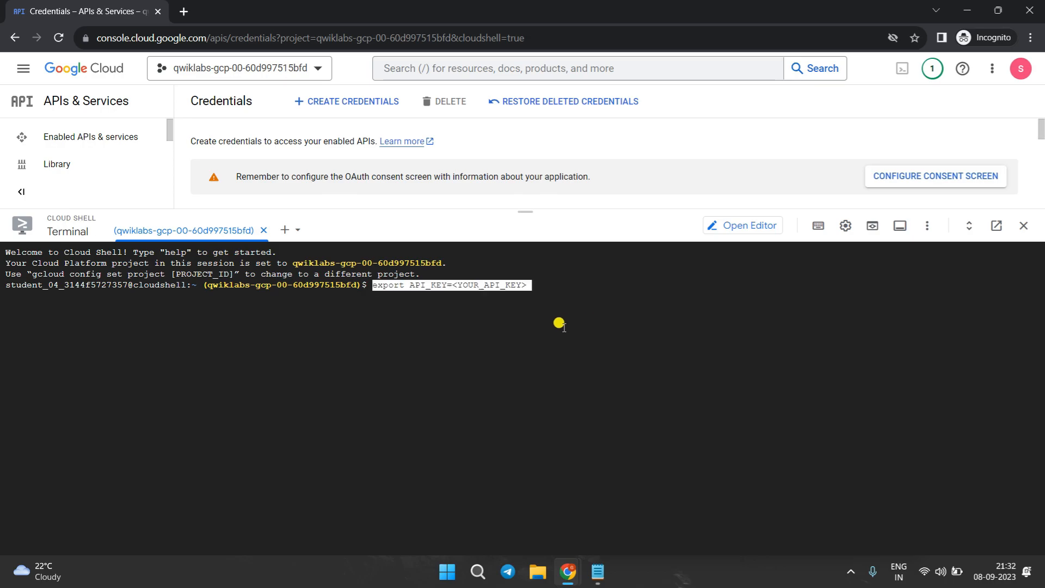
key(BackSpace)
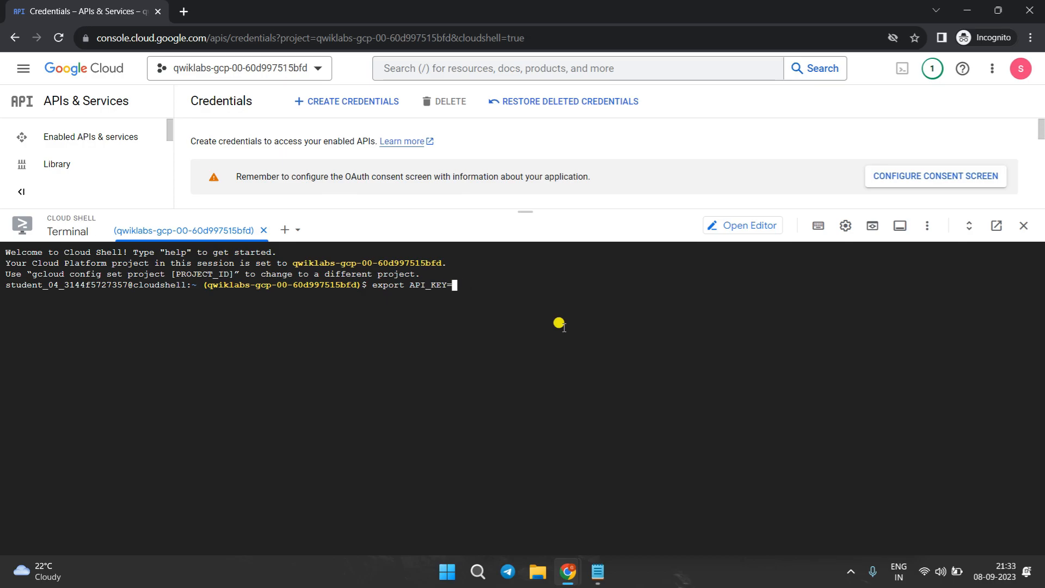
Complete the export API_KEY command with the API key copied from Notepad and run it in Cloud Shell.
click(597, 572)
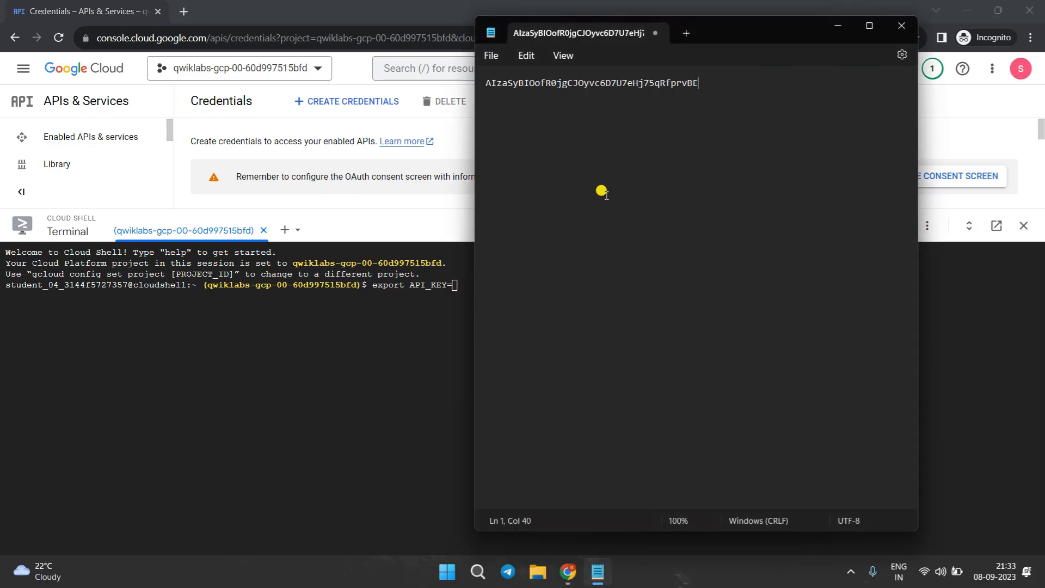
key(ctrl+a)
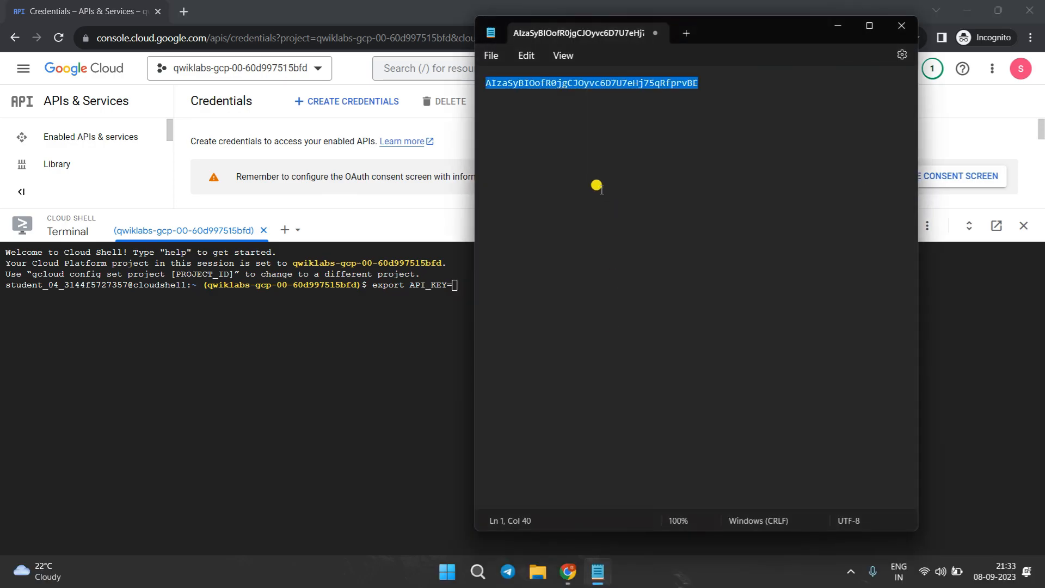
click(450, 293)
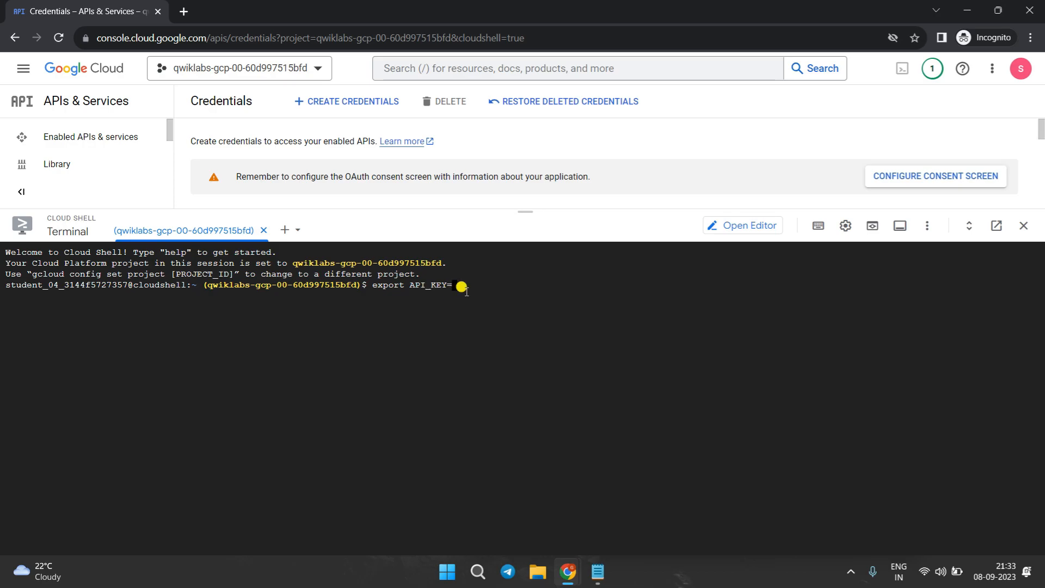
key(ctrl+v)
key(Return)
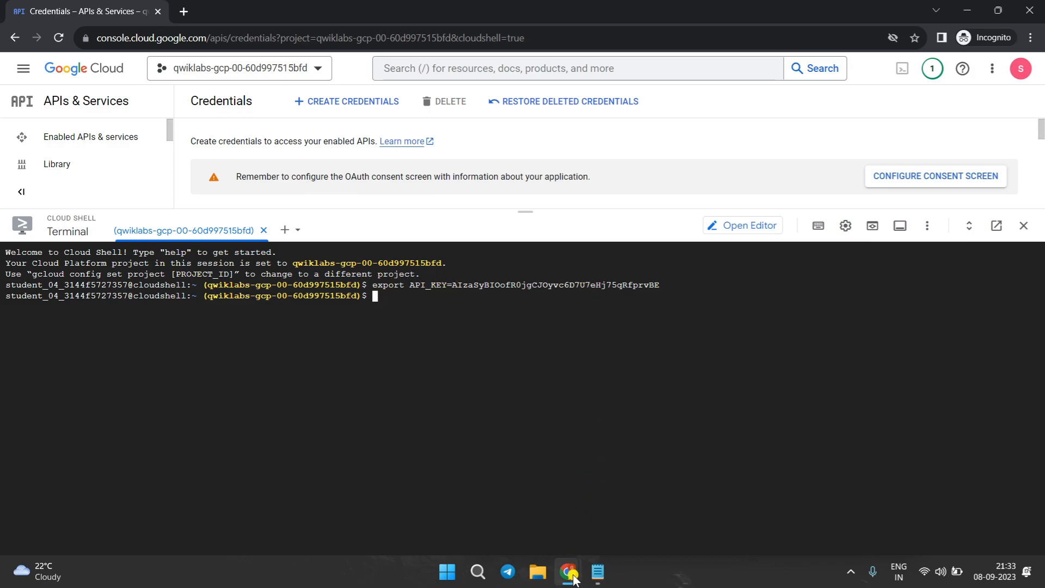
Switch to the lab page and check the progress of the "Create an API Key" task.
mouse_move(567, 571)
click(538, 479)
scroll(540, 423, down, 3)
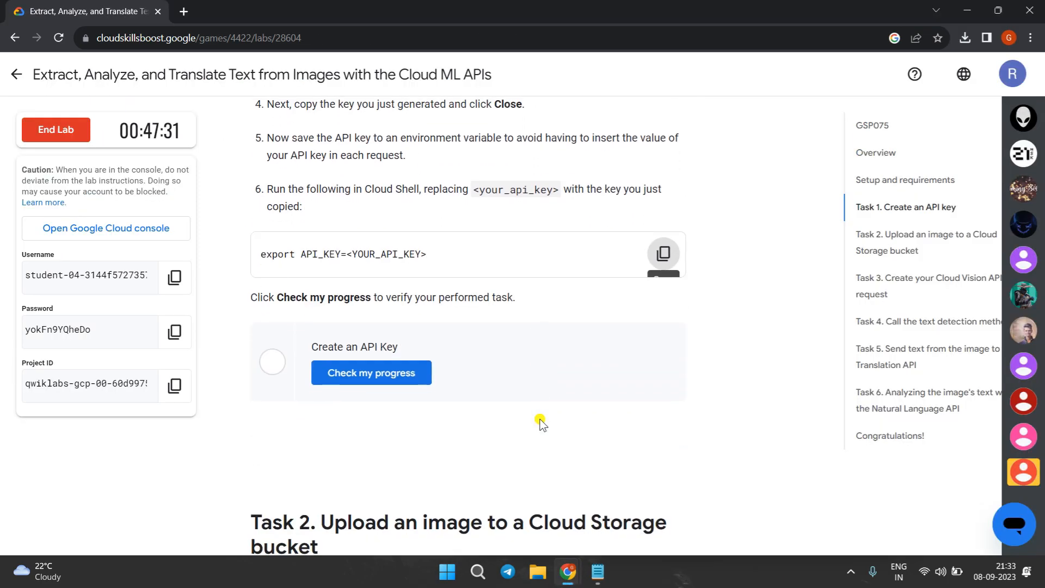
click(407, 376)
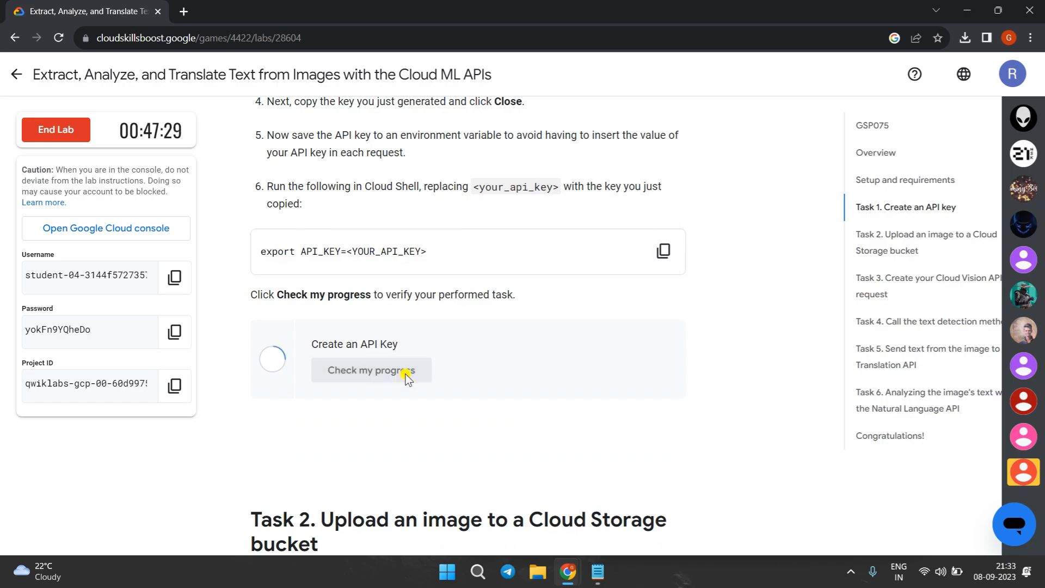
Copy the bucket name qwiklabs-gcp-00-60d997515bfd-bucket from the Task 2 instructions on the lab page.
scroll(407, 375, down, 2)
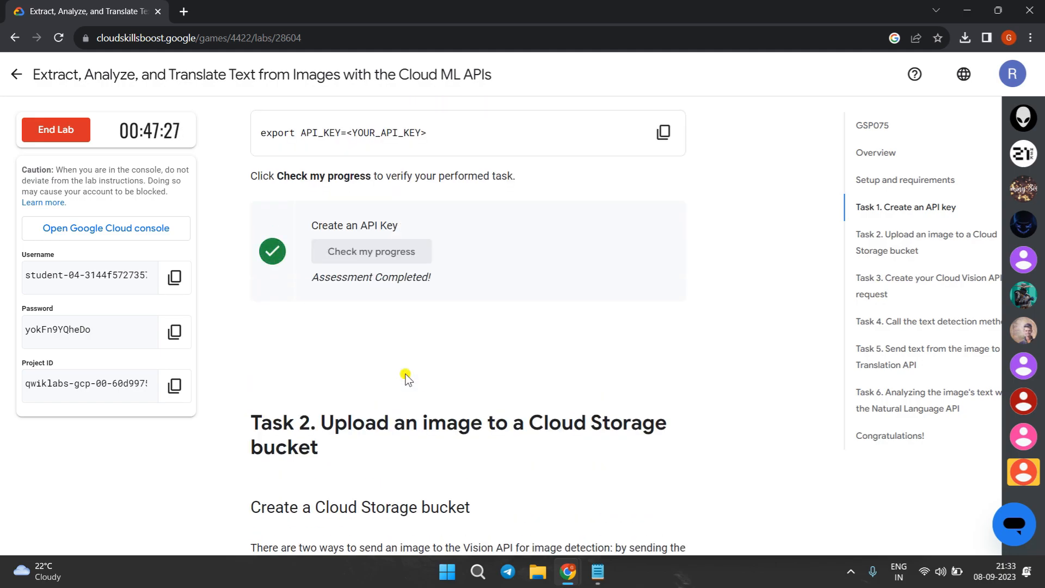
scroll(405, 376, down, 5)
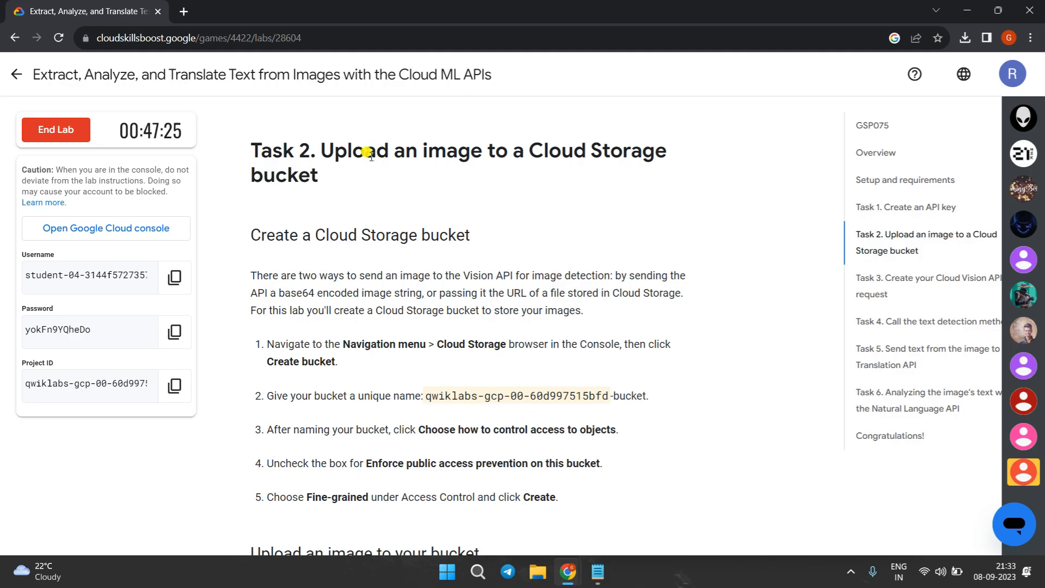
scroll(371, 157, down, 1)
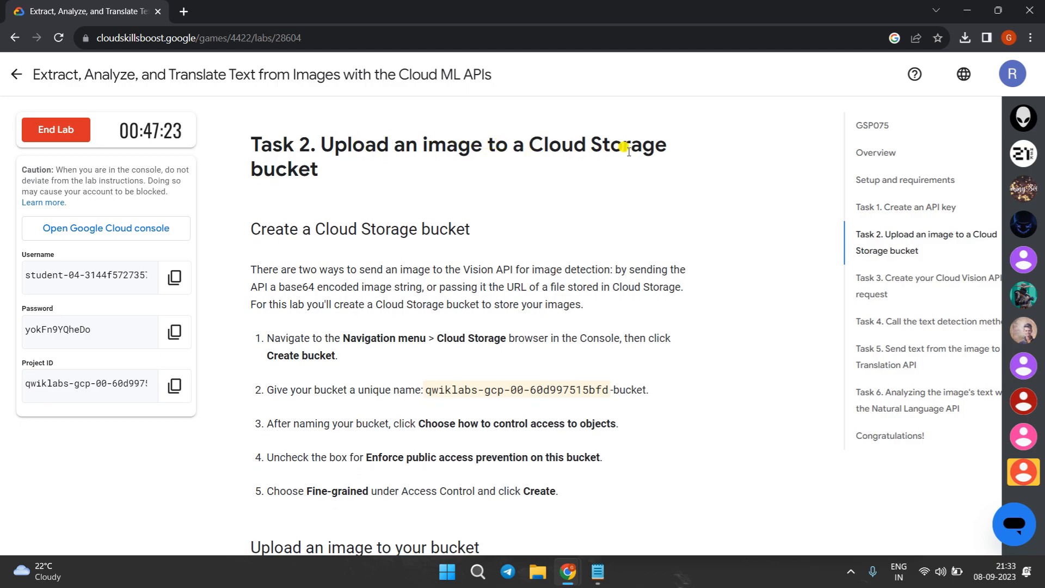
scroll(309, 189, down, 1)
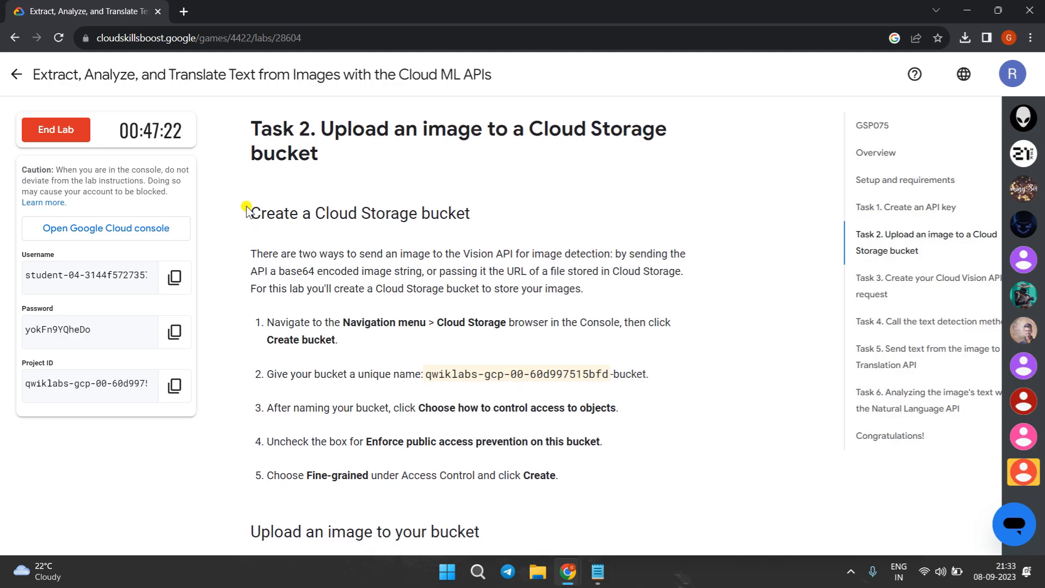
scroll(333, 210, down, 3)
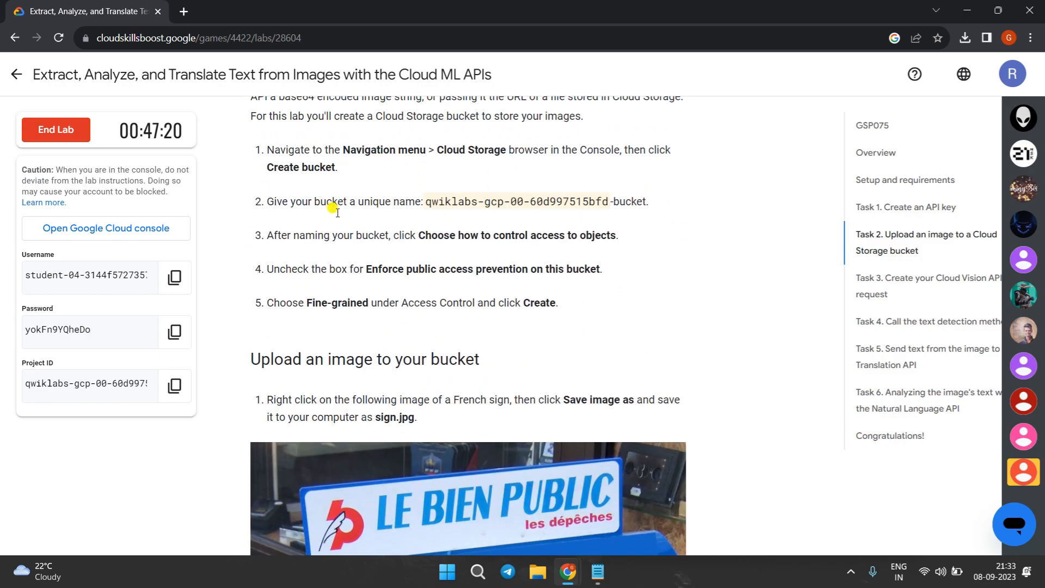
scroll(479, 362, up, 2)
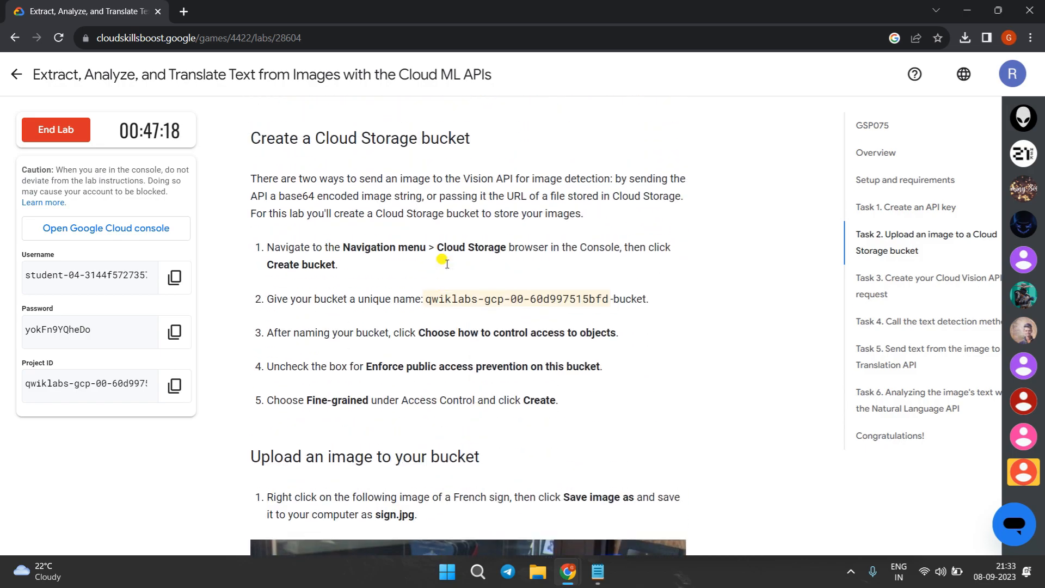
drag(427, 298, 647, 298)
key(ctrl+c)
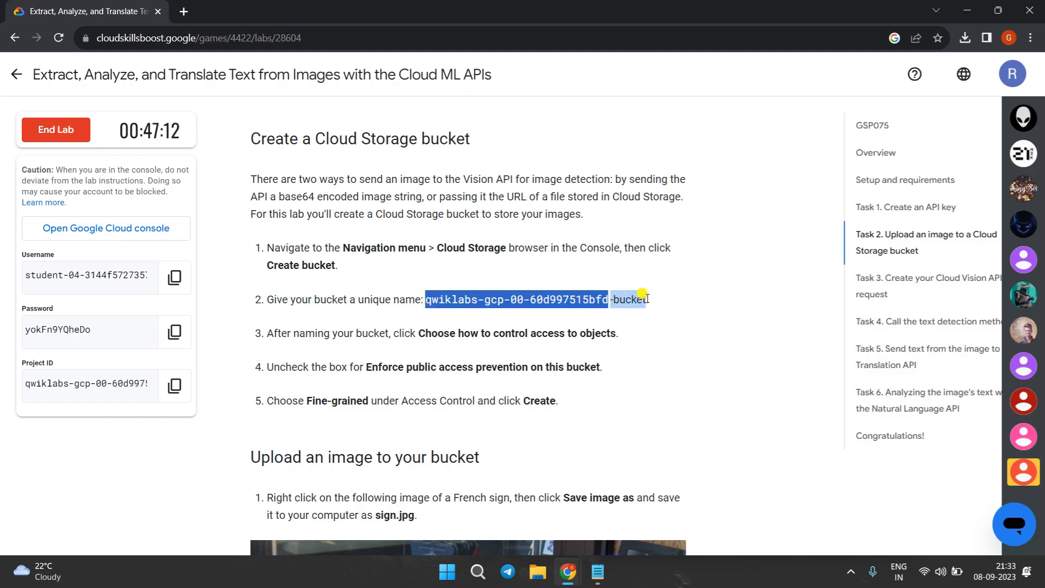
Return to the Google Cloud console window and shrink the Cloud Shell pane to reveal more of the Credentials page.
mouse_move(567, 572)
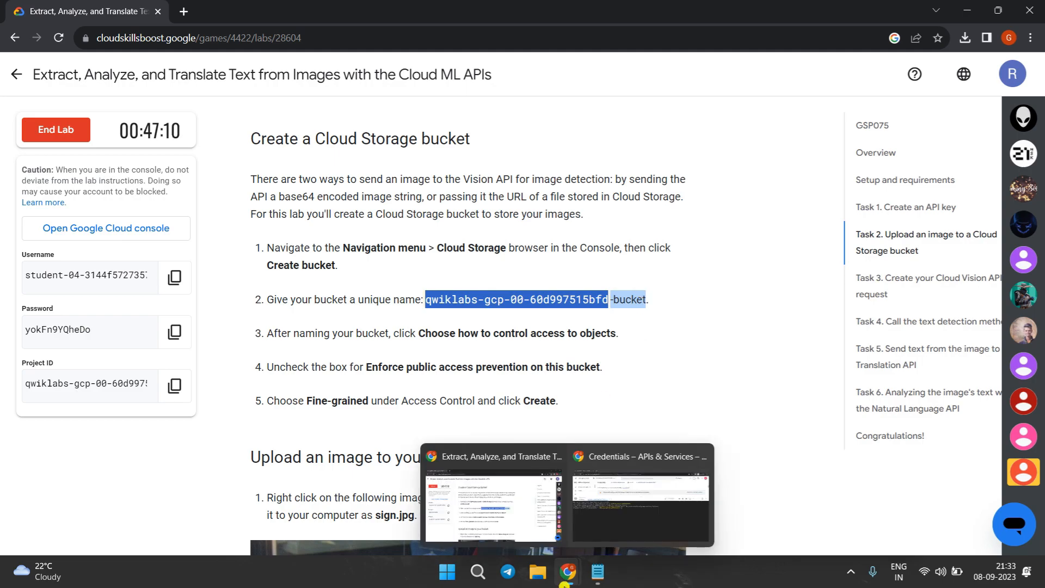
click(612, 527)
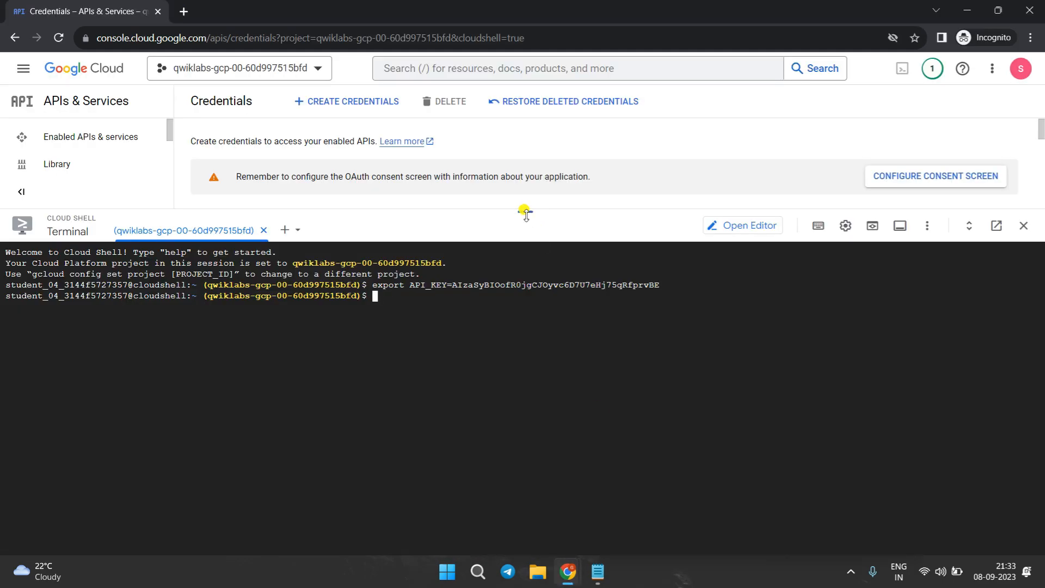
drag(524, 211, 526, 418)
Search the console for "buckets", open the Cloud Storage Buckets page in a new tab and switch to it.
click(23, 68)
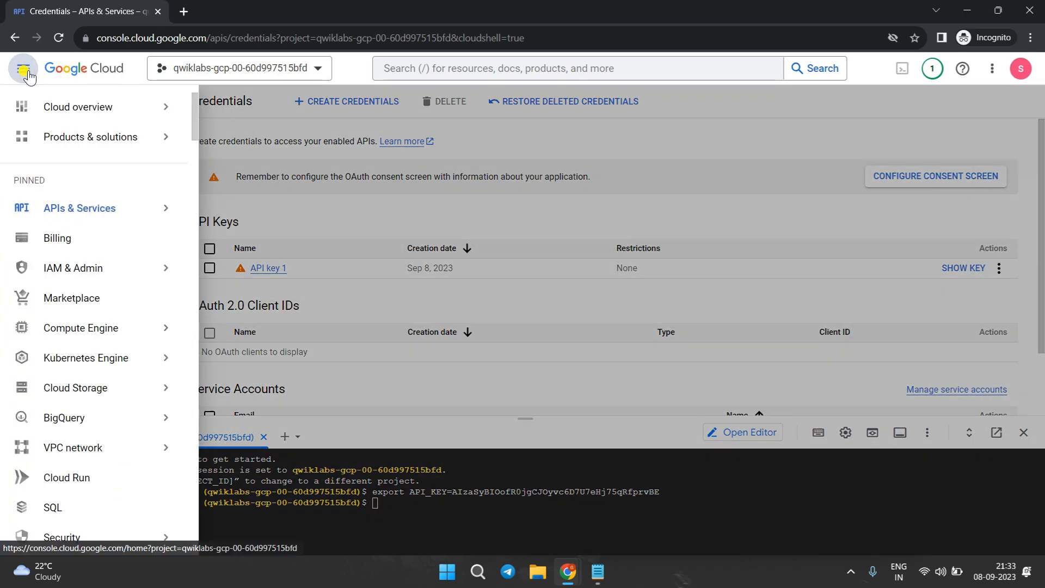
click(448, 72)
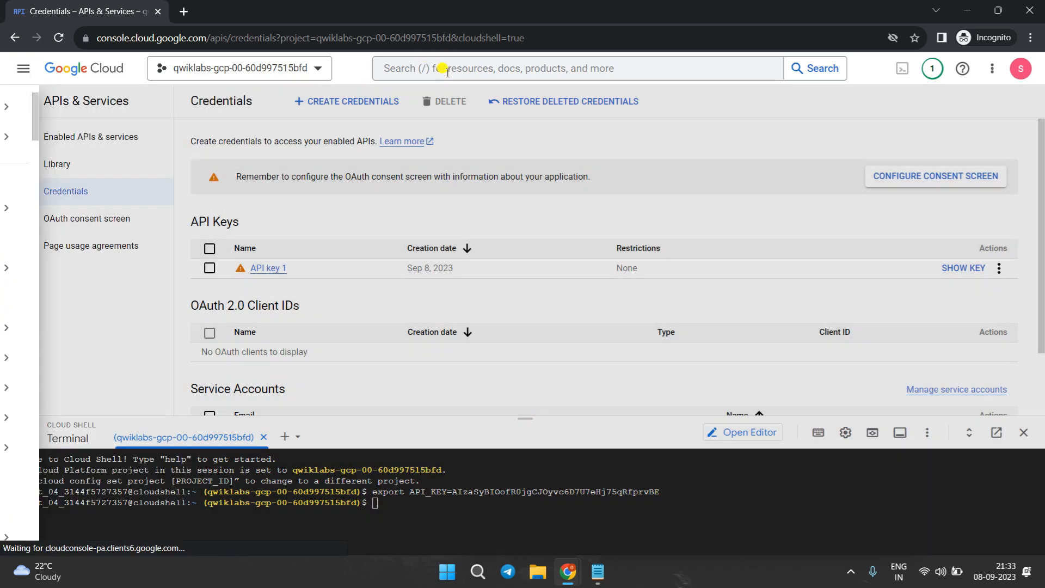
click(447, 72)
text(buckets)
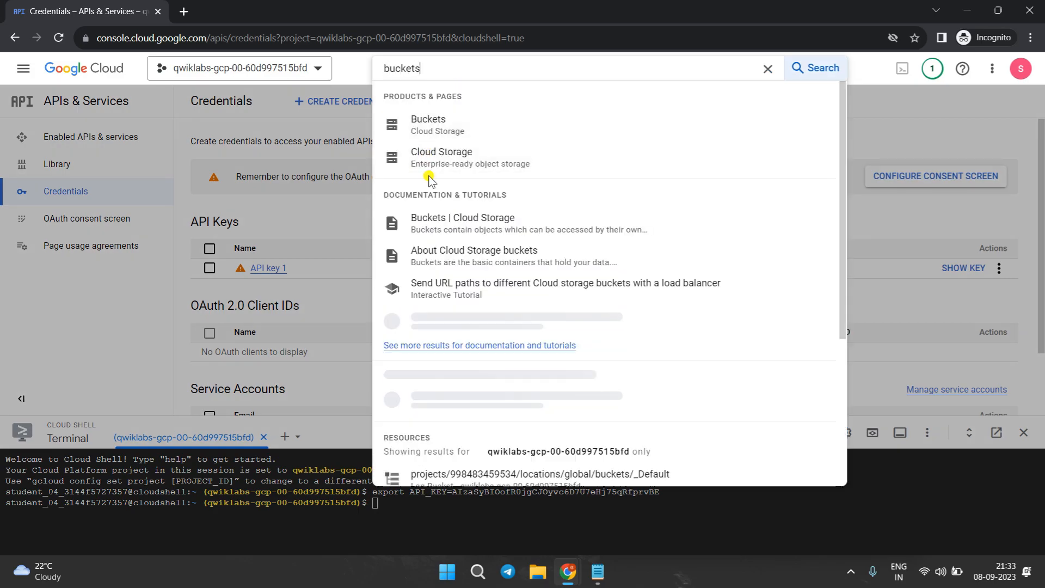
right_click(412, 133)
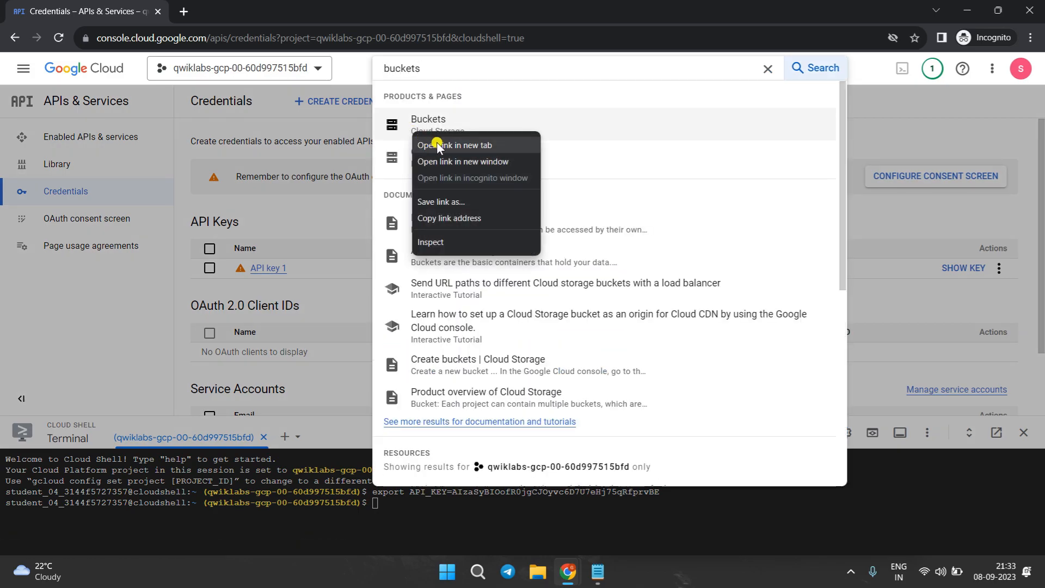
click(437, 145)
click(767, 68)
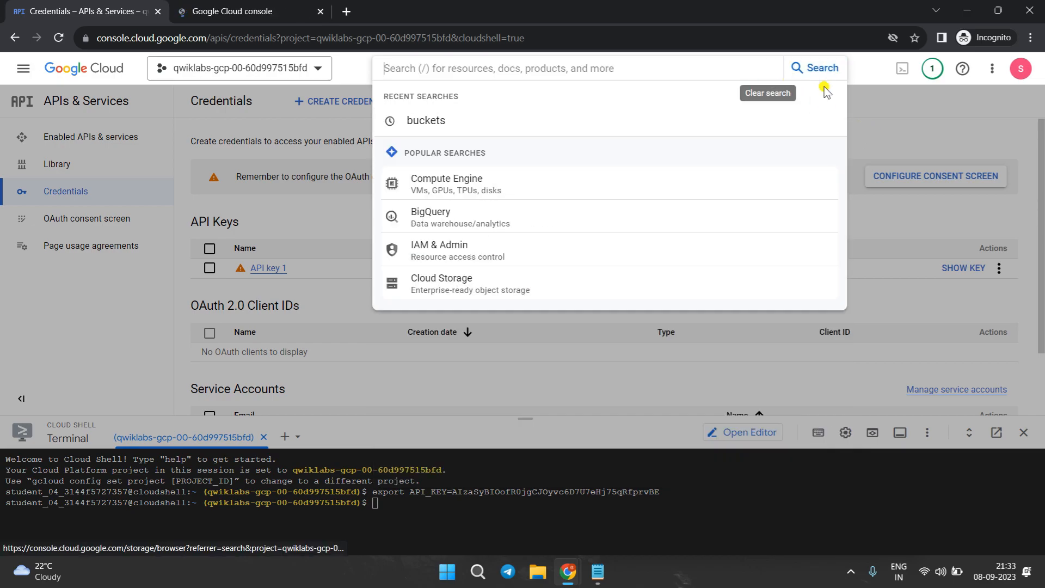
click(855, 99)
click(275, 7)
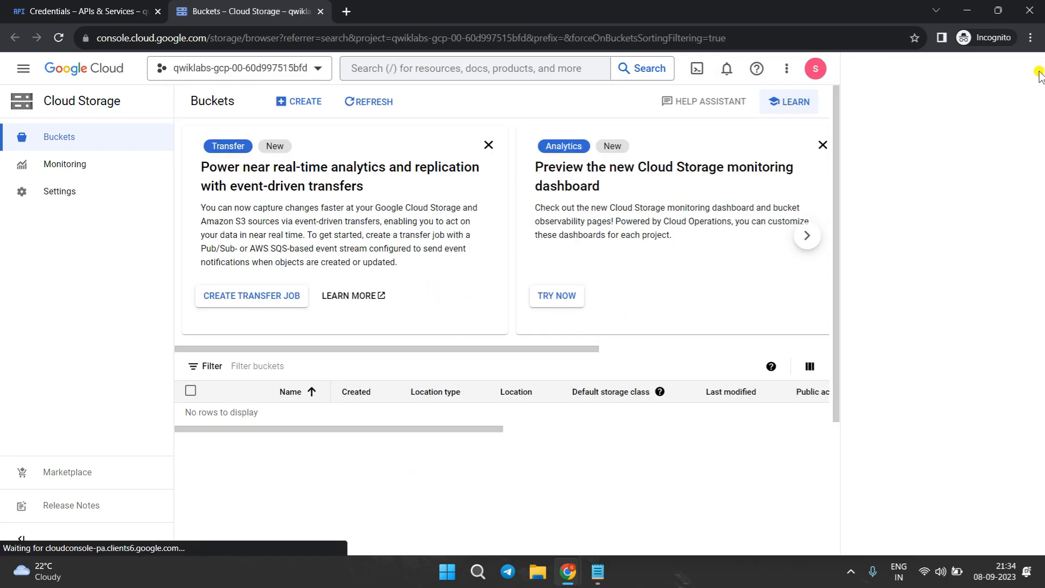
Start creating a bucket and name it qwiklabs-gcp-00-60d997515bfd-bucket using the copied name.
click(299, 105)
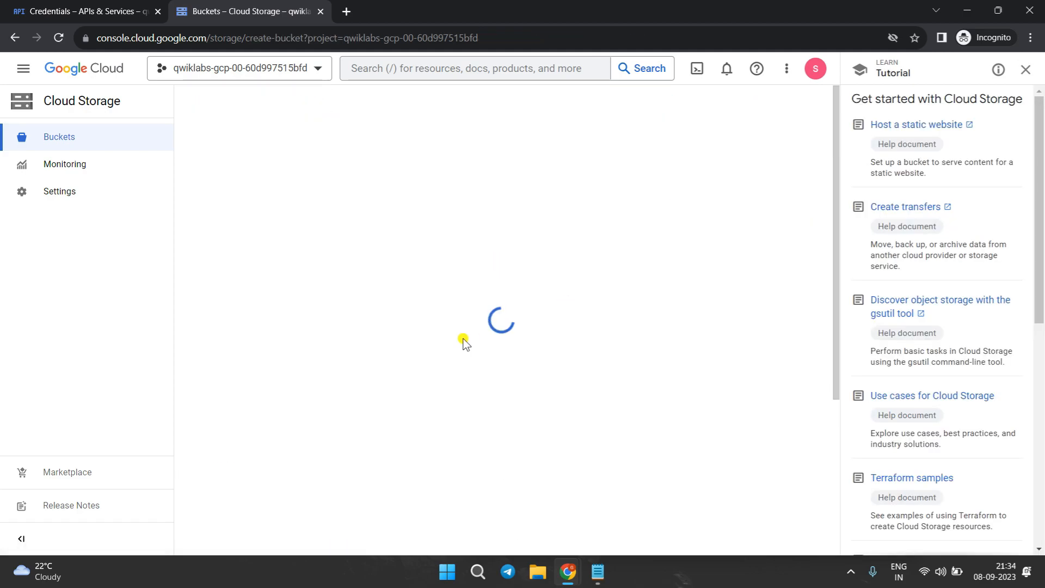
click(292, 196)
key(ctrl+v)
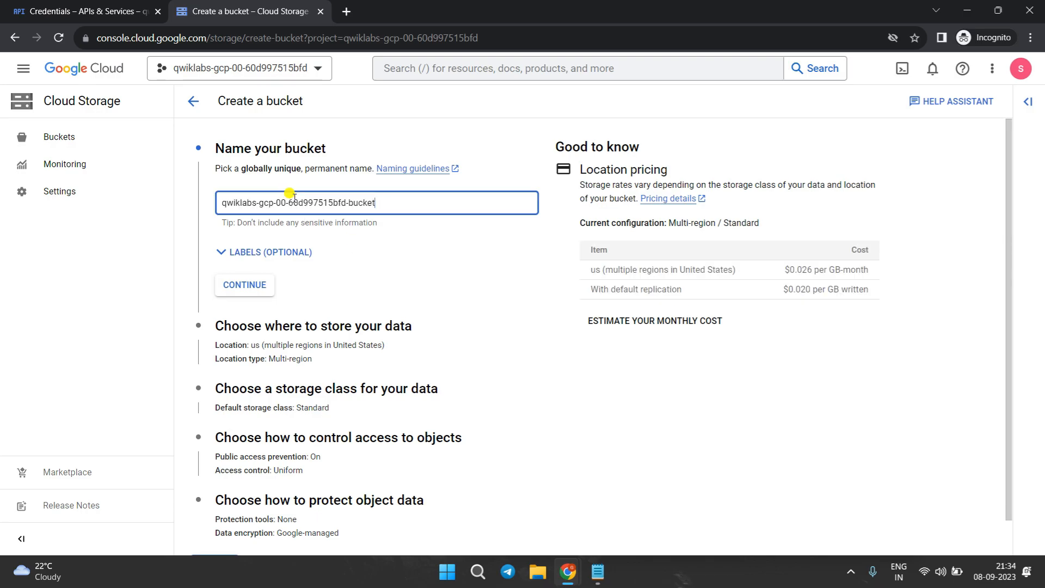
click(263, 287)
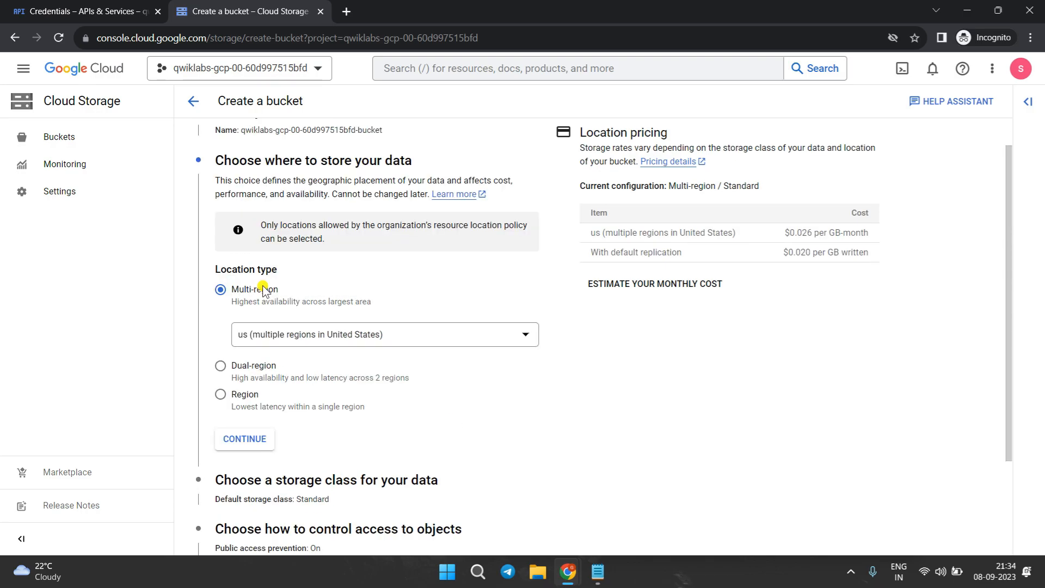
Accept the Multi-region us location and the Standard default storage class for the new bucket.
scroll(256, 307, down, 2)
click(243, 302)
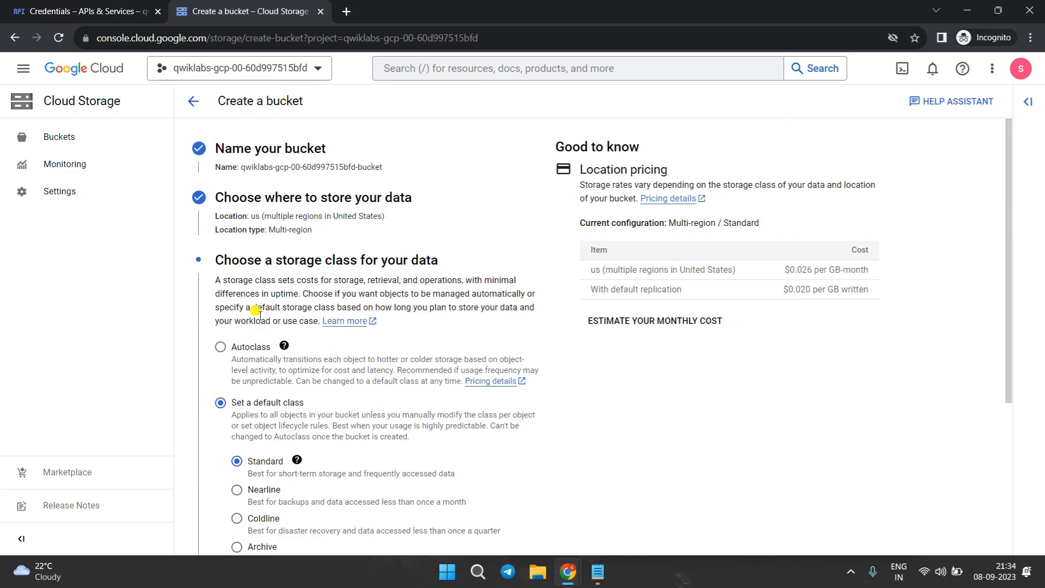
scroll(276, 332, down, 4)
scroll(276, 332, up, 2)
scroll(276, 332, down, 2)
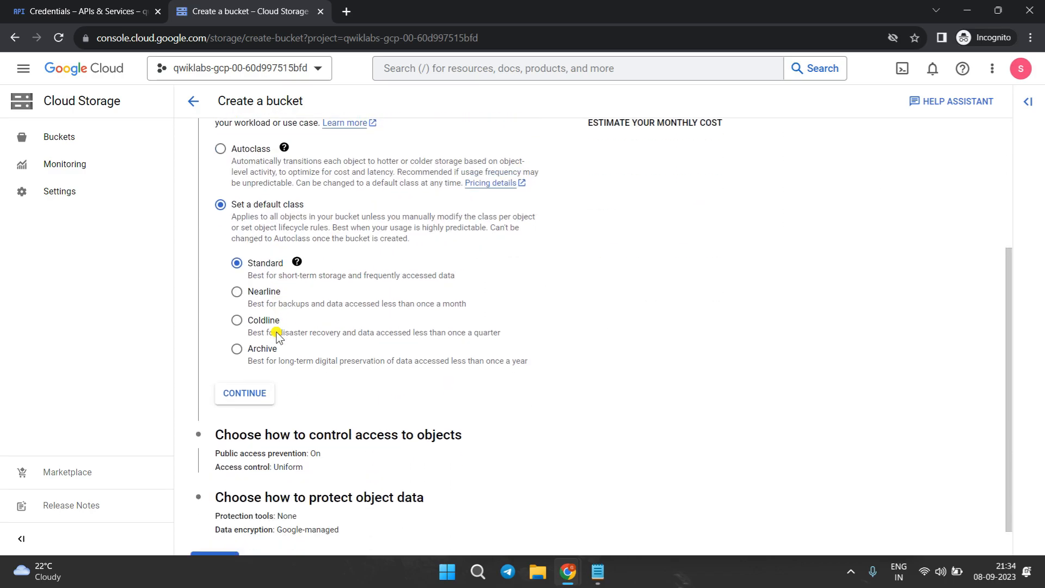
click(233, 403)
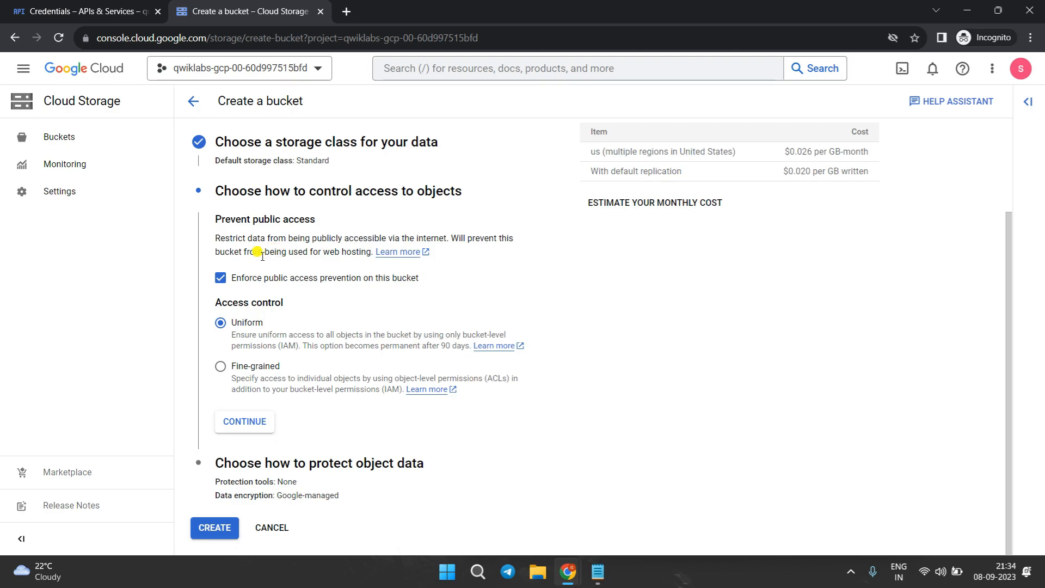
Turn off enforced public access prevention, set access control to Fine-grained, and create the bucket.
click(220, 278)
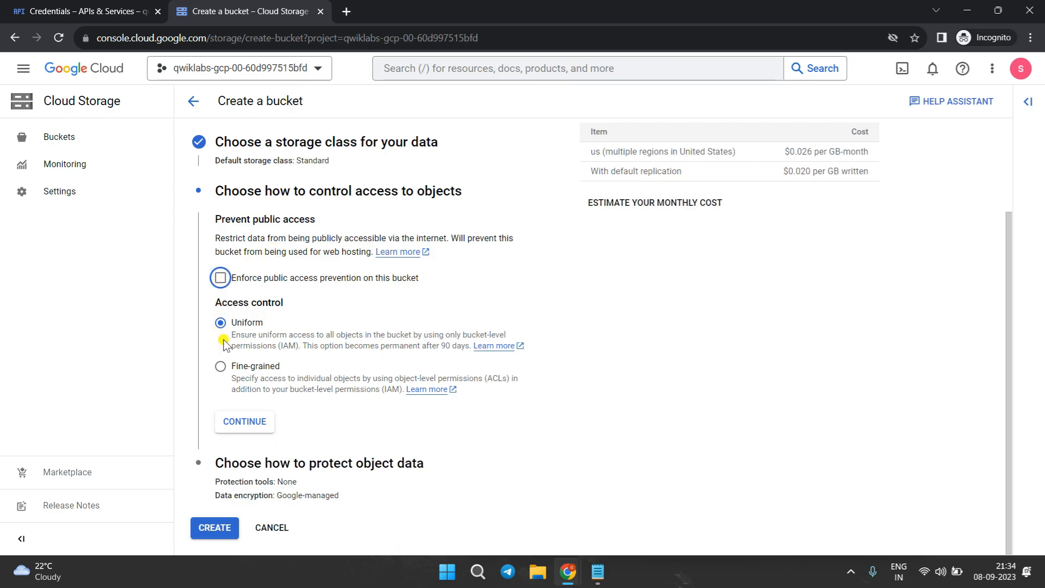
click(221, 368)
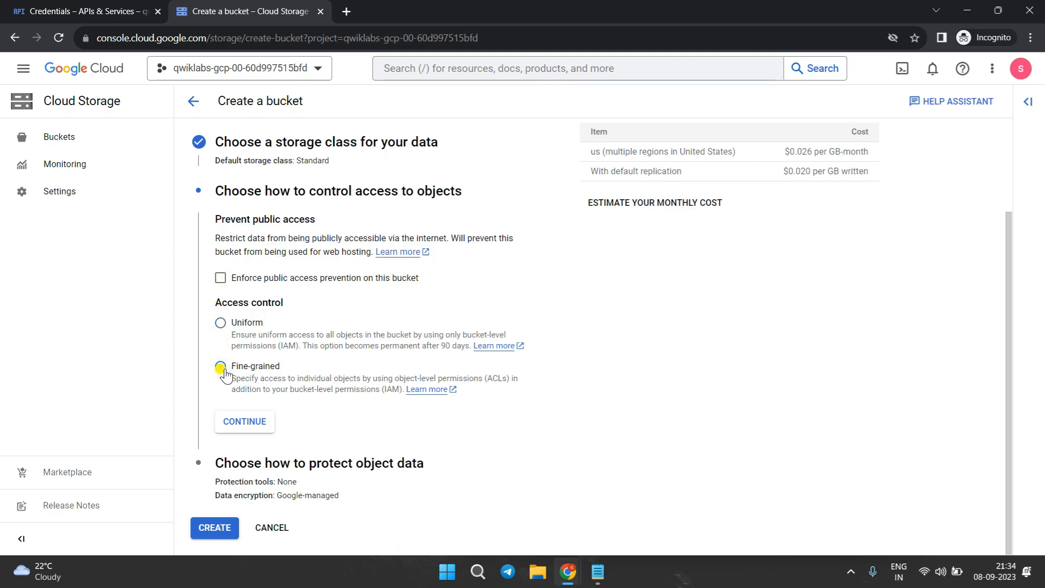
click(248, 420)
click(210, 525)
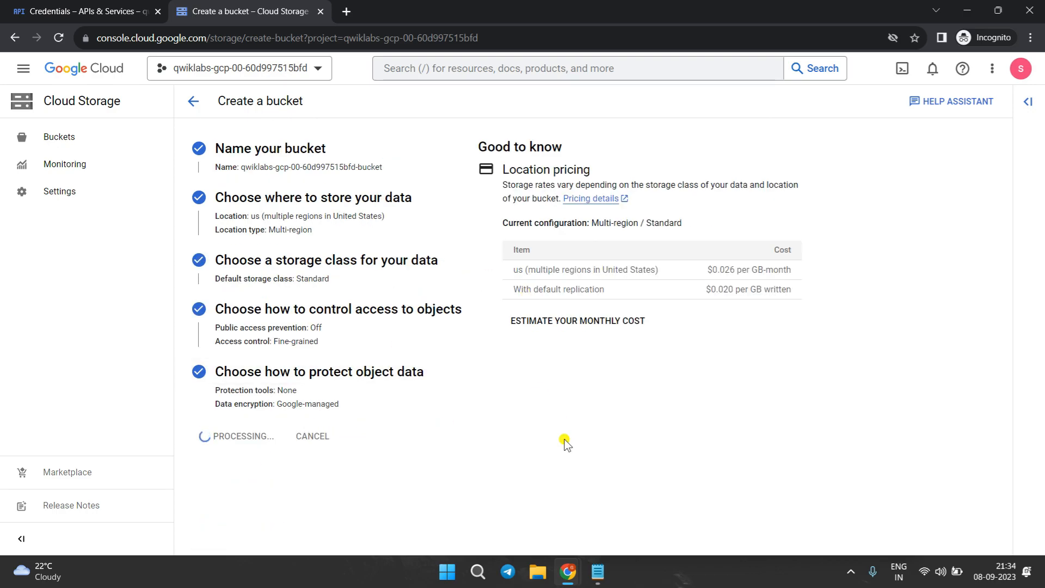
Save the French sign image from the lab page's Task 2 instructions to the Downloads folder as sign.jpg.
mouse_move(567, 570)
click(526, 534)
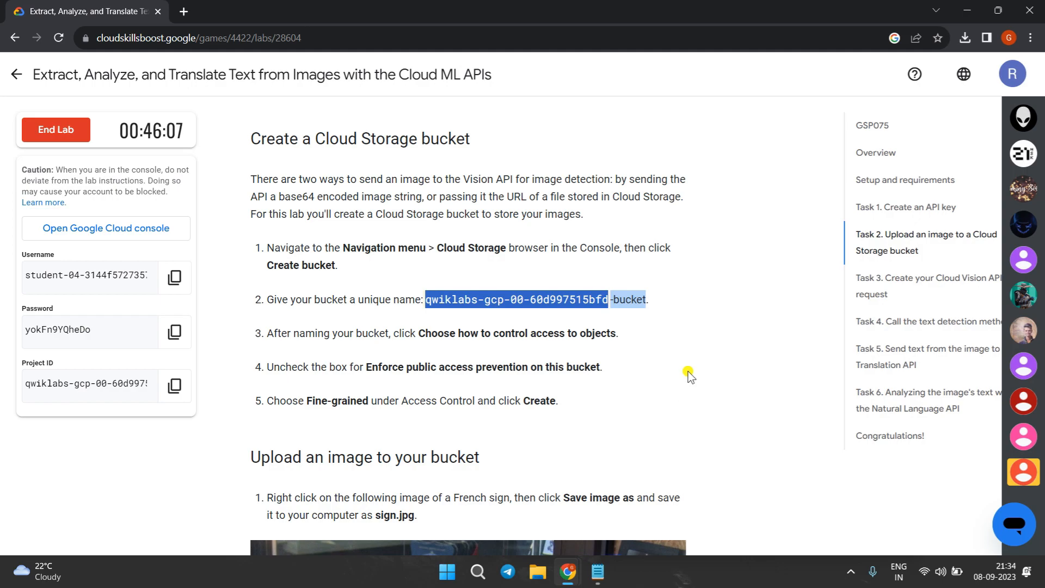
scroll(688, 371, down, 1)
scroll(424, 340, down, 5)
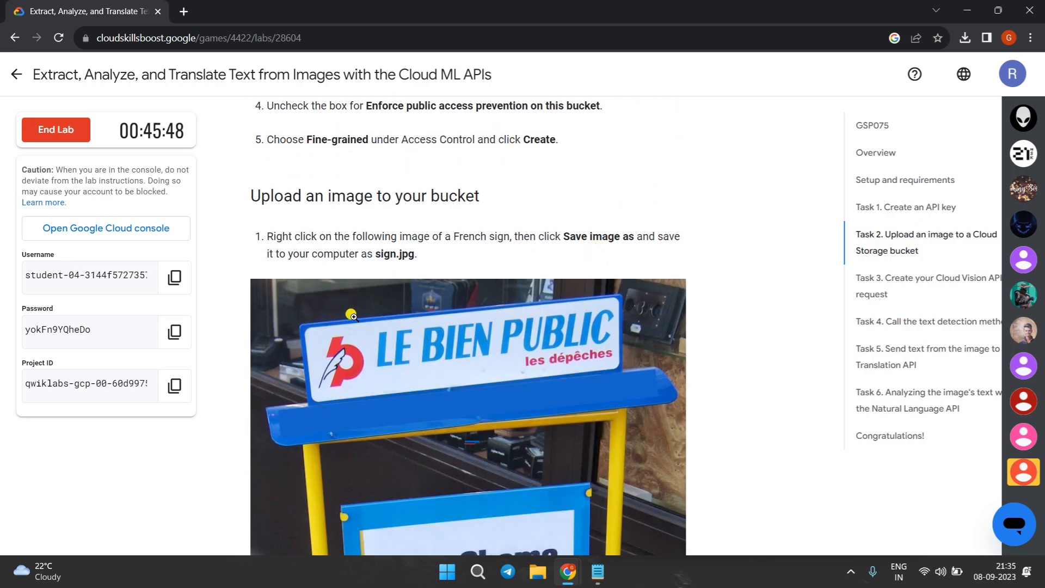
scroll(351, 315, down, 1)
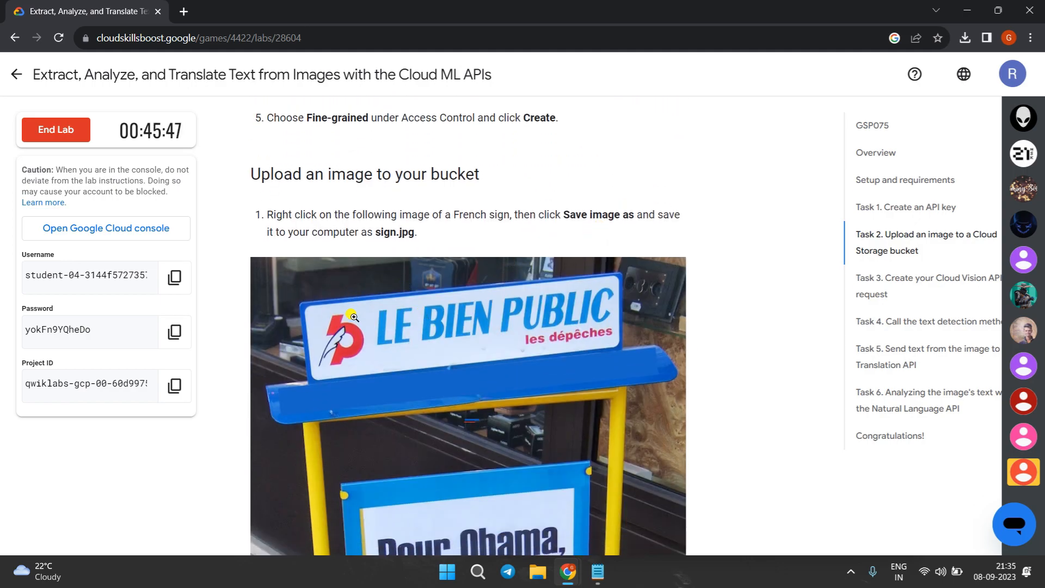
drag(377, 233, 409, 237)
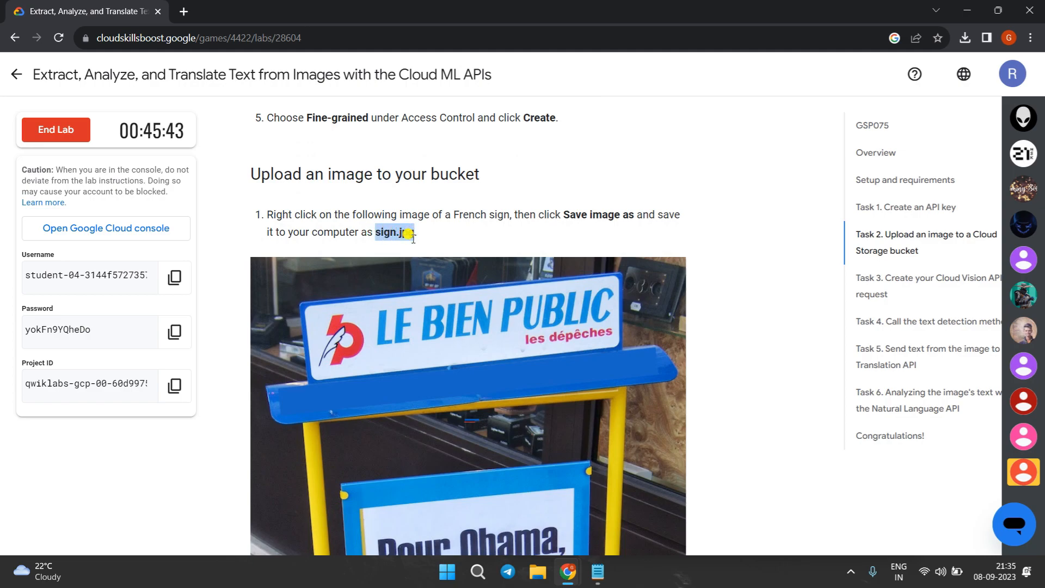
right_click(431, 383)
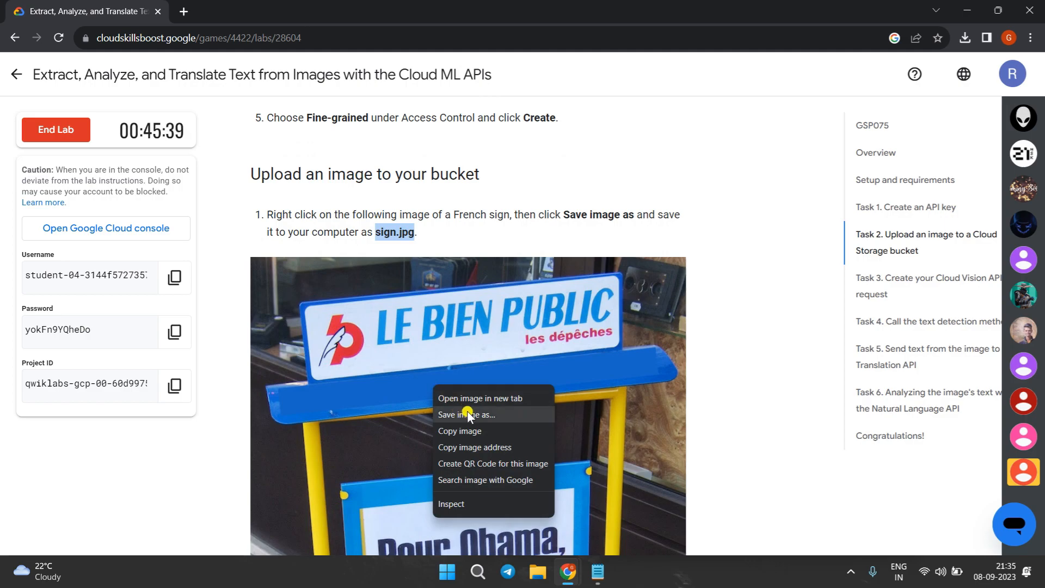
click(481, 415)
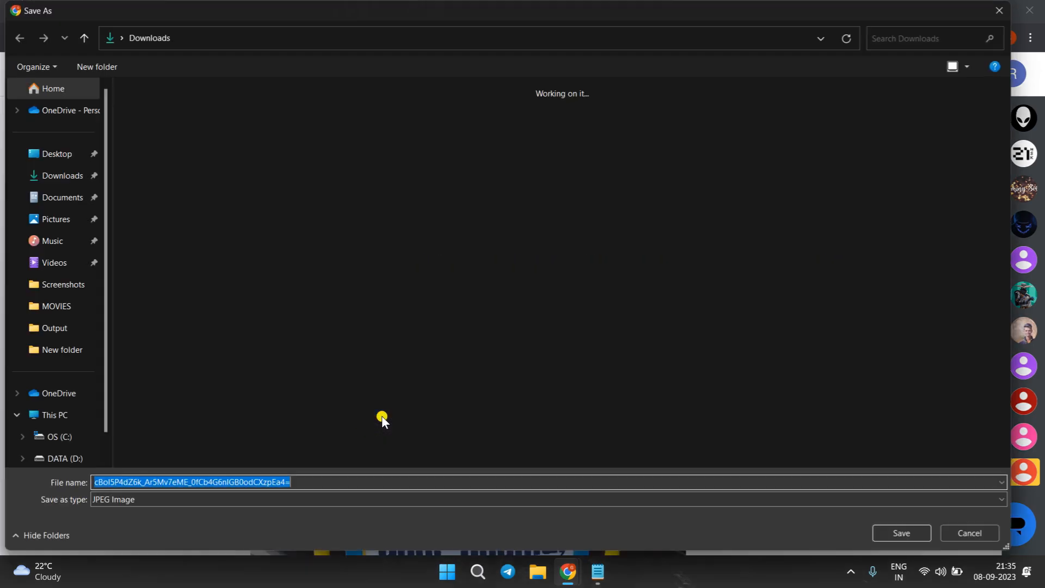
key(BackSpace)
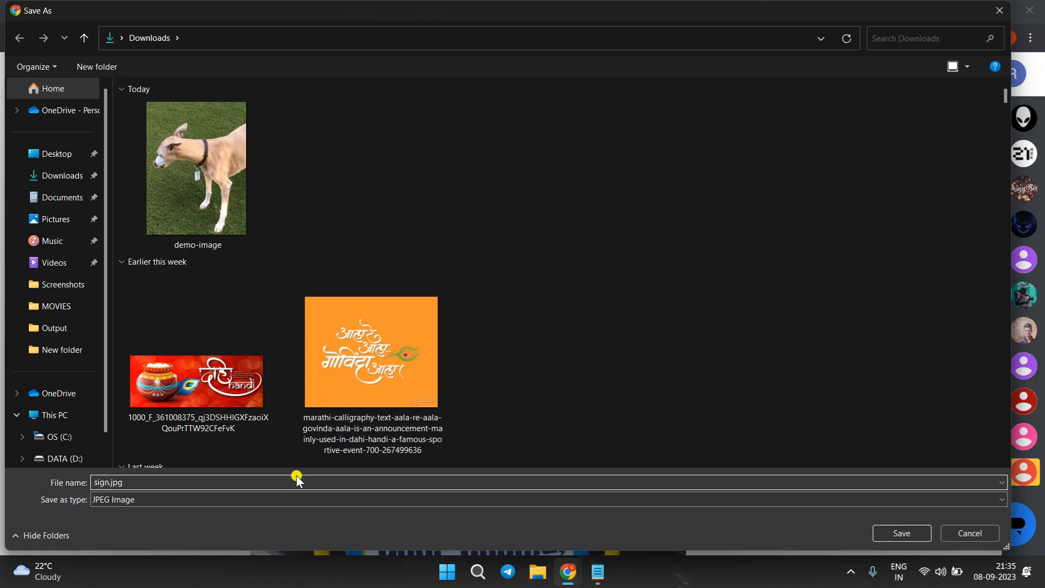
key(Return)
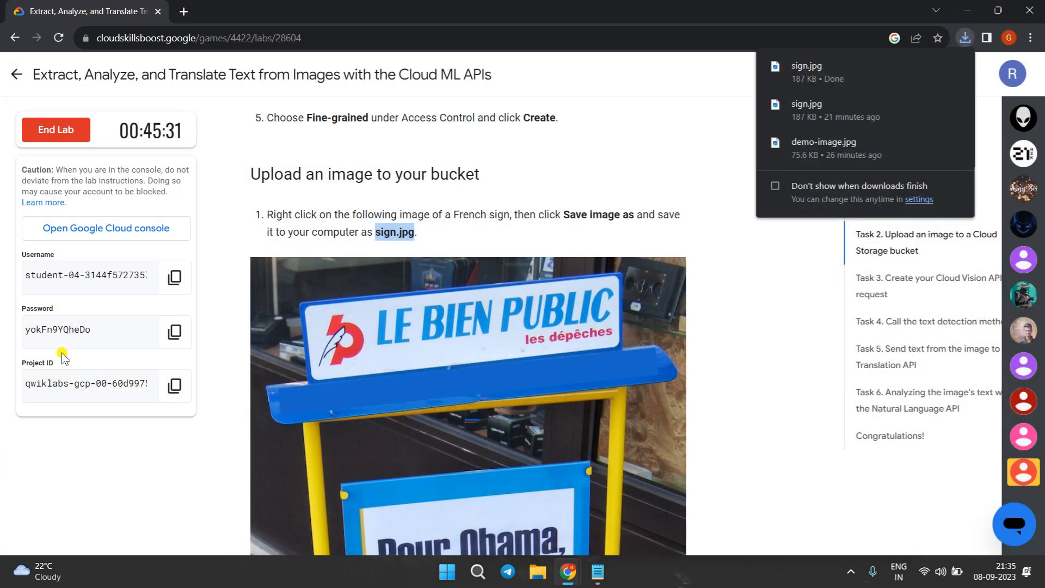
click(465, 224)
scroll(466, 223, down, 9)
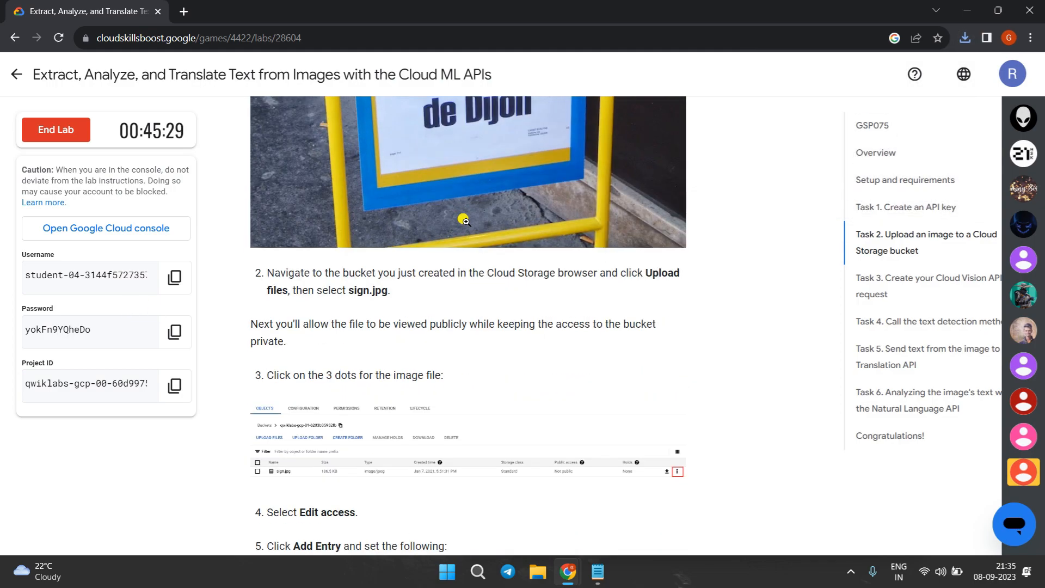
Upload sign.jpg from the Downloads folder to the qwiklabs-gcp-00-60d997515bfd-bucket bucket in the Cloud console.
scroll(465, 221, down, 3)
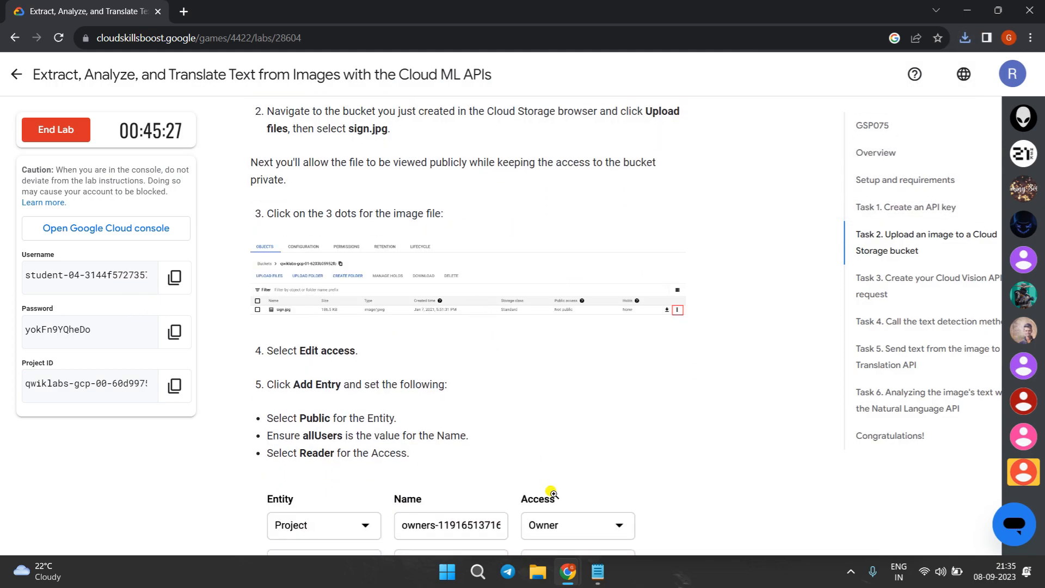
mouse_move(568, 571)
click(613, 497)
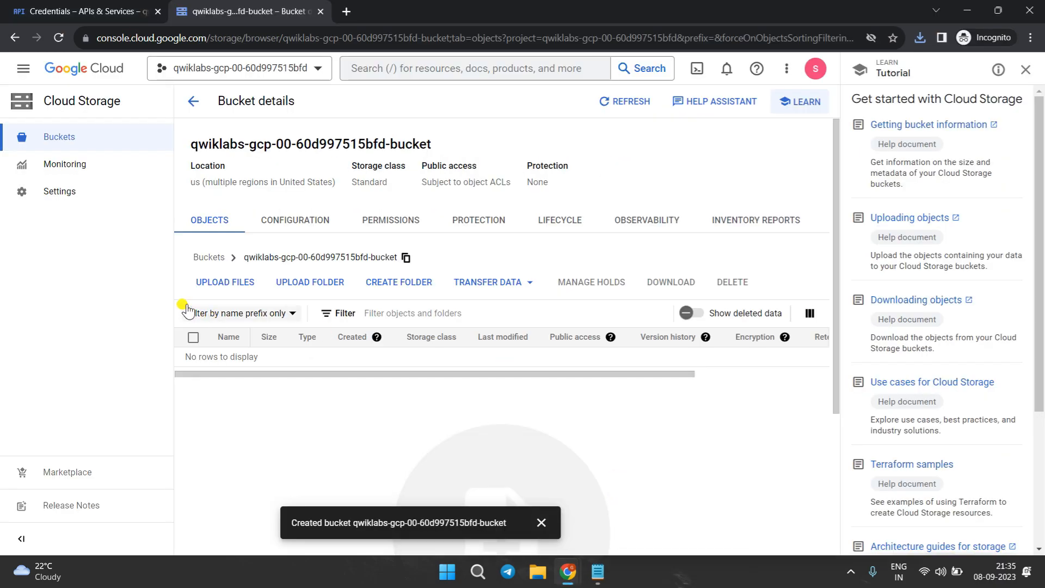
click(1025, 70)
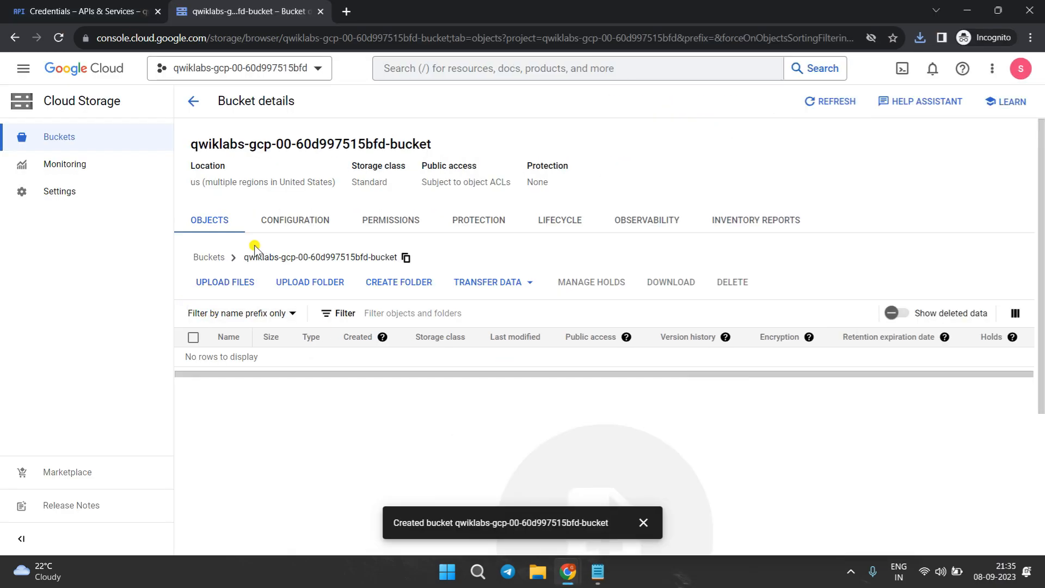
click(214, 293)
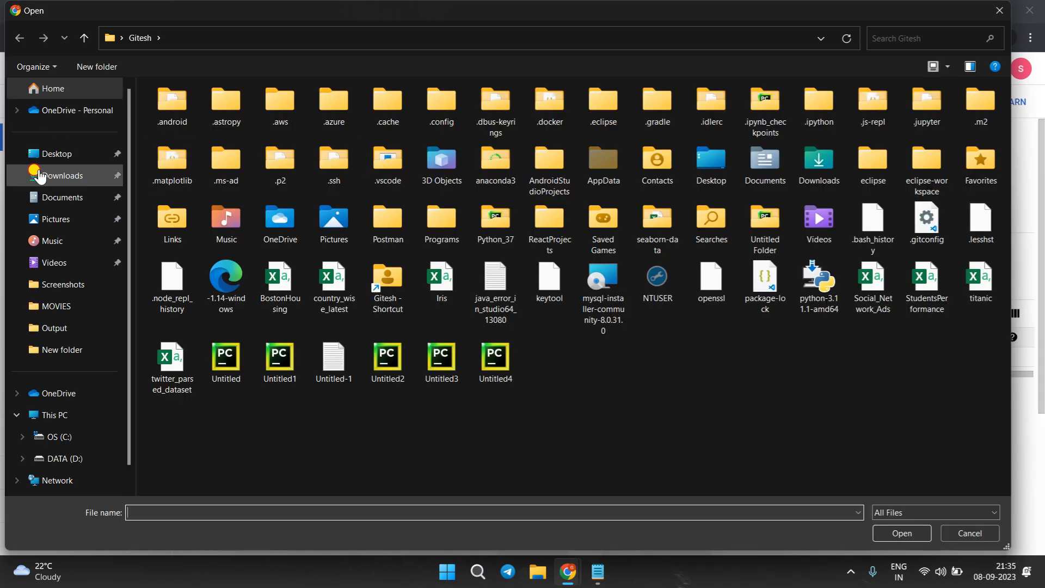
click(32, 173)
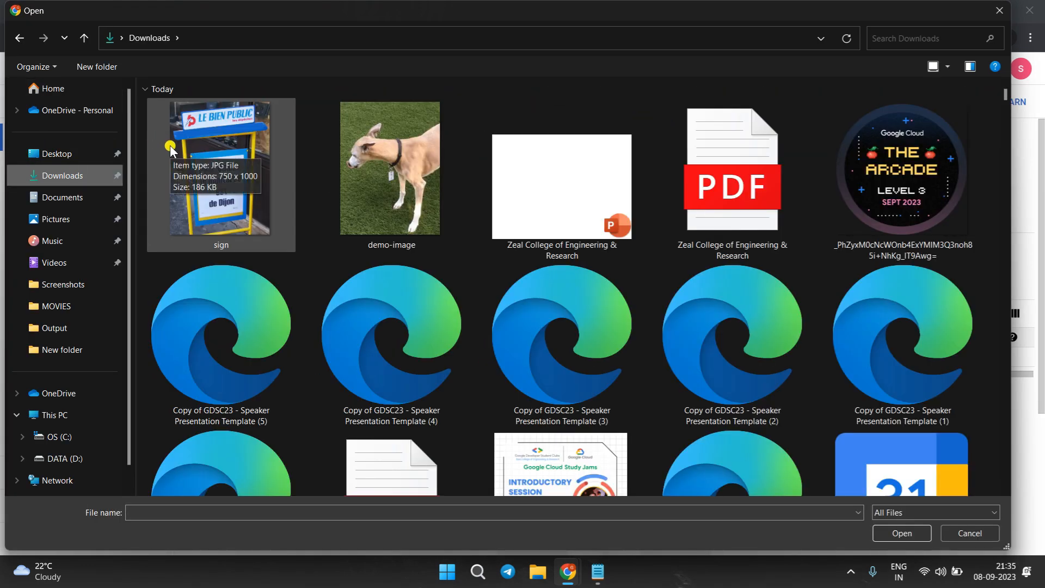
double_click(169, 145)
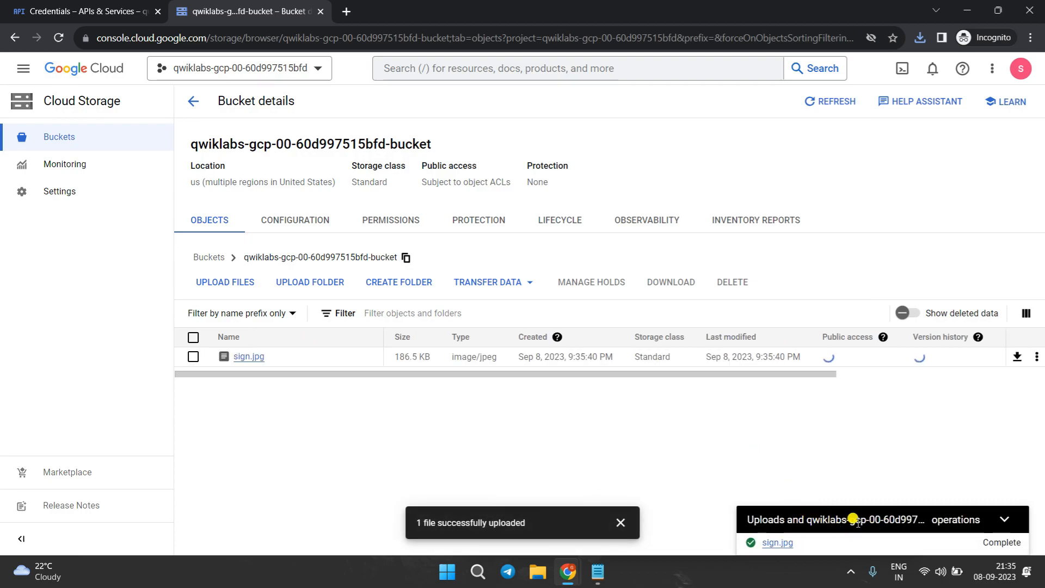
Check the lab's object access instructions and open the access settings of sign.jpg in the bucket.
mouse_move(567, 572)
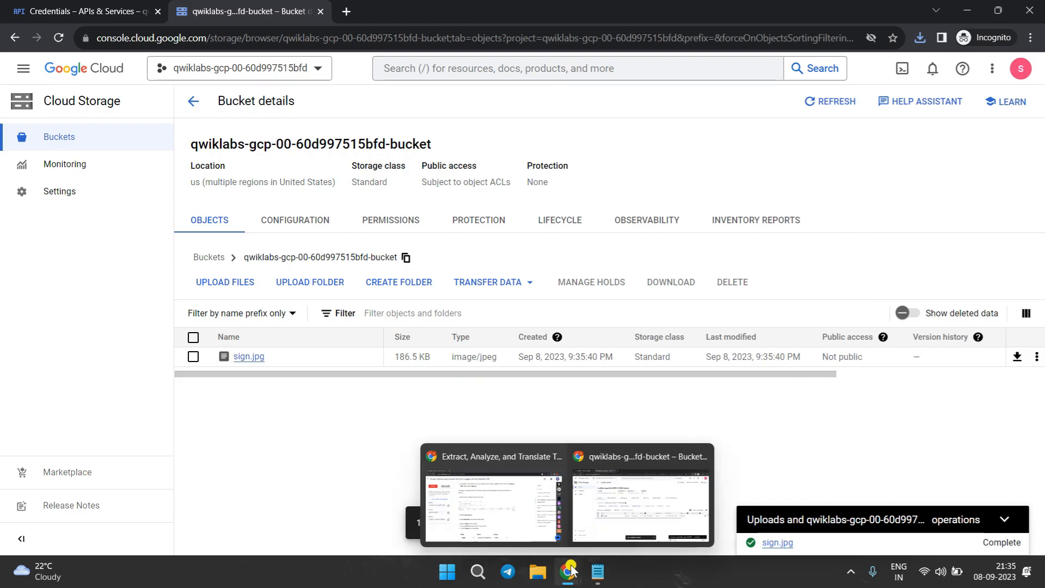
click(499, 516)
scroll(443, 429, down, 1)
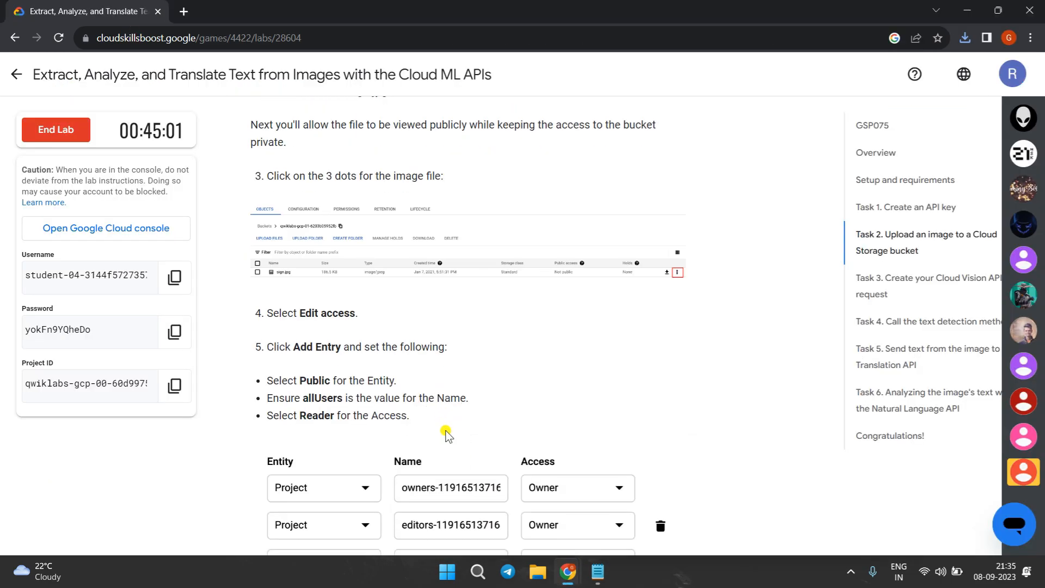
scroll(292, 340, down, 1)
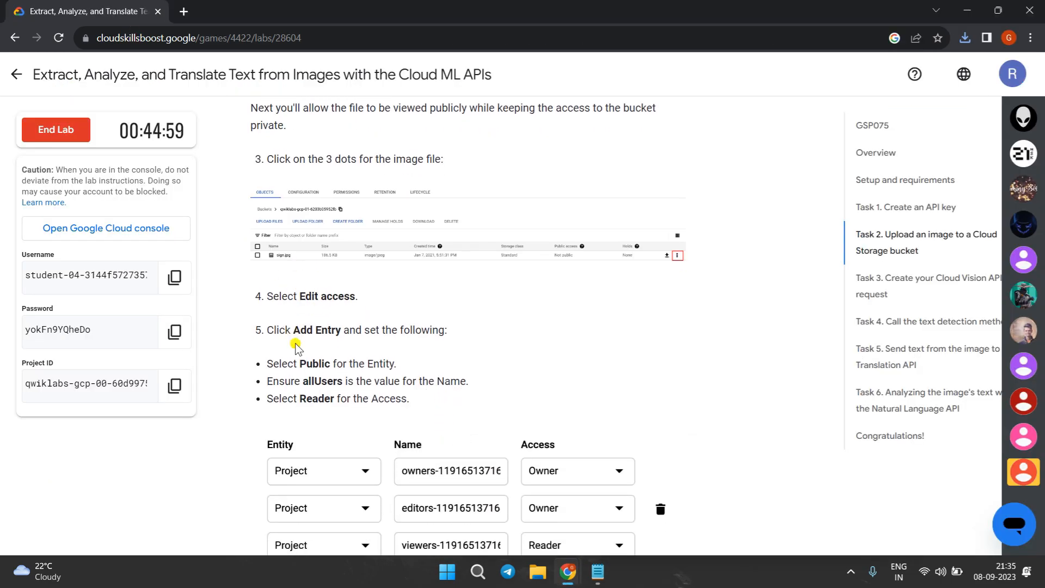
scroll(294, 362, down, 1)
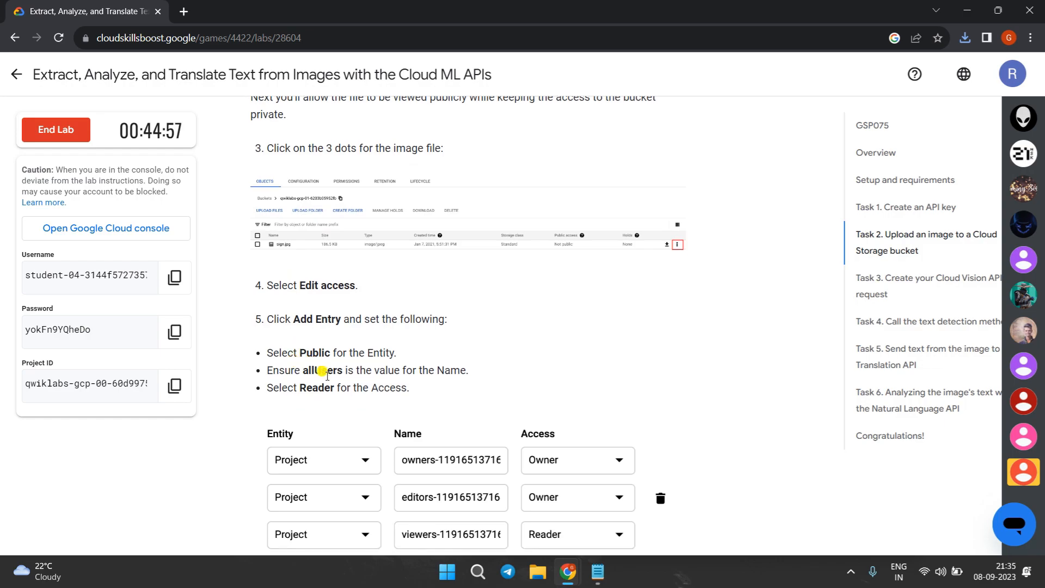
mouse_move(569, 571)
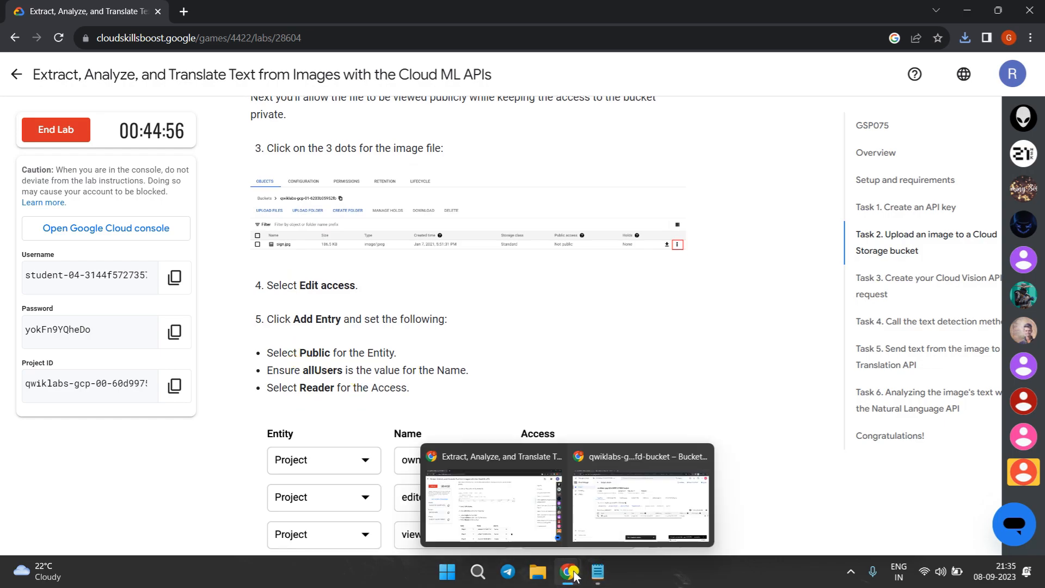
click(644, 490)
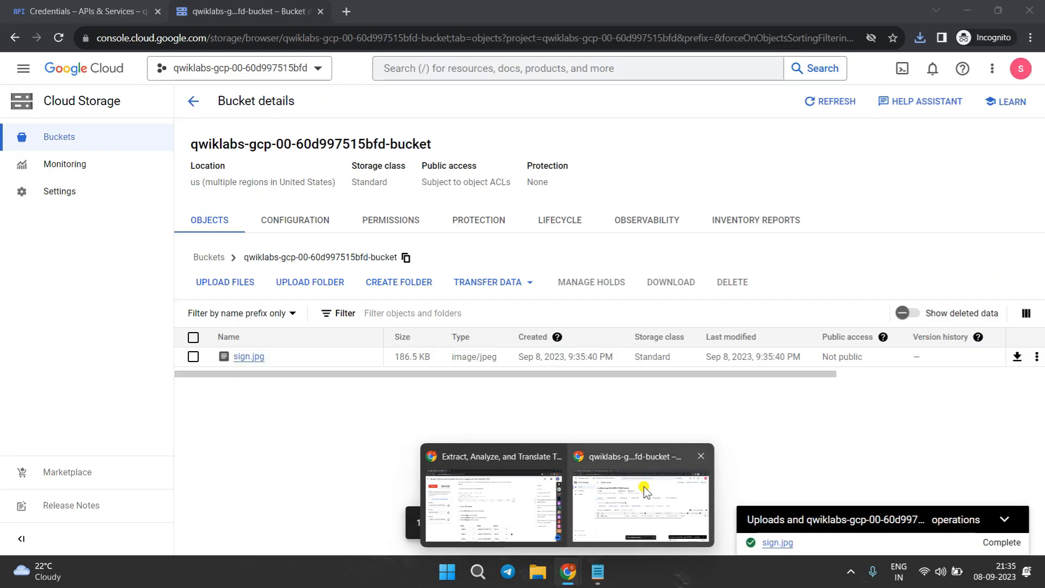
click(1036, 360)
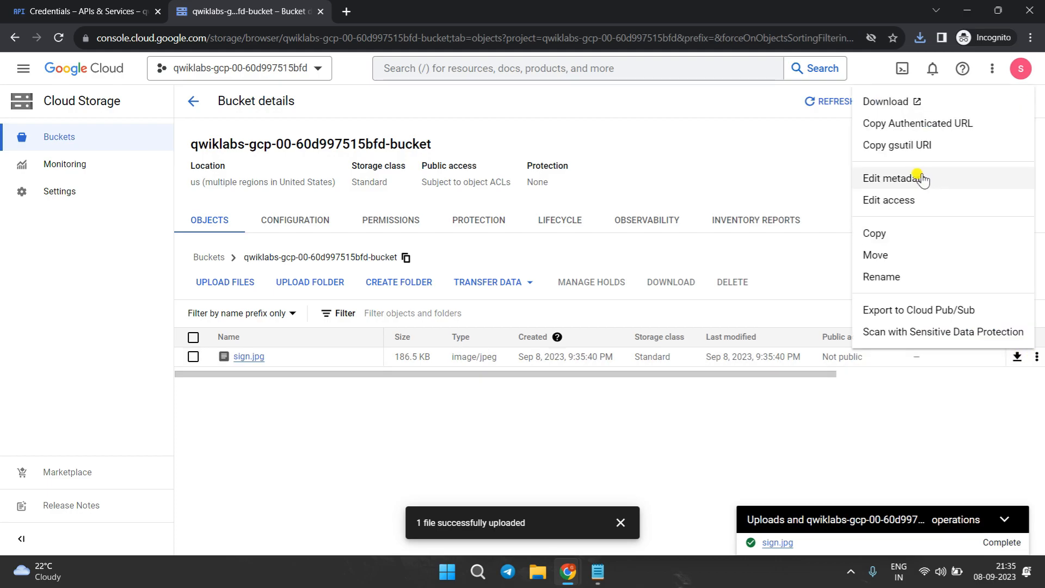
click(920, 197)
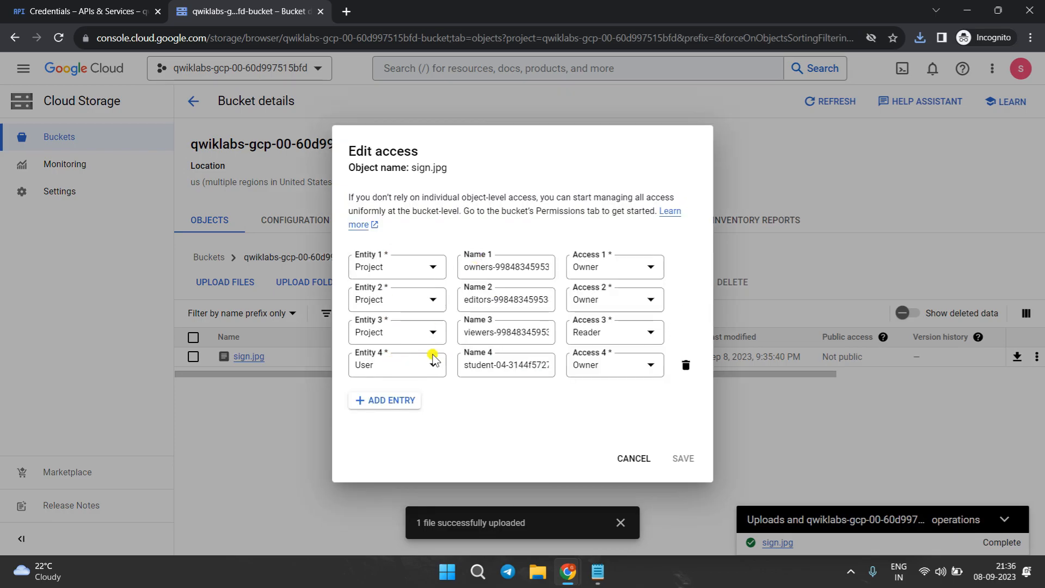
Add an access entry for sign.jpg with entity Public, name allUsers and Reader access, and save it.
click(390, 400)
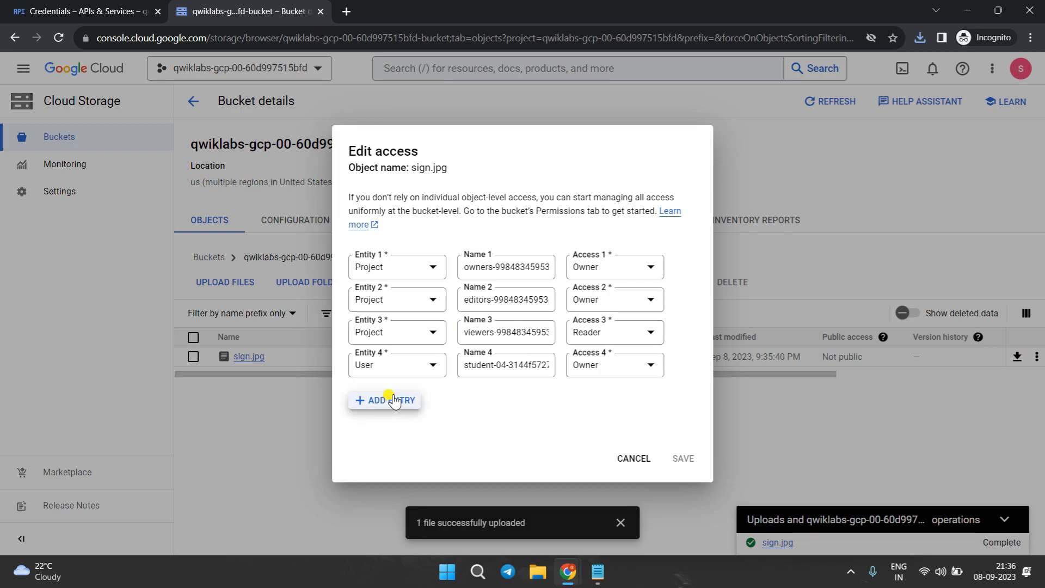
click(389, 383)
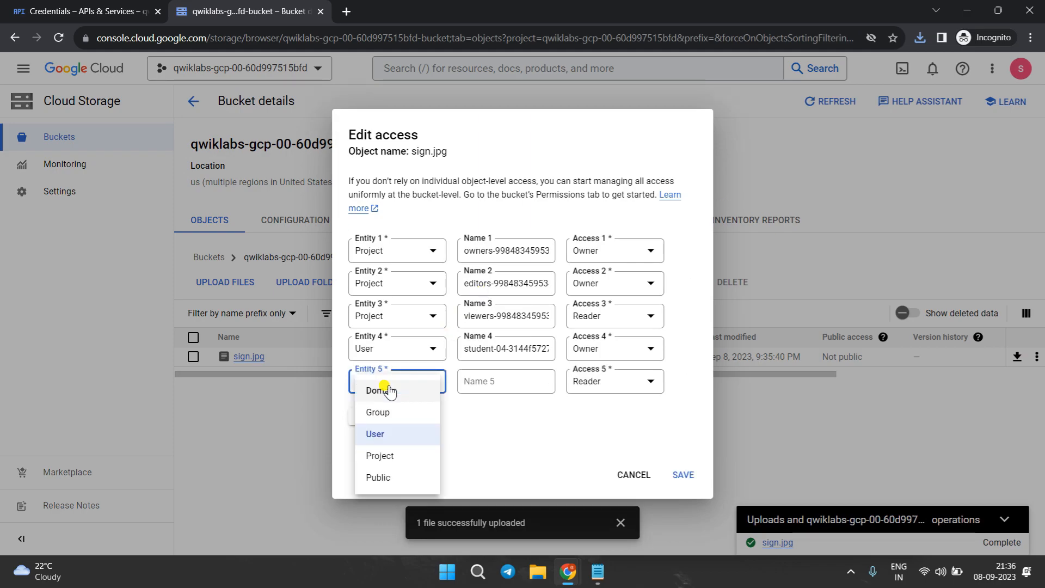
click(381, 477)
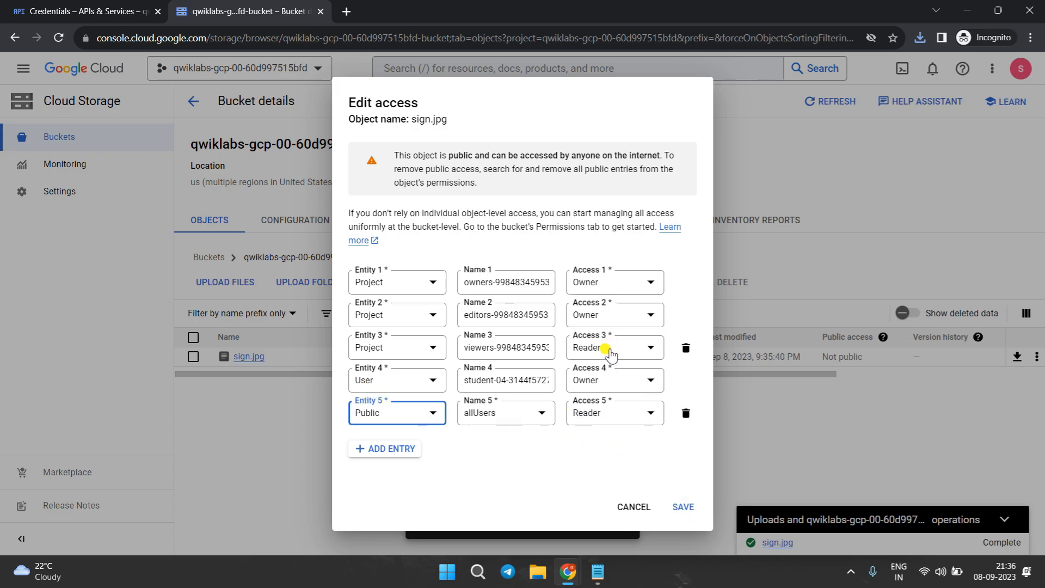
click(680, 517)
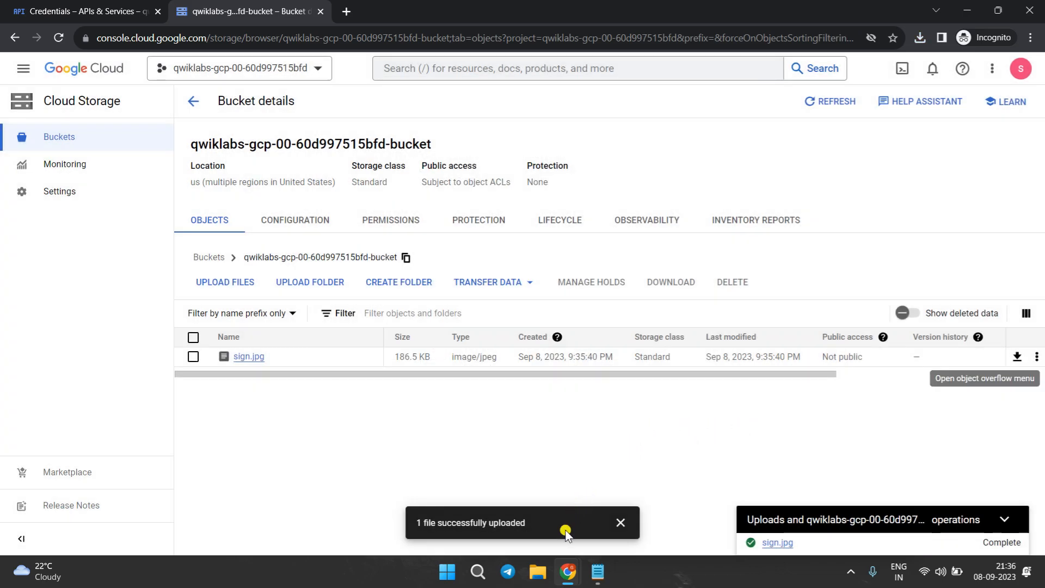
Check the lab progress for the "Upload image to a bucket" task on the lab page.
mouse_move(567, 572)
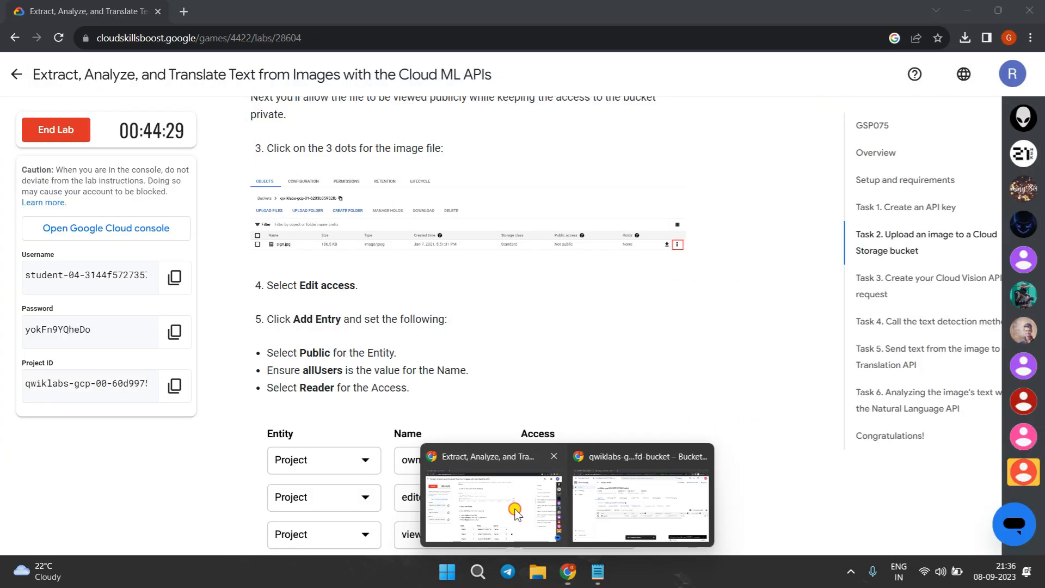
click(511, 501)
scroll(513, 504, down, 5)
scroll(513, 507, down, 4)
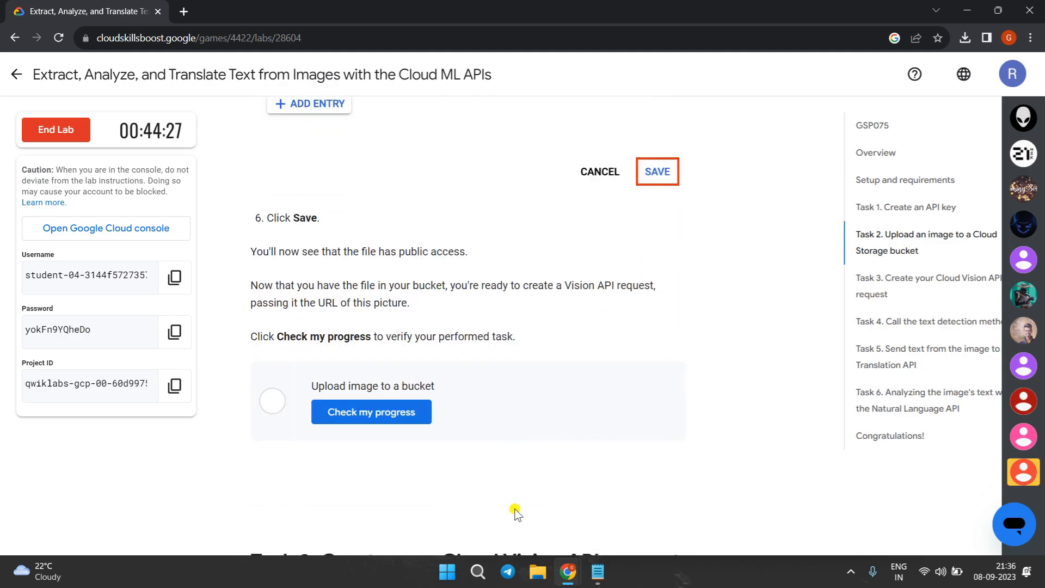
click(382, 403)
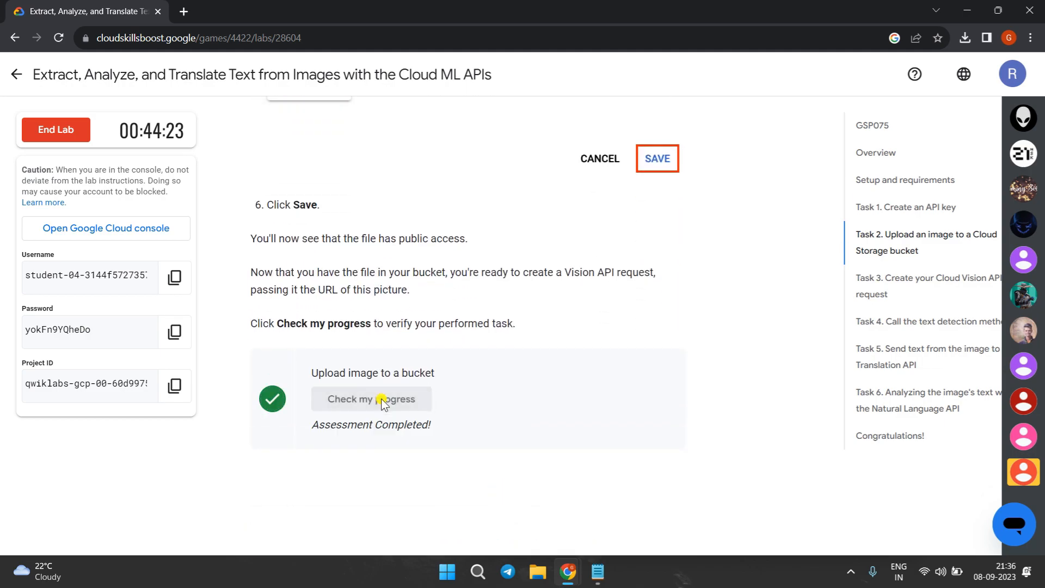
Copy the ocr-request.json code from the lab's Task 3 and replace the contents of the open Notepad note with it.
scroll(382, 404, down, 4)
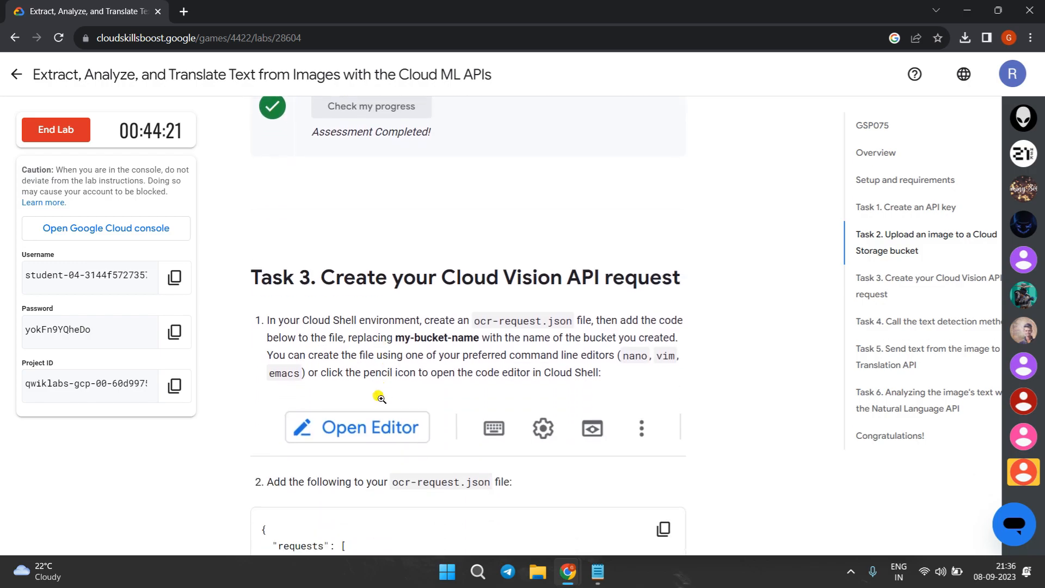
scroll(326, 266, down, 1)
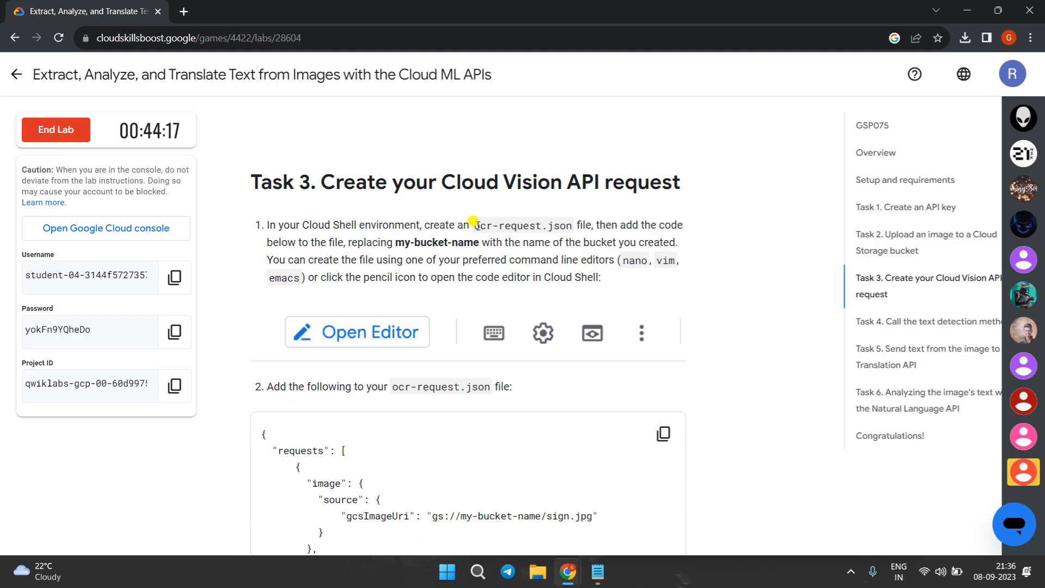
scroll(615, 223, down, 2)
scroll(618, 225, down, 2)
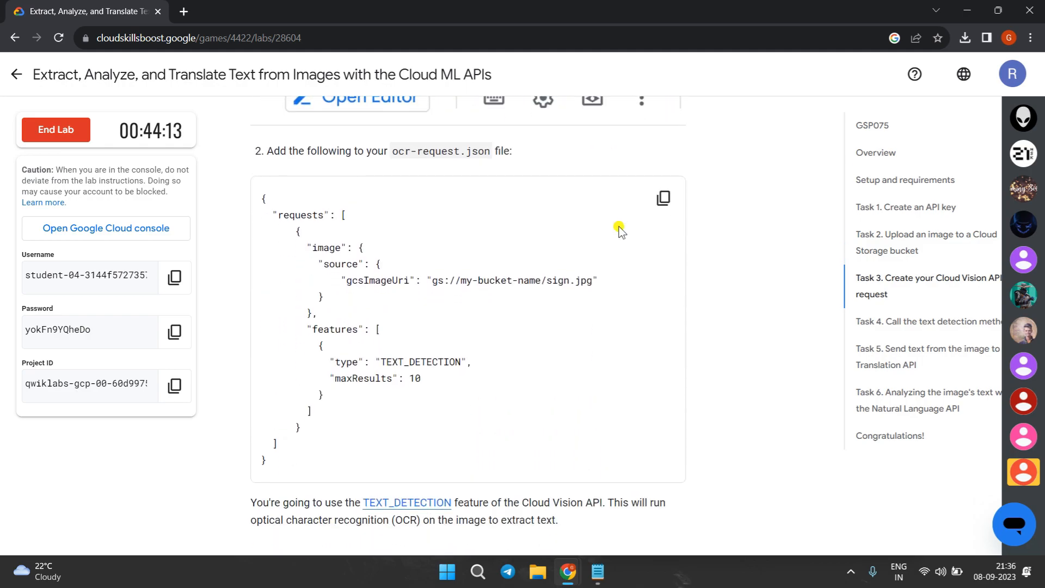
scroll(621, 228, up, 1)
scroll(618, 230, up, 1)
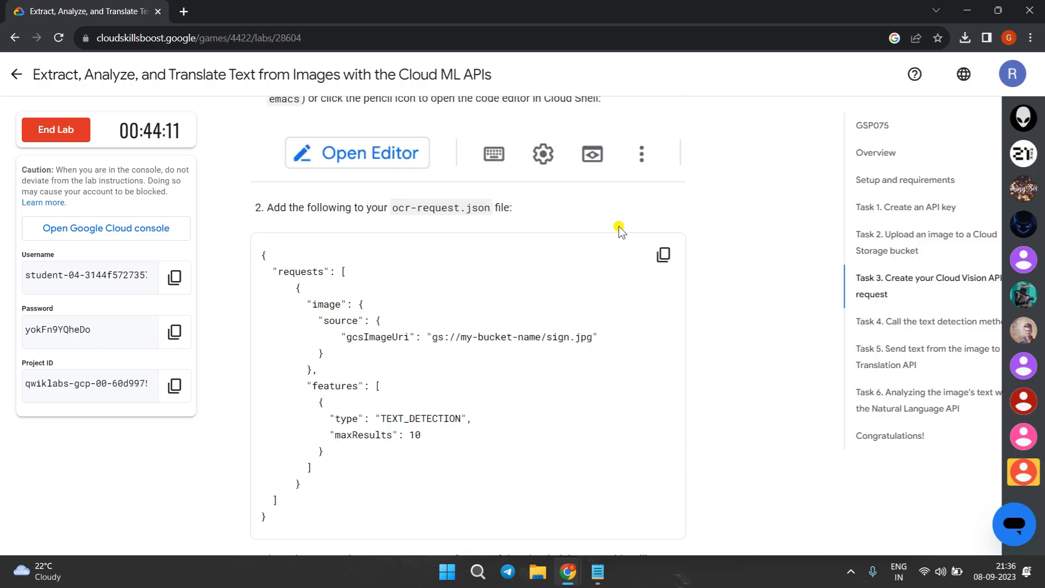
click(663, 286)
mouse_move(597, 572)
click(596, 495)
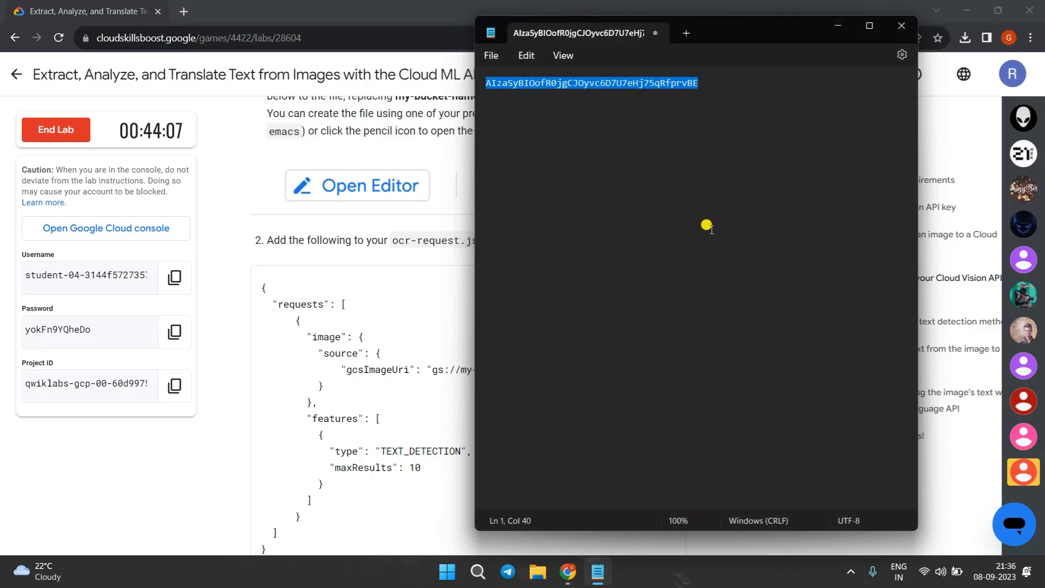
key(BackSpace)
key(ctrl+v)
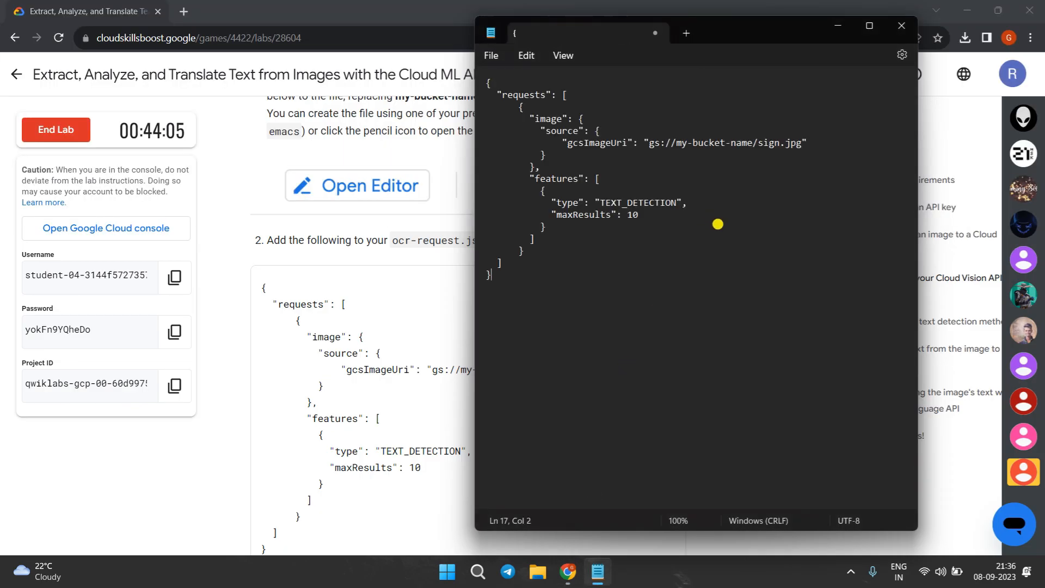
Copy the bucket name qwiklabs-gcp-00-60d997515bfd-bucket from the lab's Task 2 bucket creation instructions.
drag(674, 141, 735, 137)
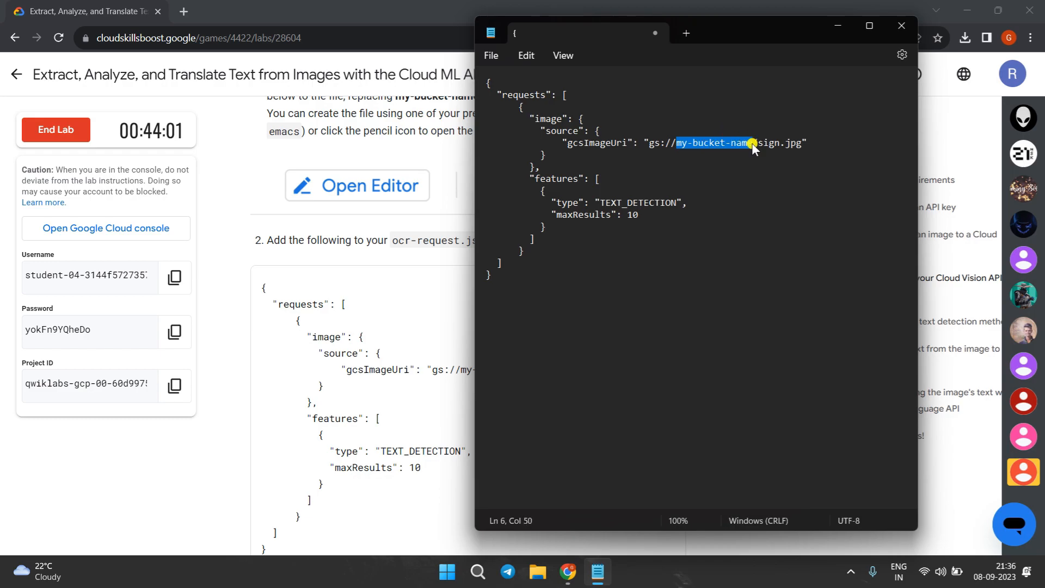
click(456, 158)
scroll(456, 158, up, 20)
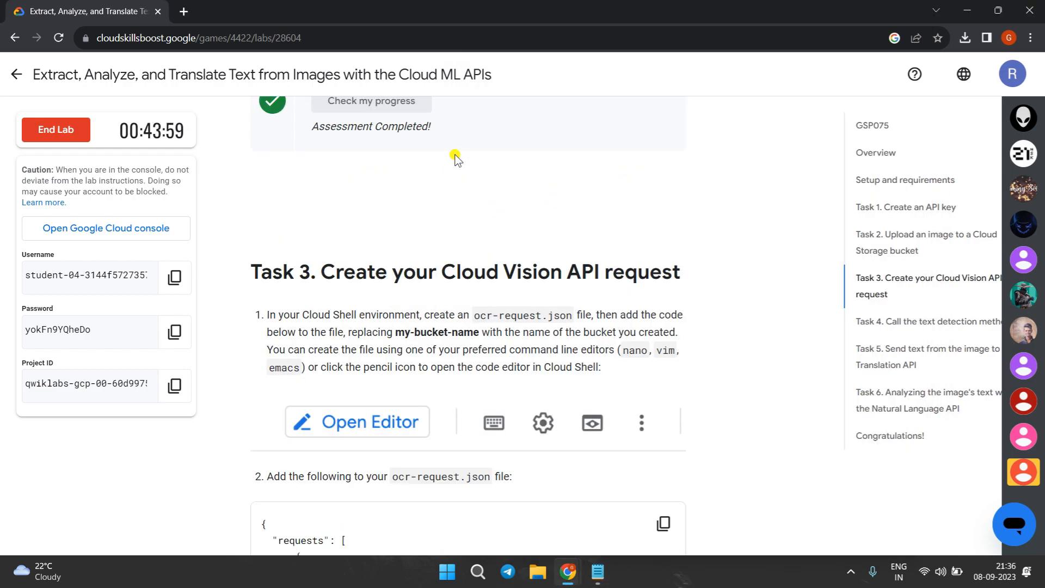
scroll(456, 158, down, 9)
scroll(456, 158, up, 3)
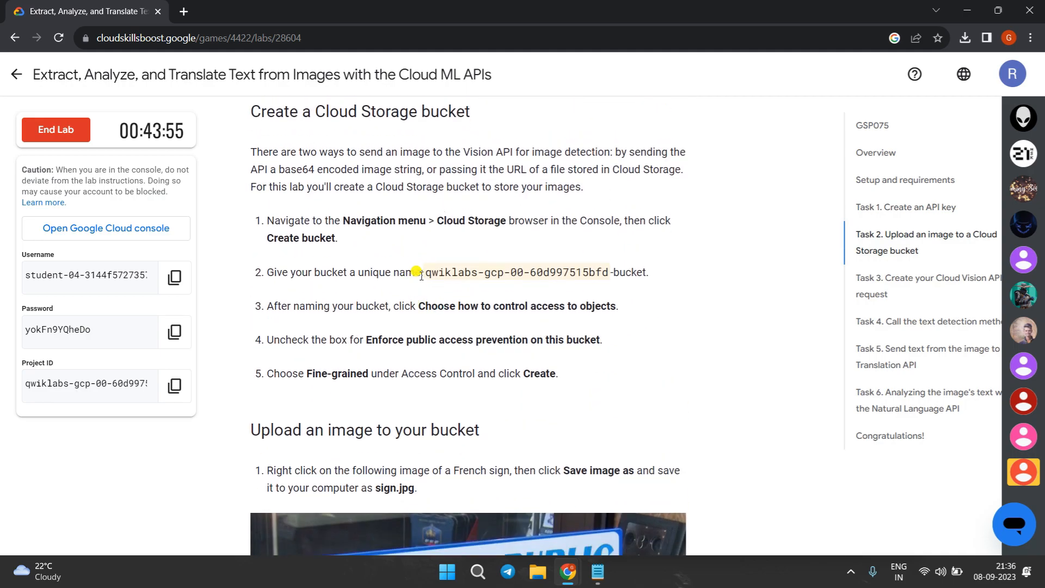
drag(423, 273, 643, 277)
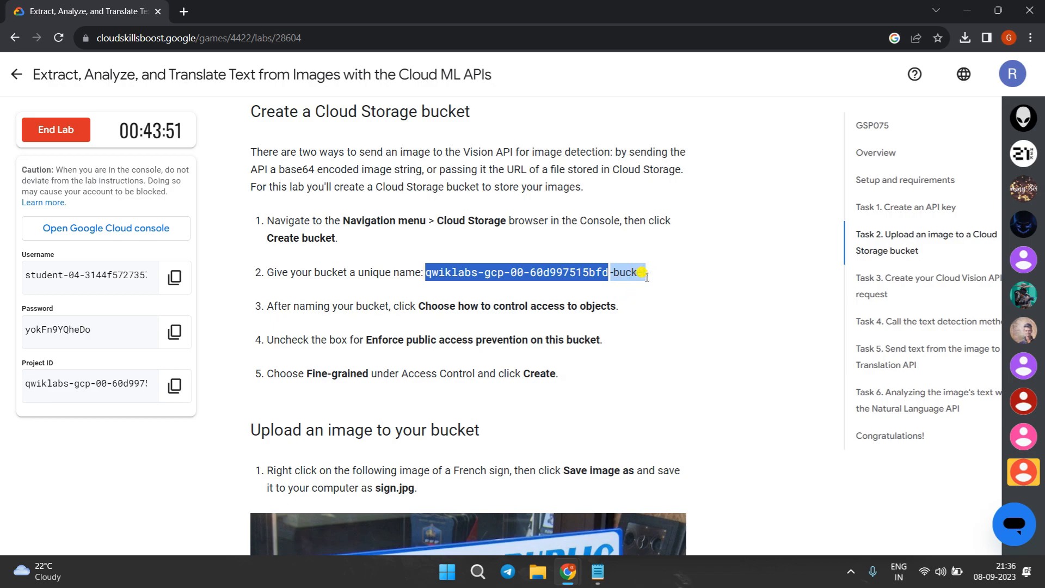
Replace my-bucket-name in the Notepad request's gcsImageUri with the copied qwiklabs-gcp-00-60d997515bfd-bucket.
mouse_move(597, 571)
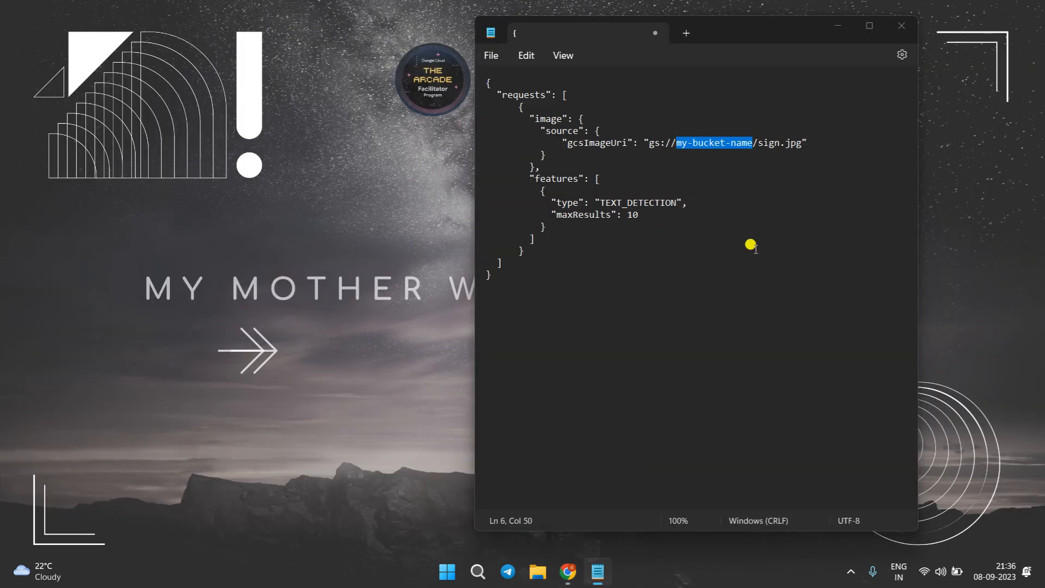
click(604, 485)
click(753, 144)
key(BackSpace)
key(BackSpace)
key(BackSpace)
key(BackSpace)
key(BackSpace)
key(BackSpace)
key(BackSpace)
key(BackSpace)
key(BackSpace)
key(BackSpace)
key(BackSpace)
key(BackSpace)
key(BackSpace)
key(BackSpace)
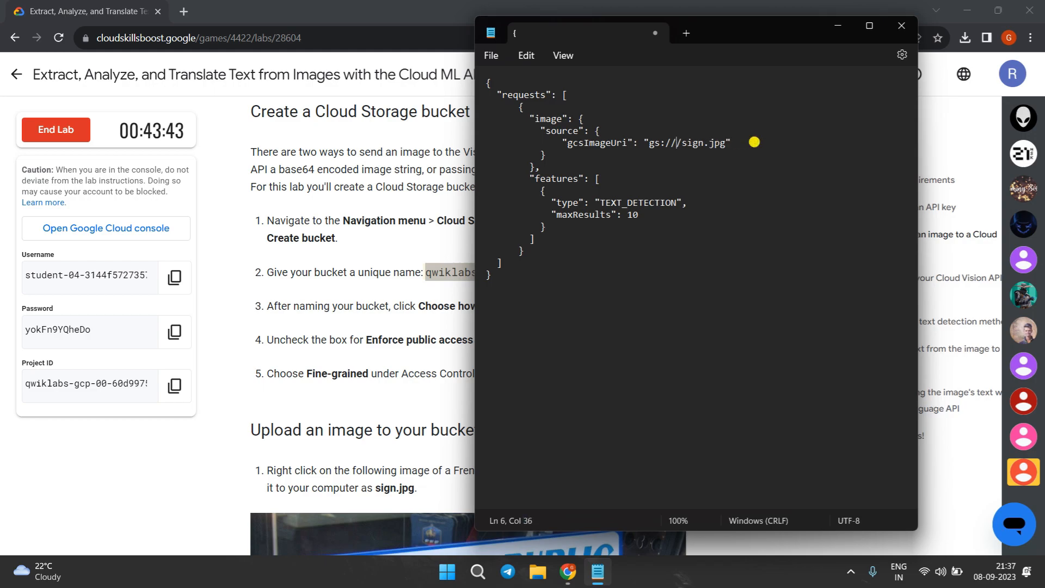
key(ctrl+v)
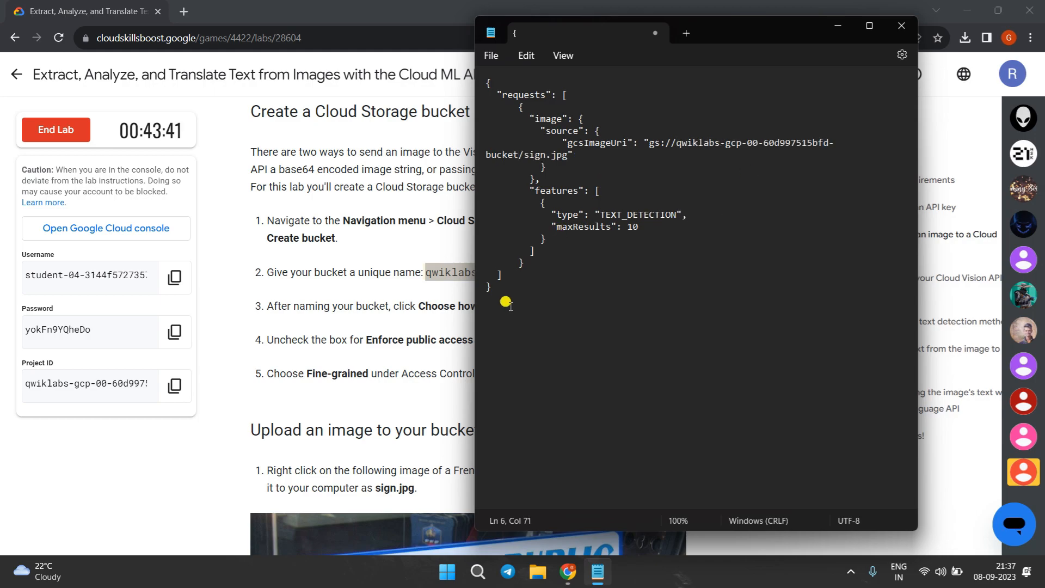
Return to the lab page and copy the file name ocr-request.json from the Task 3 instructions.
click(436, 357)
scroll(435, 356, down, 5)
scroll(436, 359, down, 20)
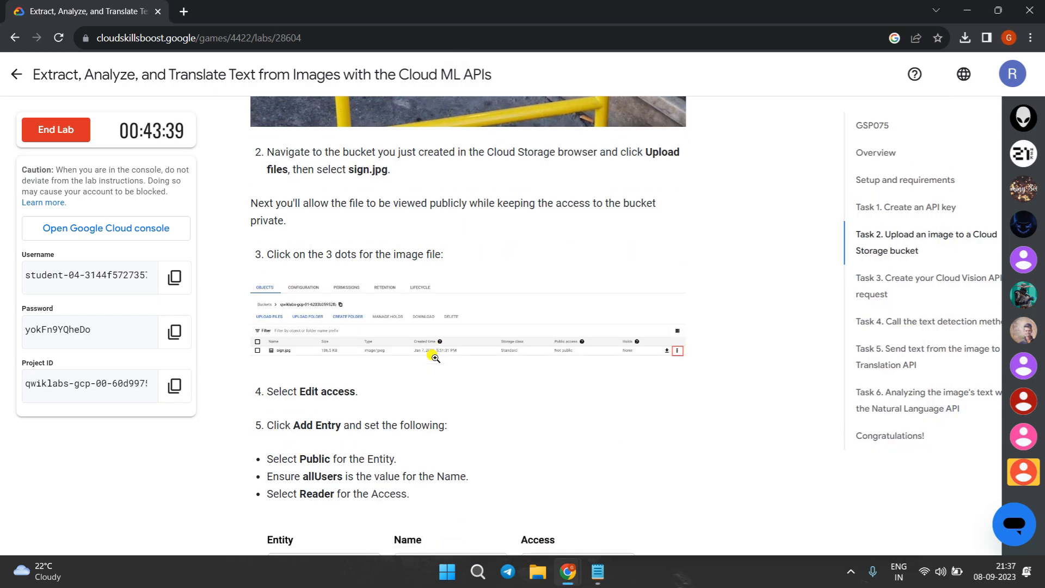
scroll(435, 362, down, 1)
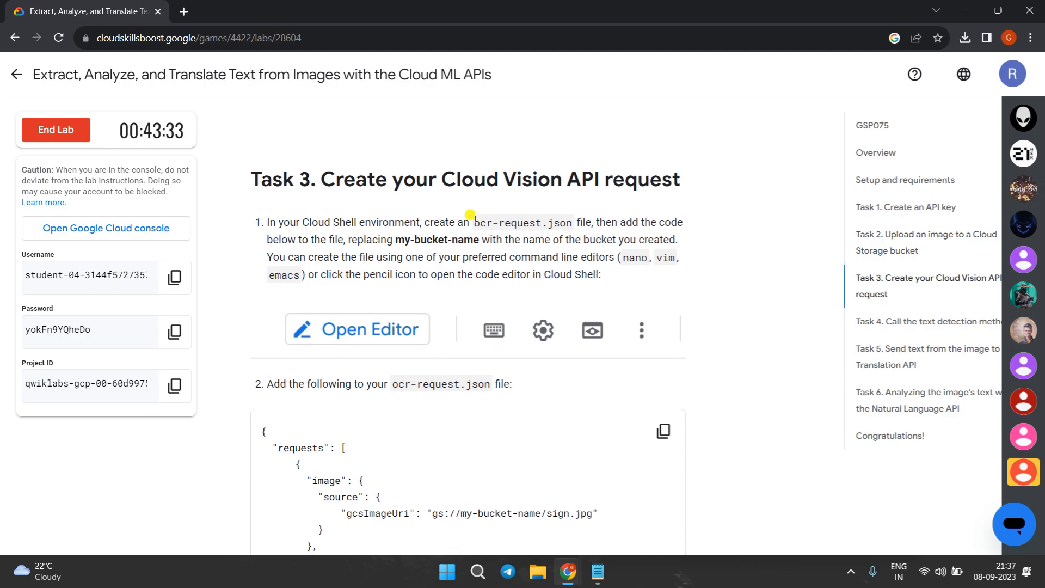
drag(475, 221, 570, 224)
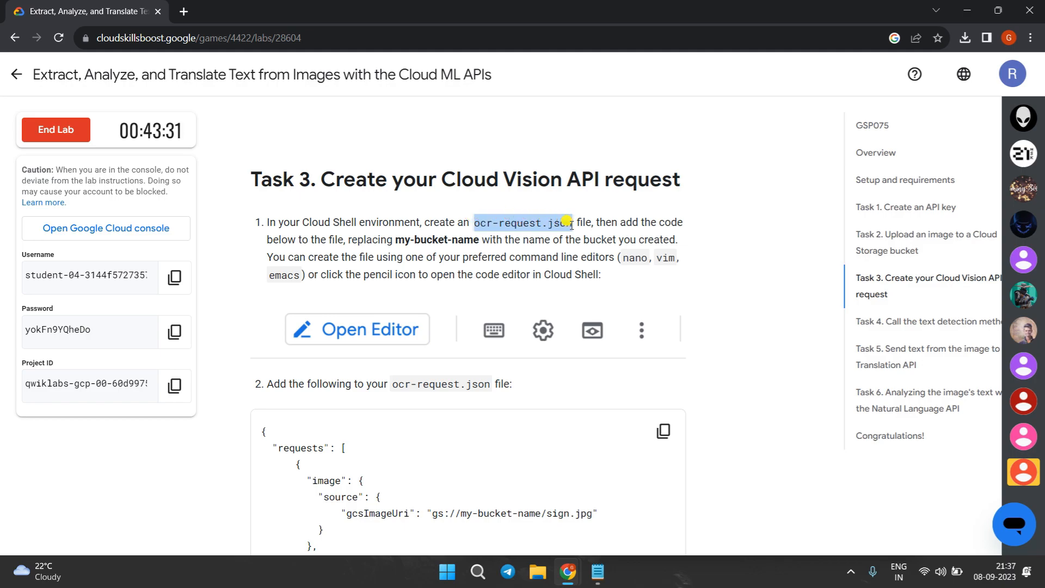
Switch to Cloud Shell, create ocr-request.json with nano, and enlarge the terminal pane to nearly the full page height.
mouse_move(567, 571)
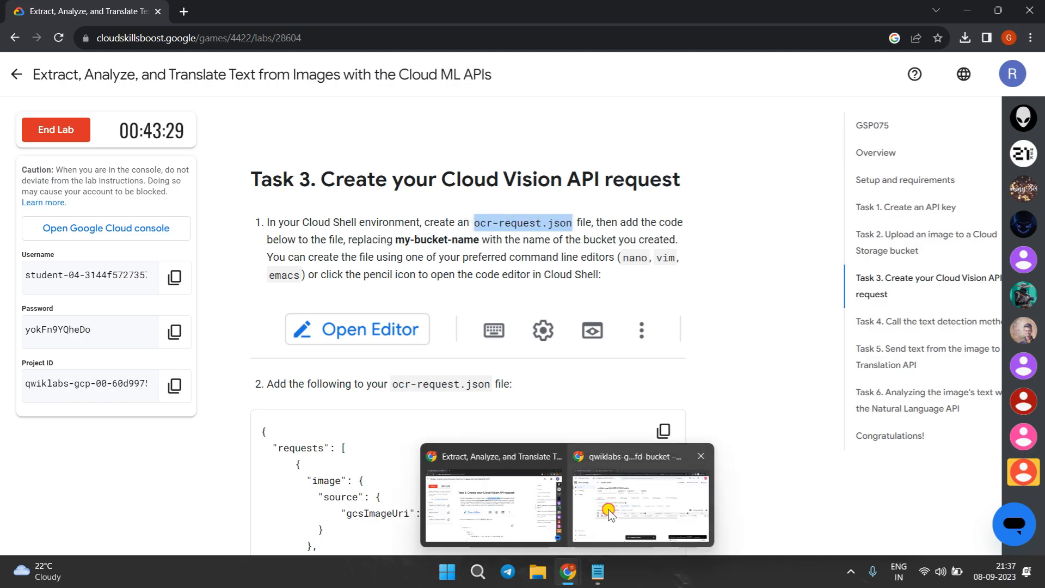
click(642, 493)
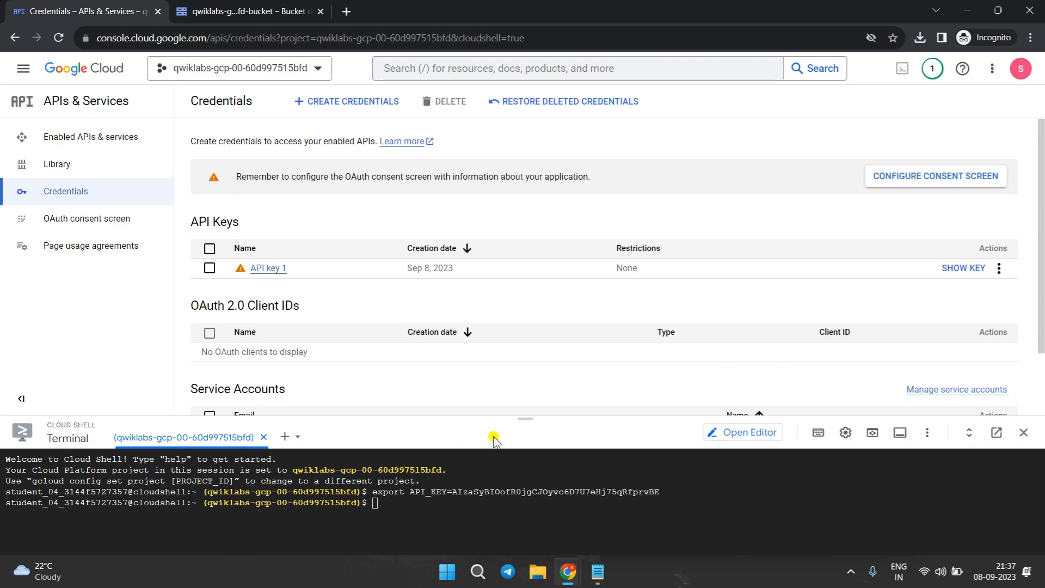
drag(529, 414, 527, 275)
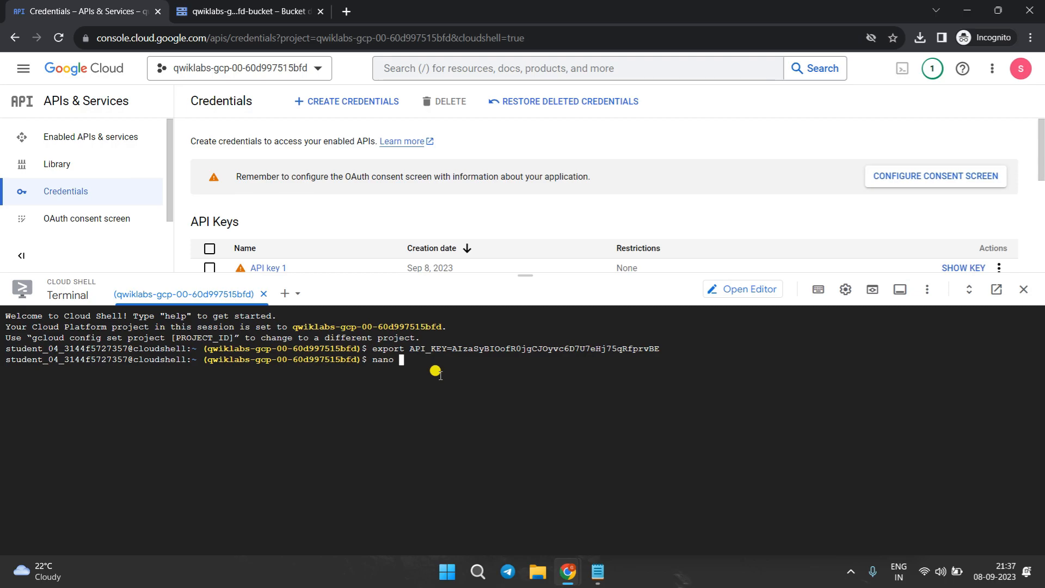
key(ctrl+v)
key(Return)
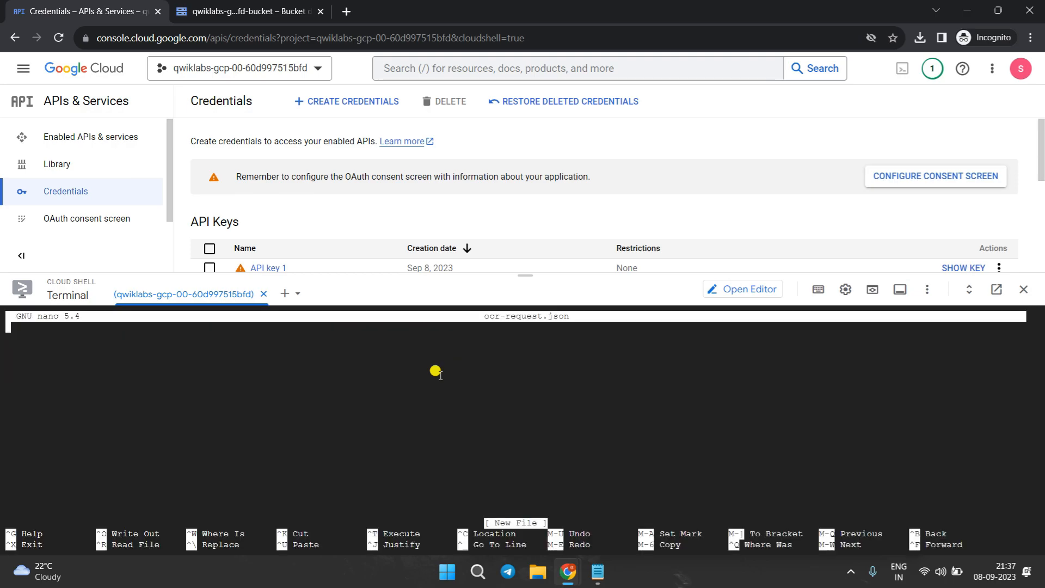
drag(520, 275, 501, 121)
Copy the entire request from the Notepad note into ocr-request.json in nano, save it under that name and exit.
mouse_move(569, 574)
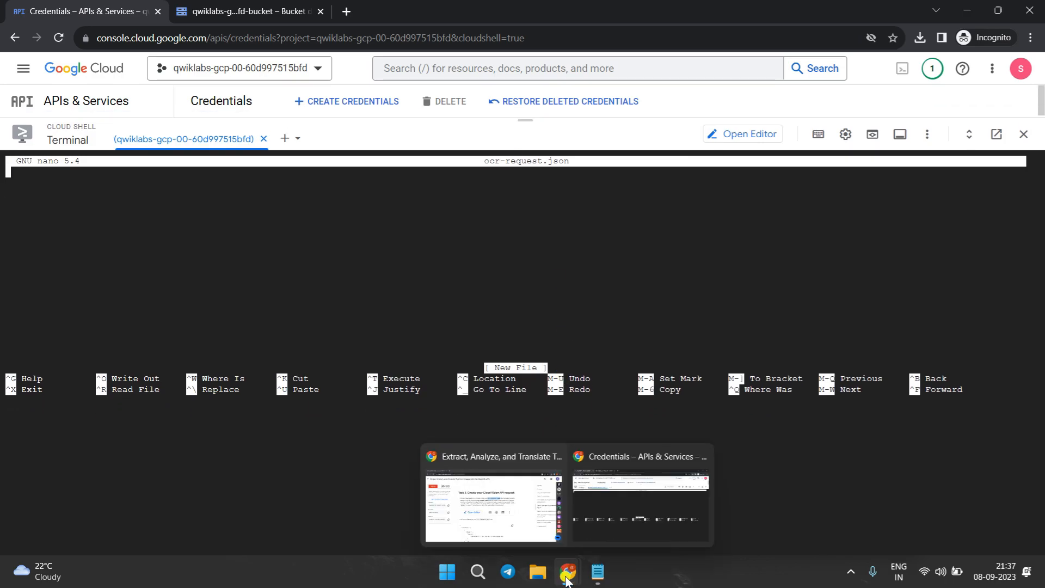
click(597, 571)
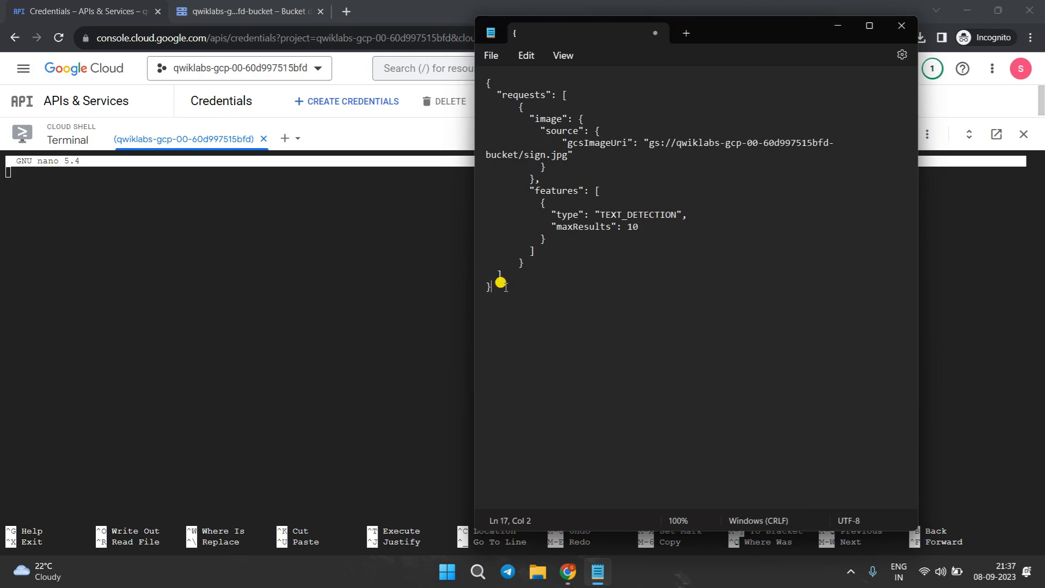
key(ctrl+a)
key(ctrl+c)
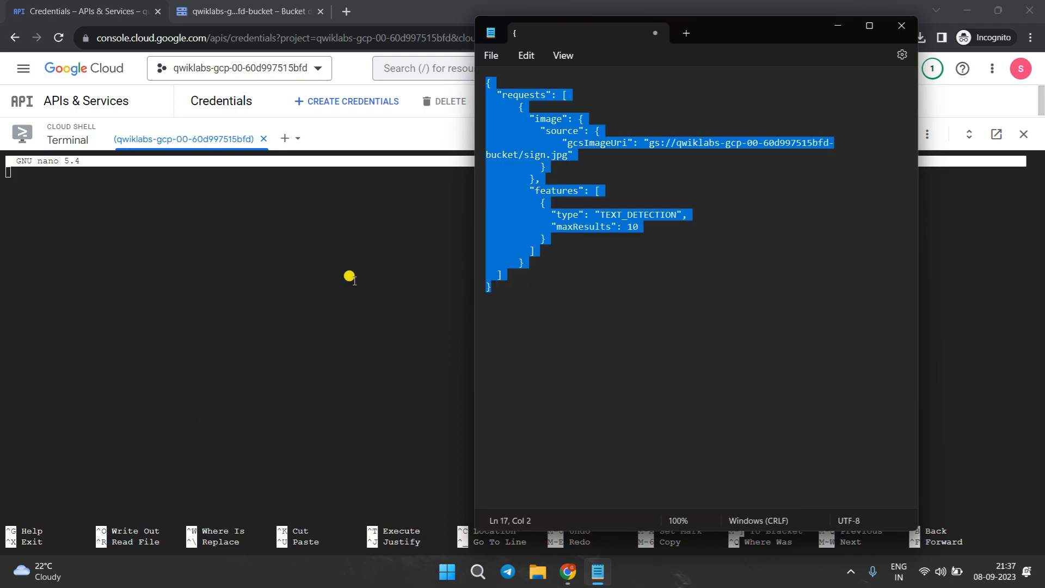
click(255, 255)
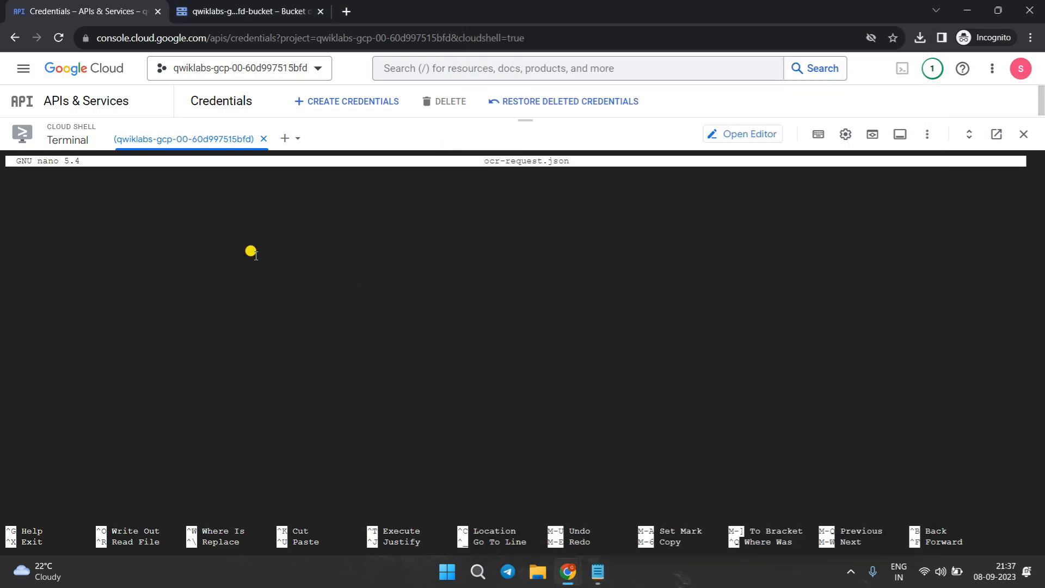
key(ctrl+v)
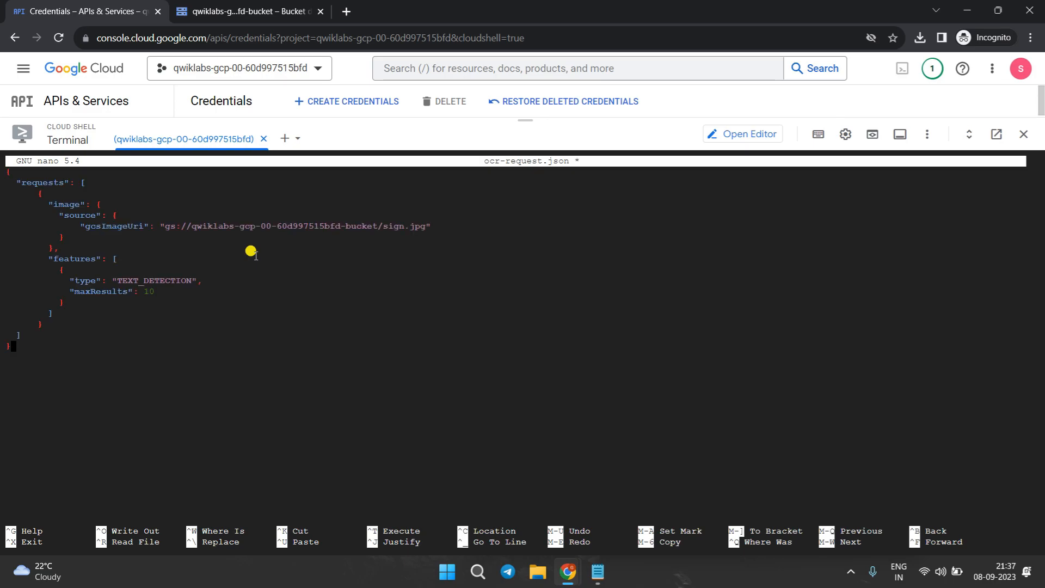
key(ctrl+x)
key(y)
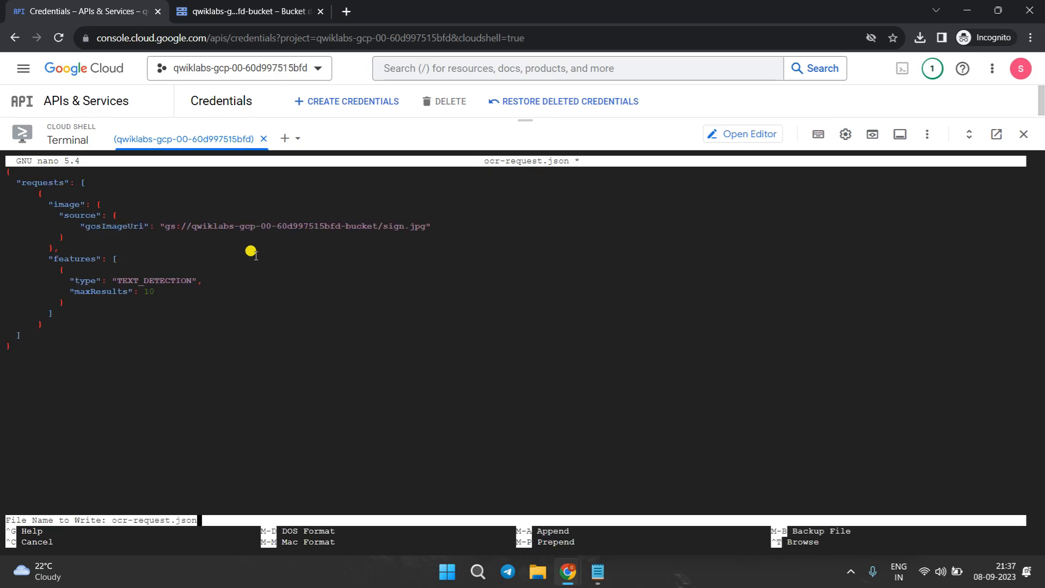
key(Return)
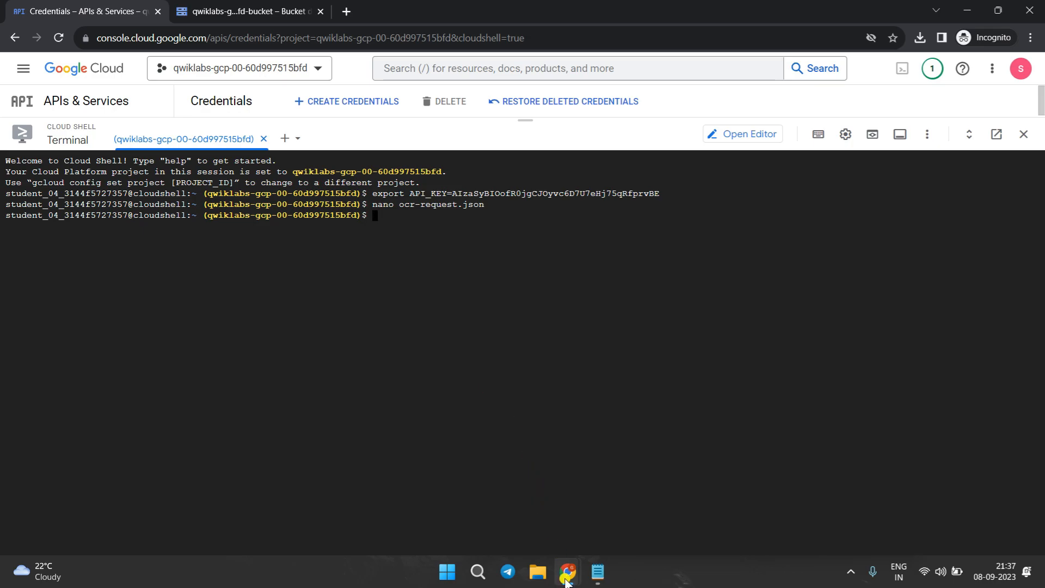
Copy the first Task 4 curl command, which posts ocr-request.json to the Cloud Vision API, from the lab page.
mouse_move(565, 582)
click(511, 459)
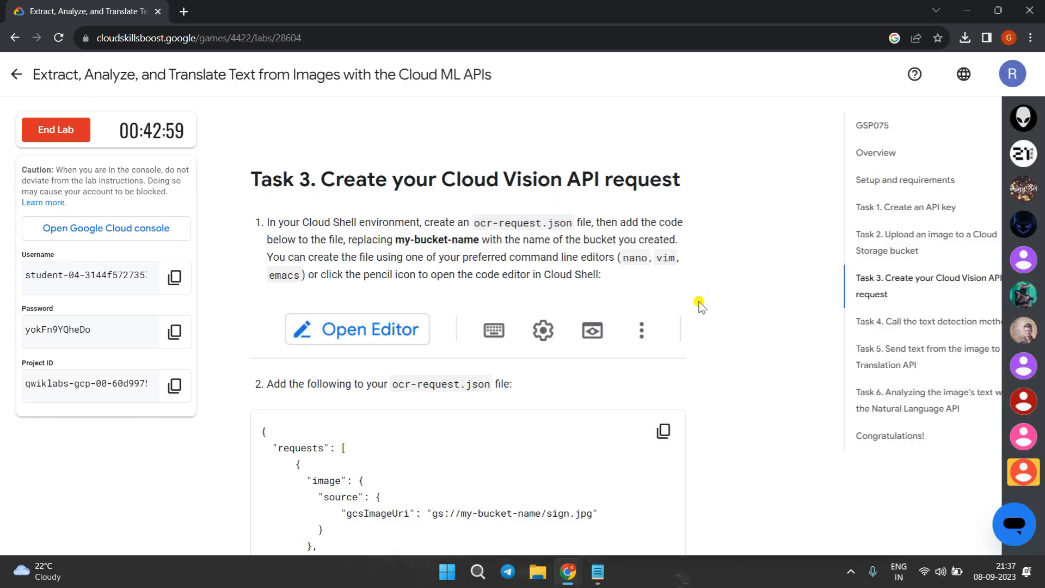
scroll(699, 302, down, 4)
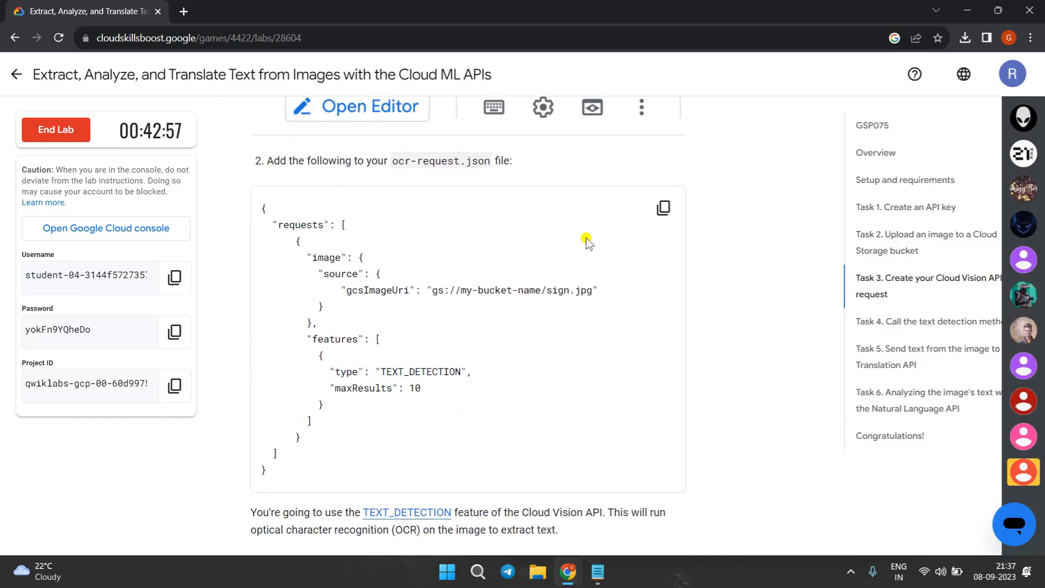
scroll(571, 228, up, 1)
scroll(653, 228, down, 5)
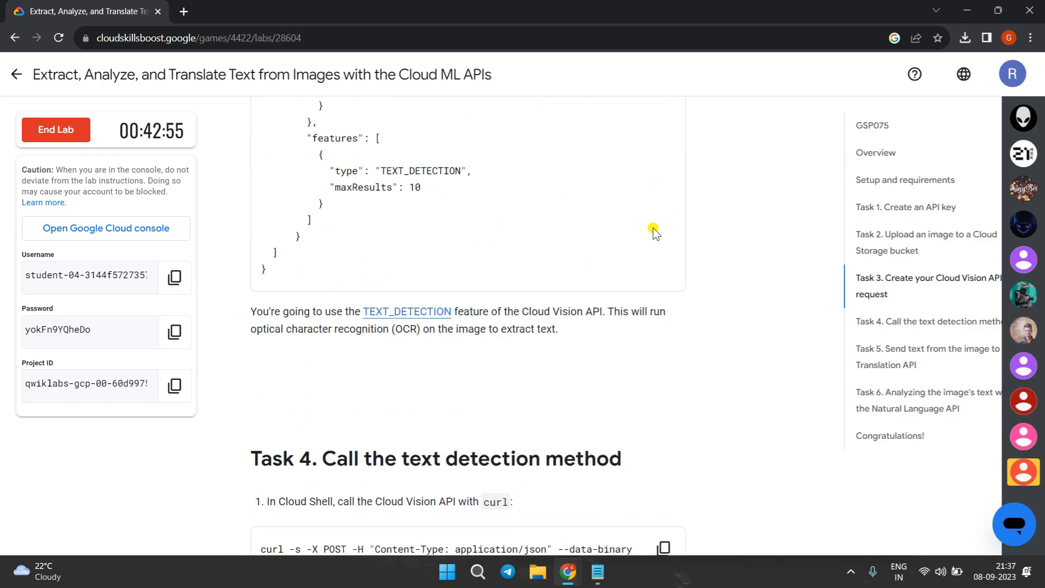
scroll(653, 228, down, 5)
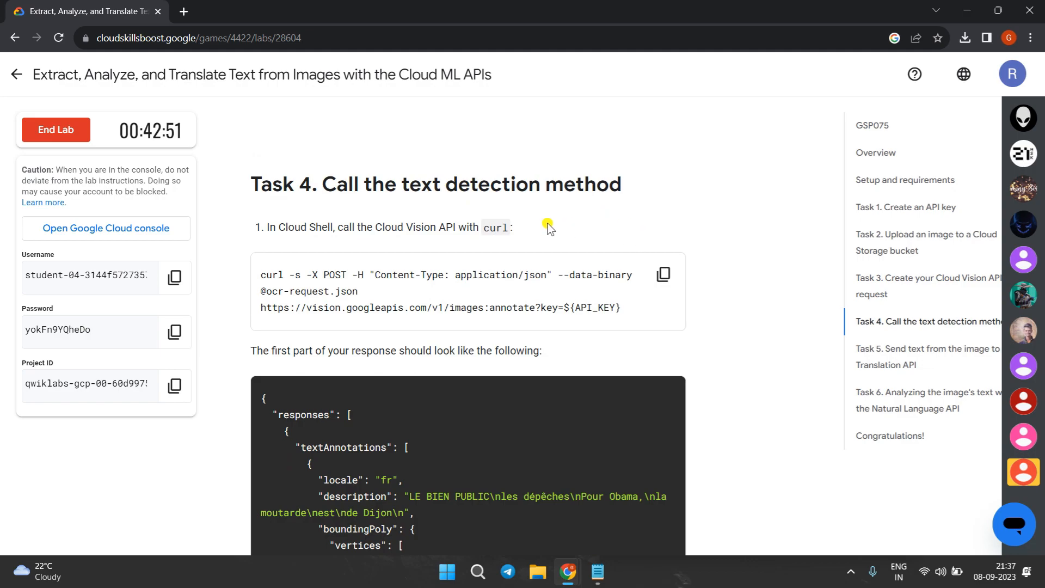
scroll(599, 234, down, 1)
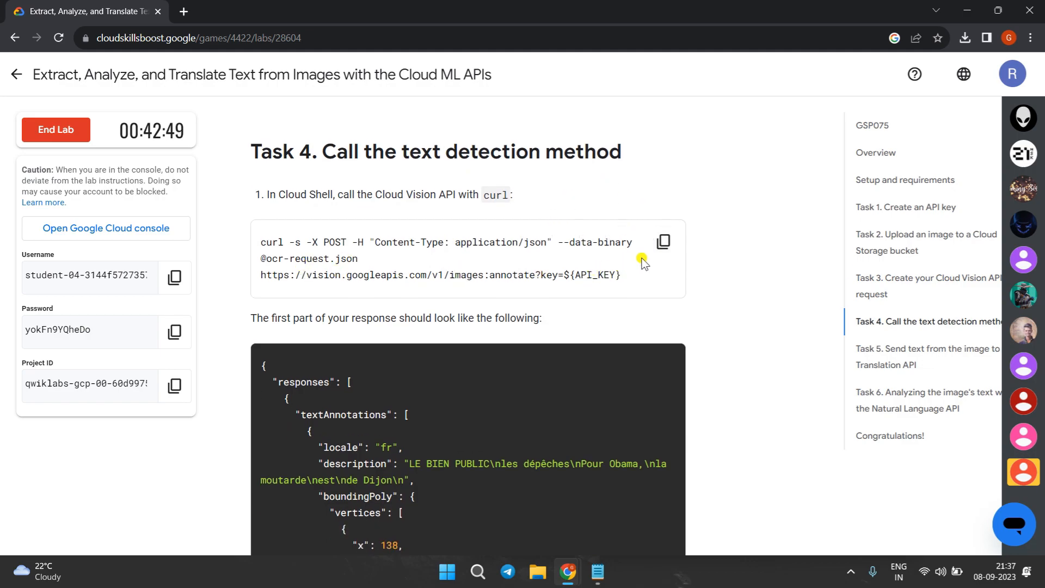
click(663, 242)
mouse_move(570, 580)
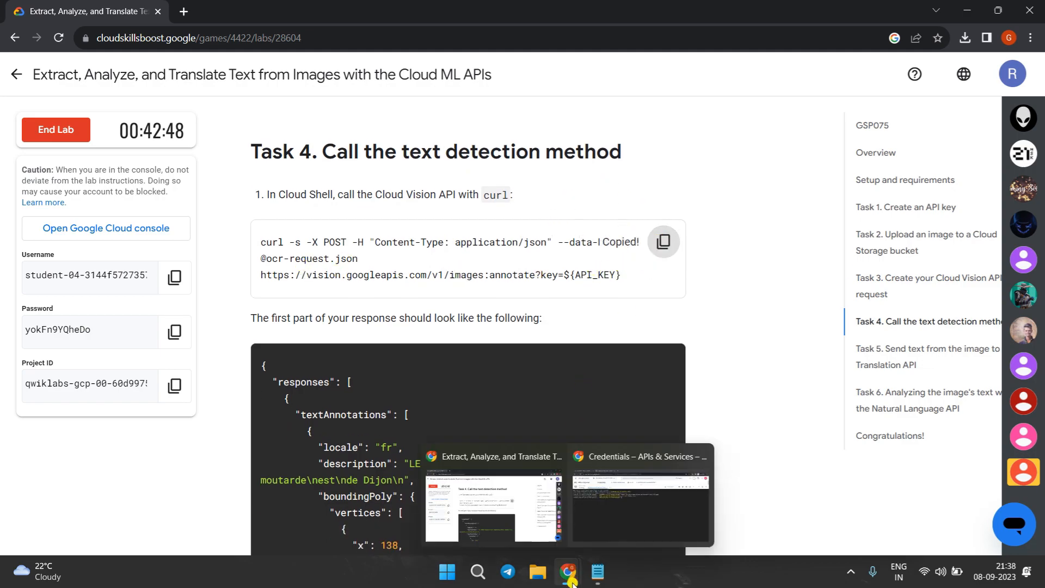
click(625, 521)
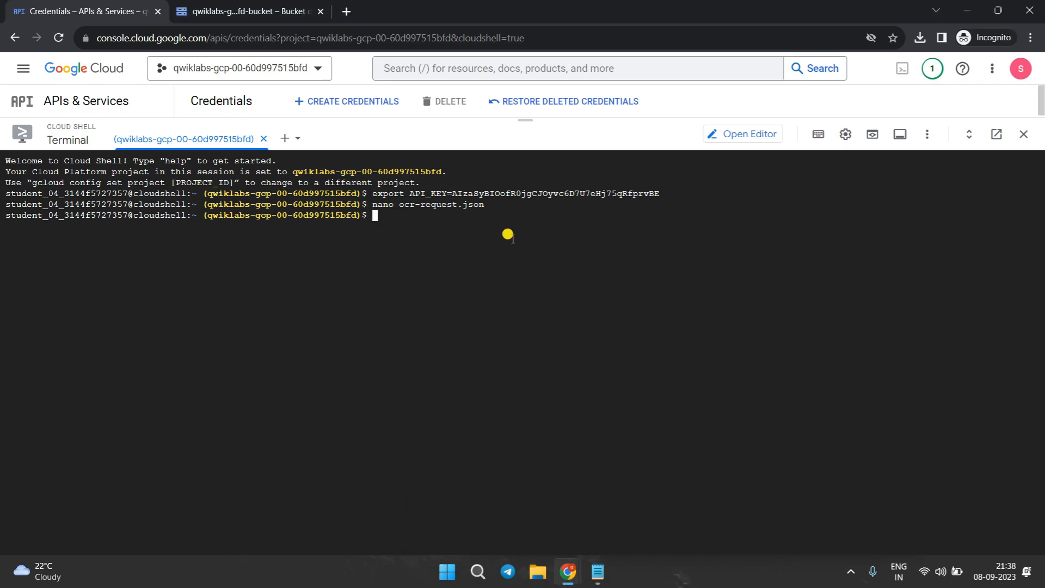
key(ctrl+v)
key(Return)
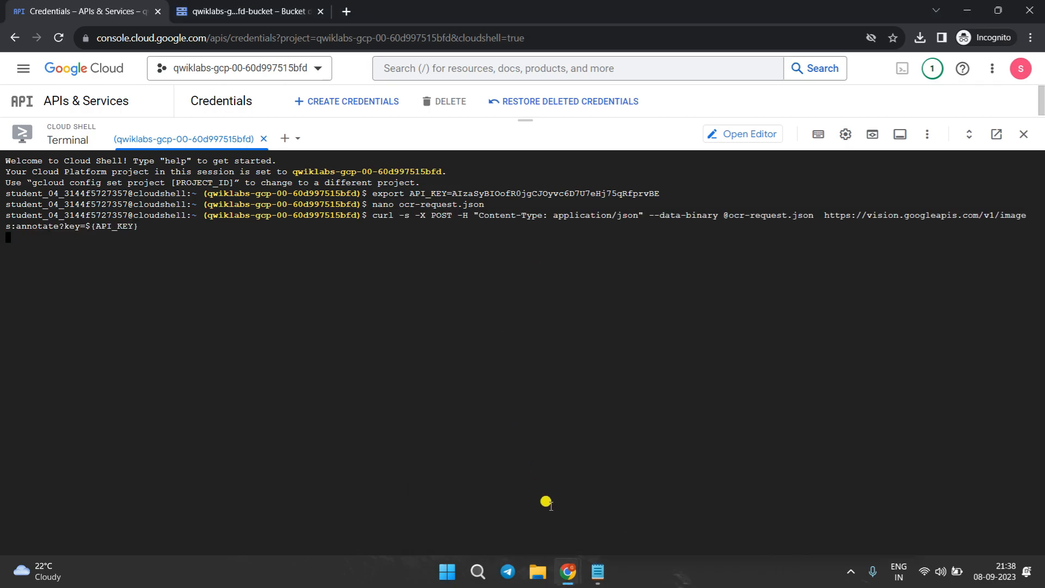
Copy the second Task 4 curl command, which saves the response to ocr-response.json, from the lab page.
mouse_move(565, 571)
click(520, 523)
scroll(520, 521, down, 10)
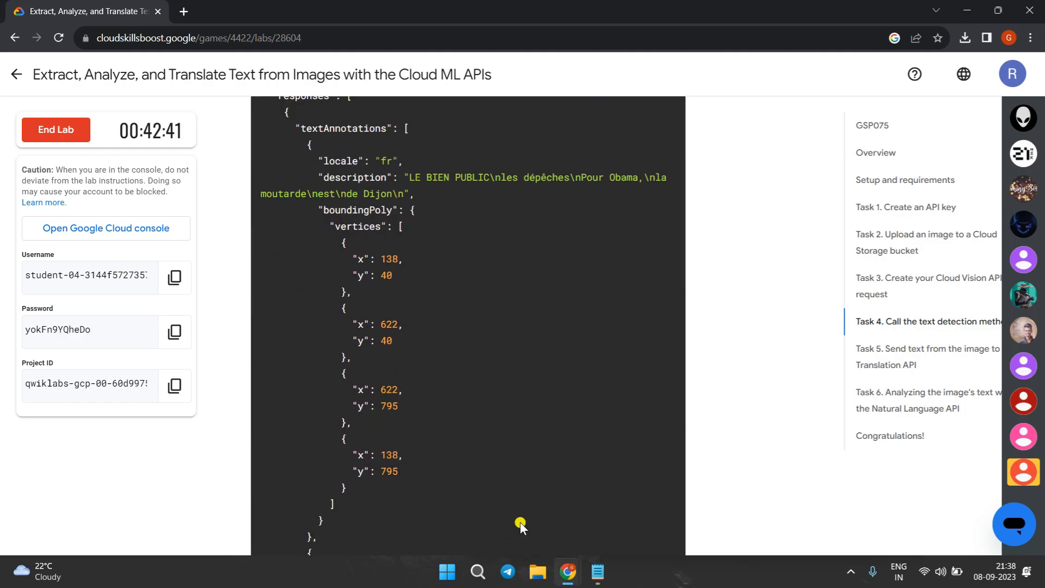
scroll(520, 522, down, 10)
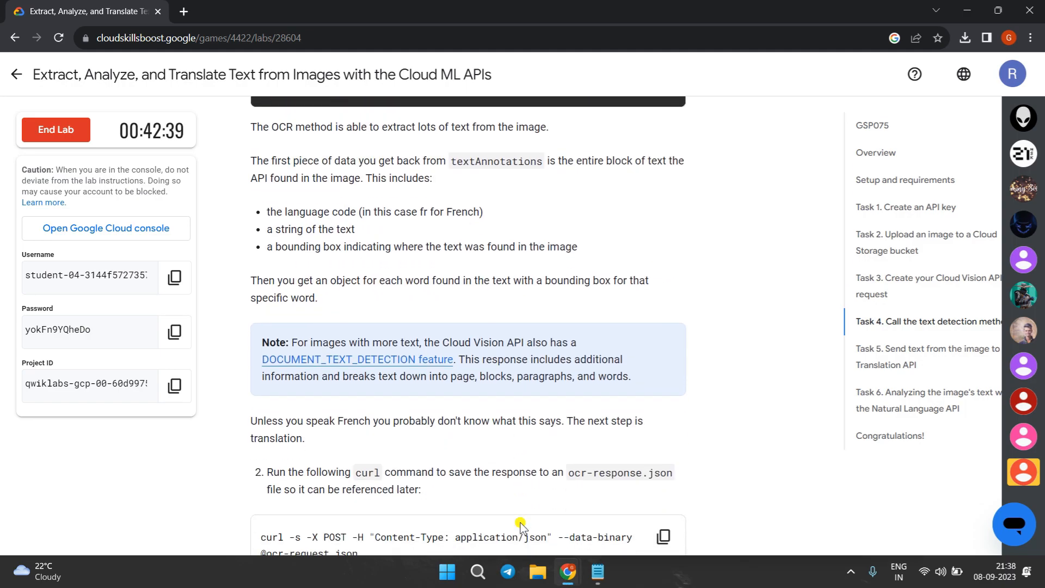
scroll(334, 401, down, 1)
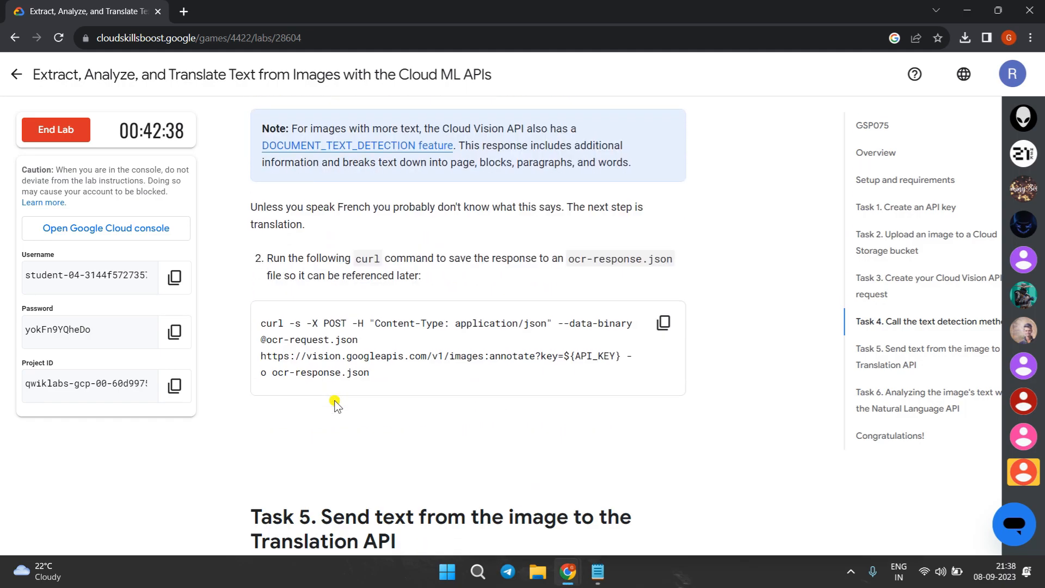
scroll(497, 299, down, 1)
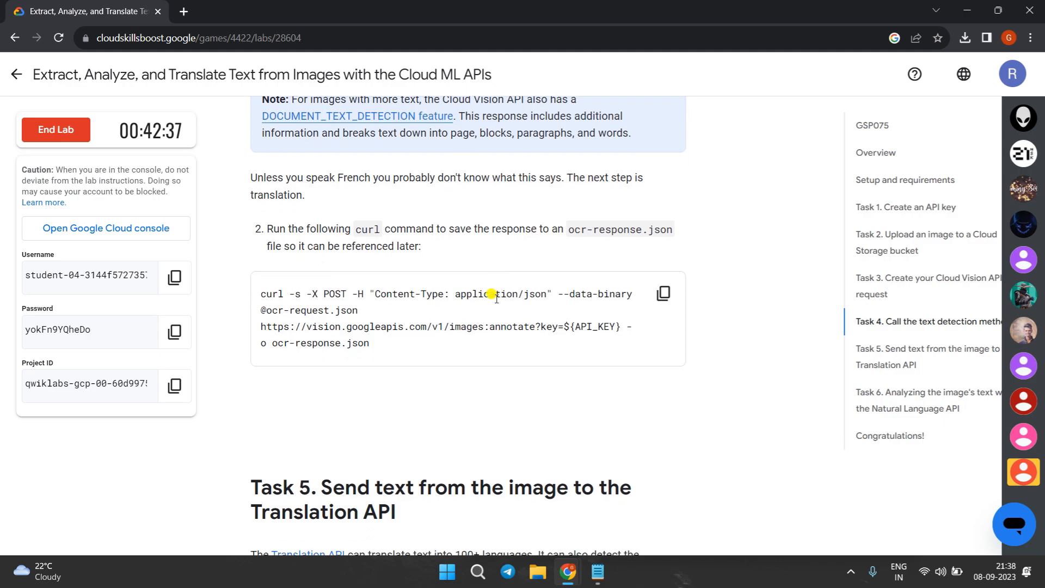
click(663, 293)
Run the copied curl command with the -o ocr-response.json option in Cloud Shell.
mouse_move(574, 575)
click(609, 467)
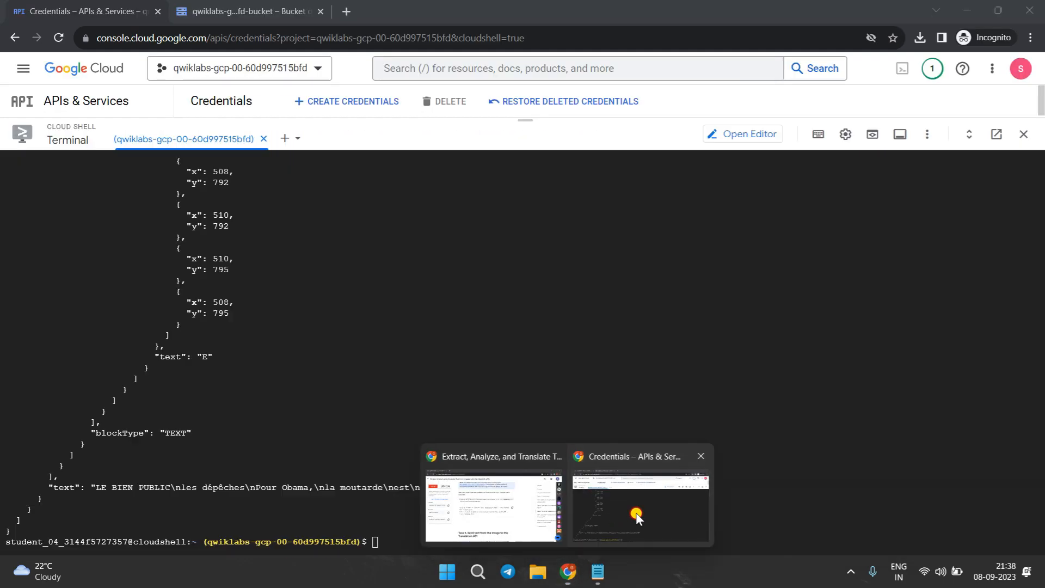
click(504, 540)
scroll(452, 497, up, 1)
scroll(452, 497, down, 1)
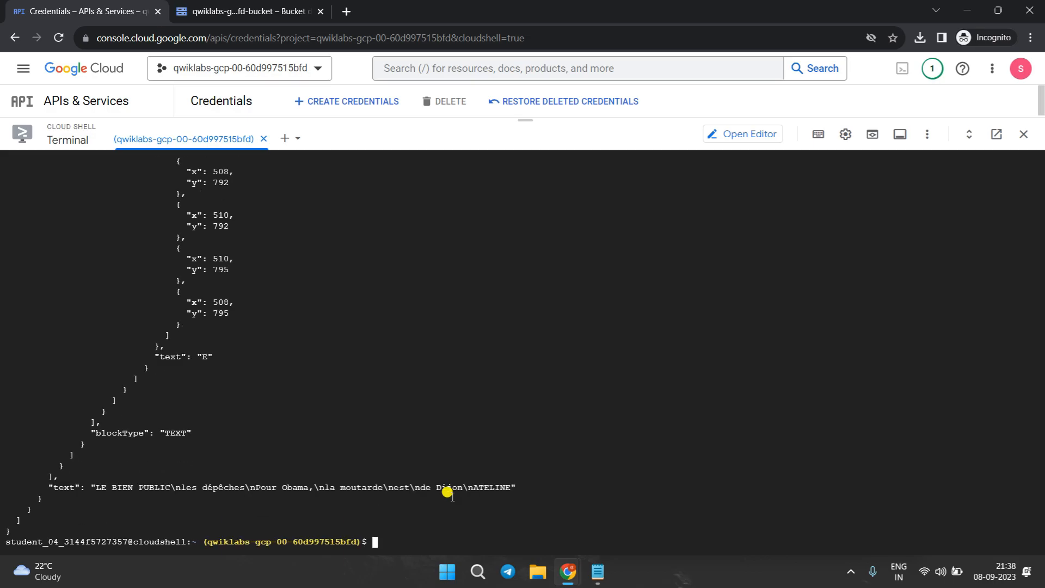
key(ctrl+v)
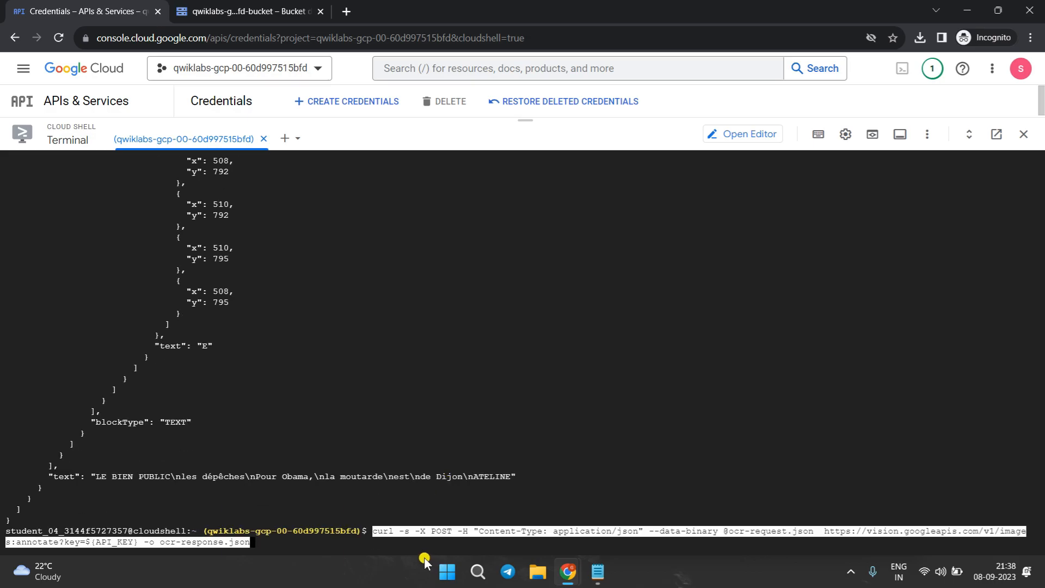
key(Return)
Copy the file name translation-request.json from the first instruction of Task 5 on the lab page.
mouse_move(567, 571)
click(475, 491)
scroll(471, 483, down, 6)
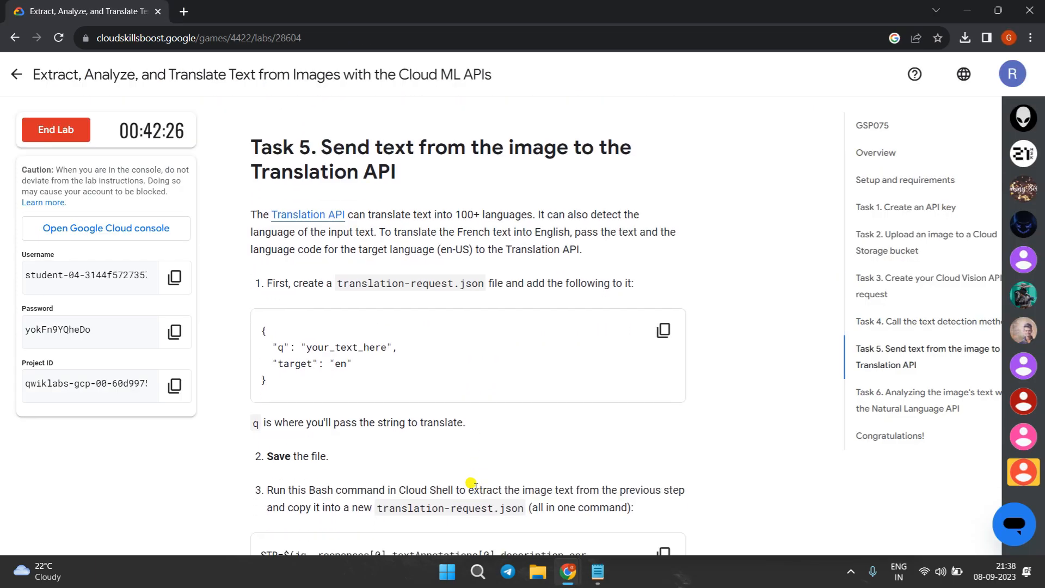
drag(267, 281, 480, 290)
click(315, 285)
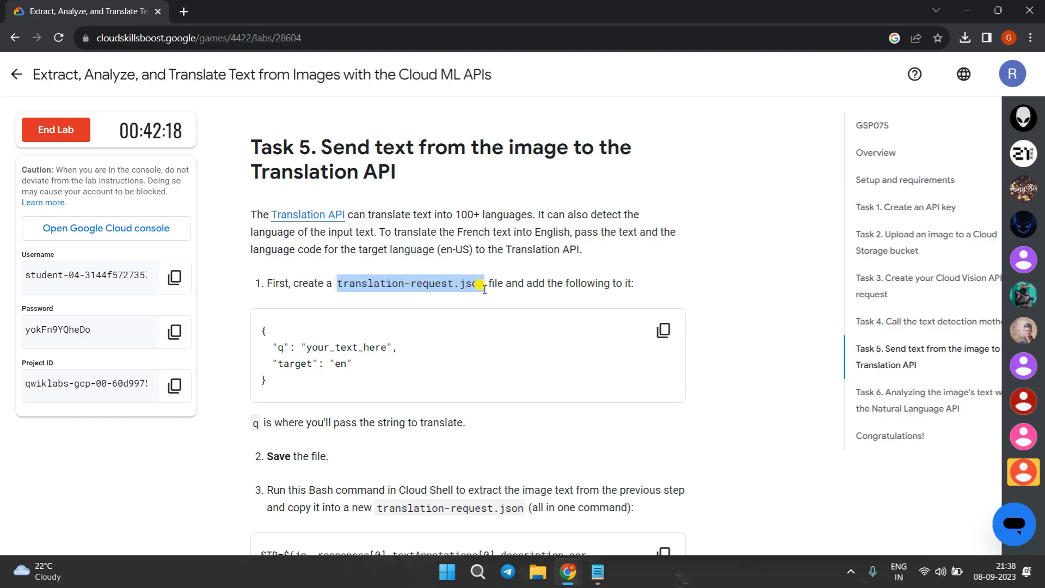
Open a new translation-request.json file with nano in Cloud Shell.
mouse_move(567, 572)
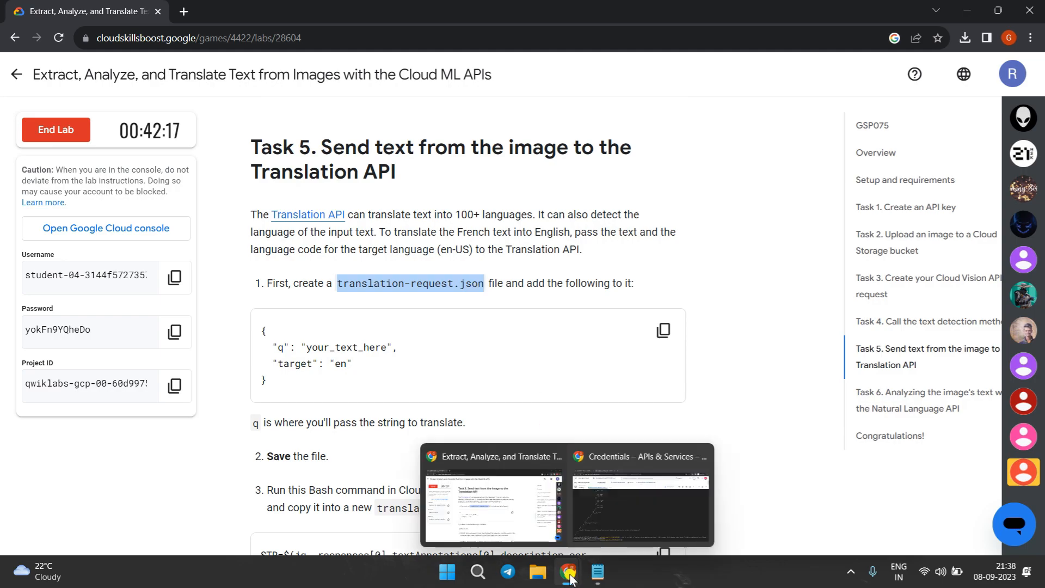
click(615, 494)
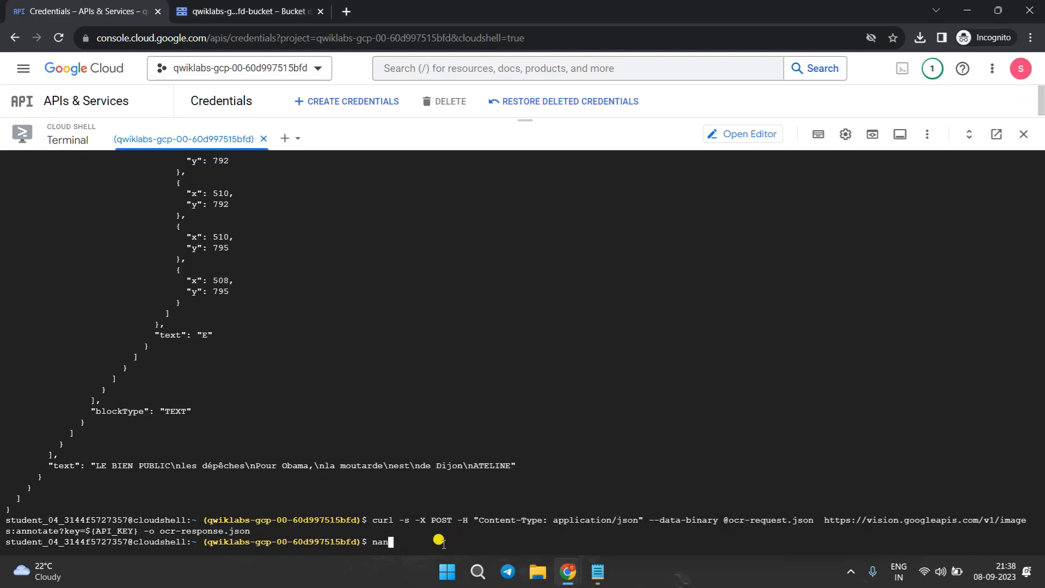
key(ctrl+v)
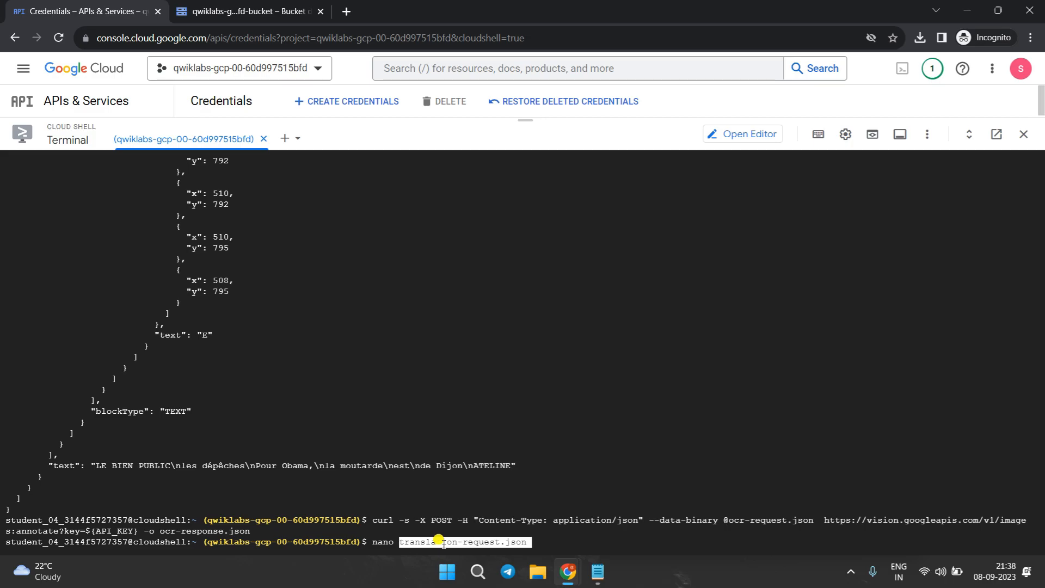
key(Return)
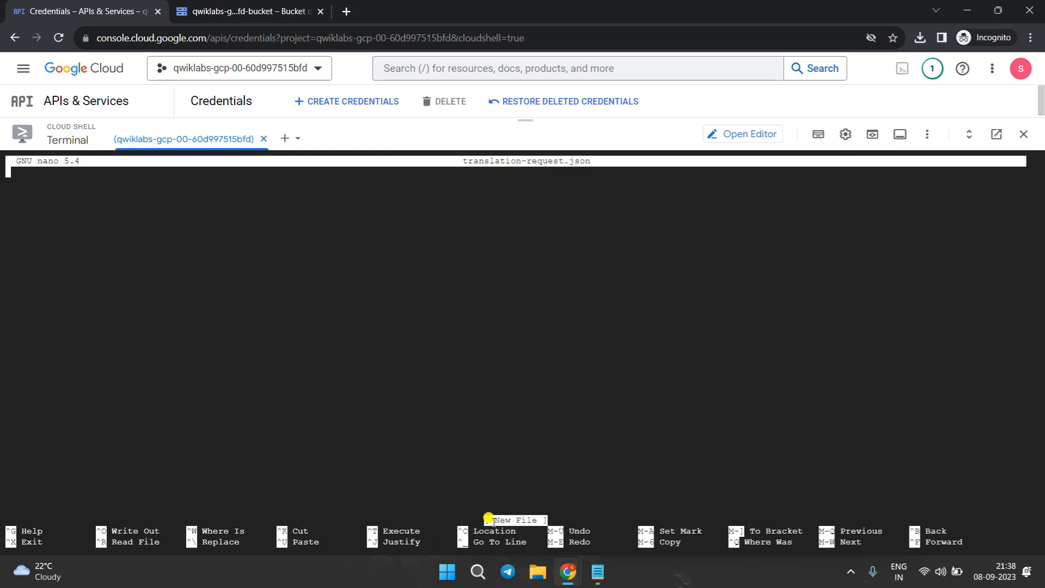
Copy the JSON block for translation-request.json, with the "q" and "target": "en" fields, from Task 5 on the lab page.
mouse_move(568, 571)
click(488, 497)
scroll(551, 422, down, 2)
click(672, 310)
drag(259, 208, 286, 263)
click(528, 241)
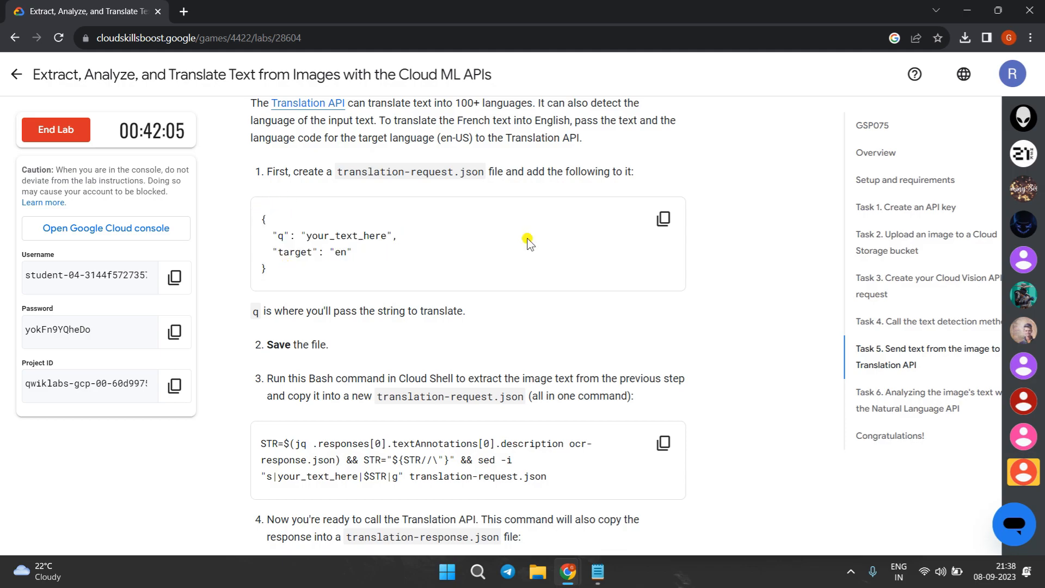
click(662, 220)
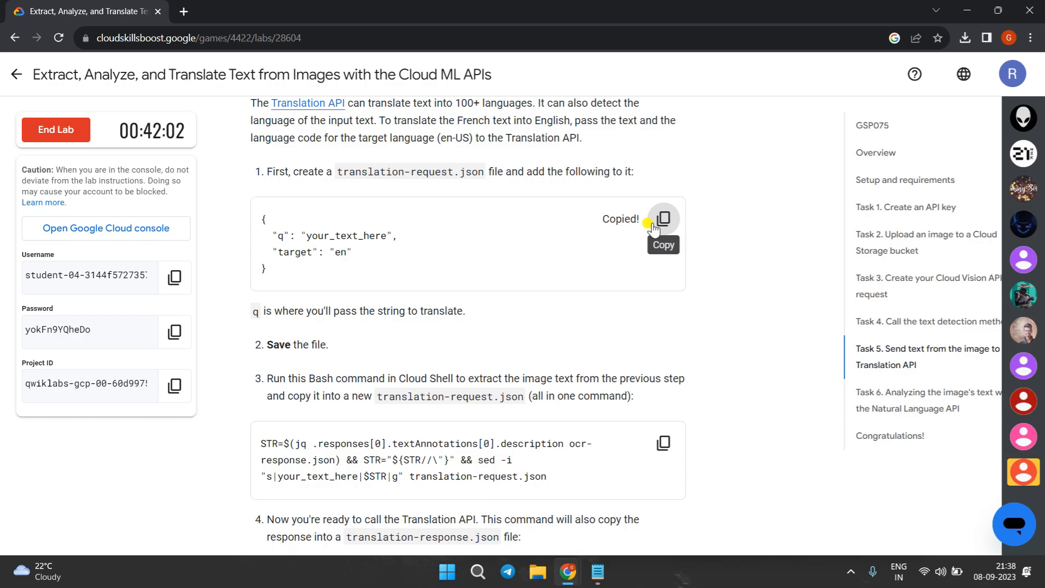
Paste the copied JSON into translation-request.json in Cloud Shell, then save the file and exit nano.
mouse_move(568, 572)
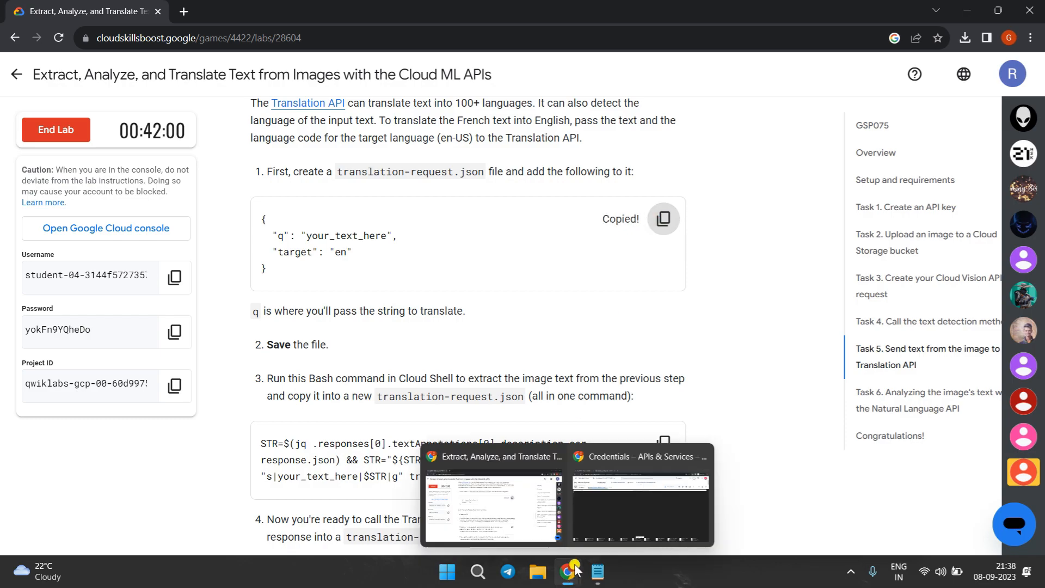
click(613, 540)
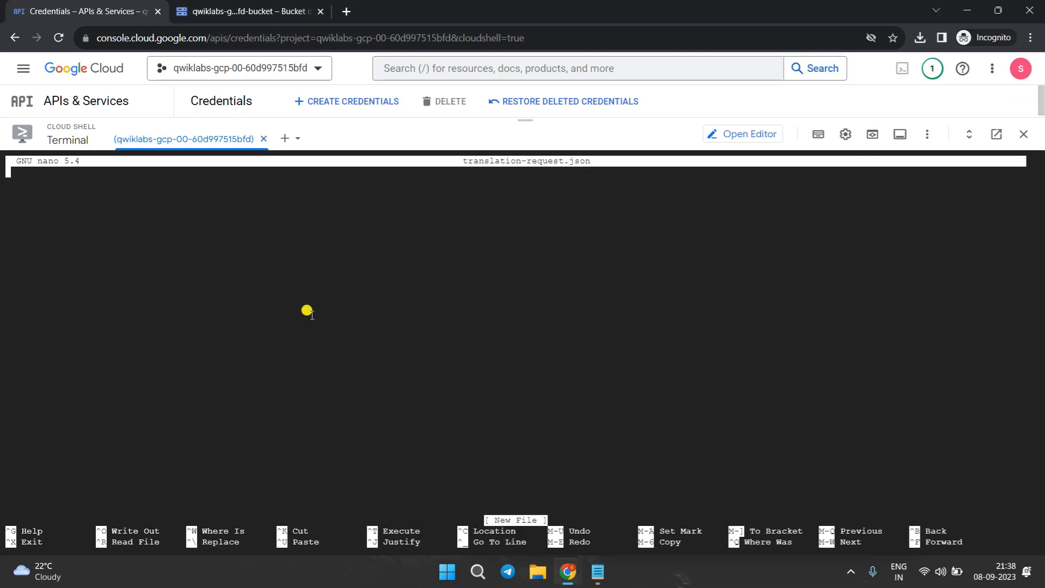
key(ctrl+v)
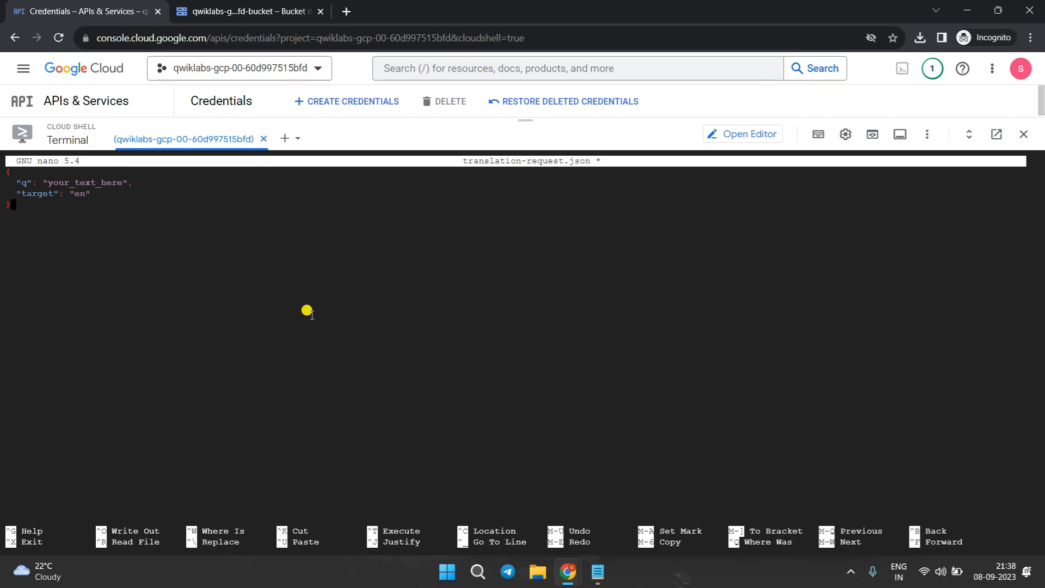
key(ctrl+x)
key(y)
key(Return)
Copy the Task 5 Bash command that extracts the image text from ocr-response.json into translation-request.json from the lab page.
mouse_move(568, 572)
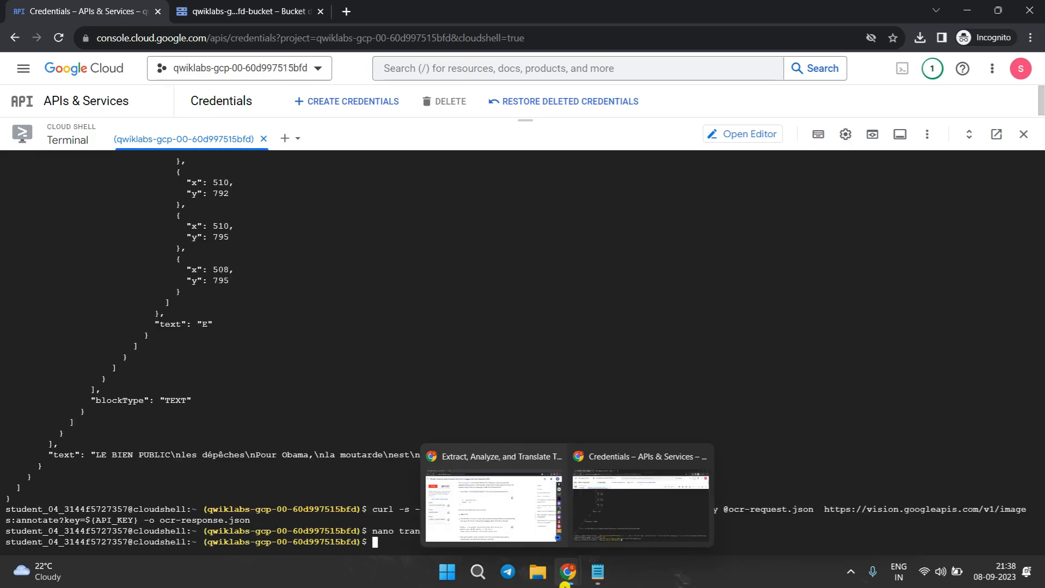
click(485, 468)
scroll(277, 256, down, 2)
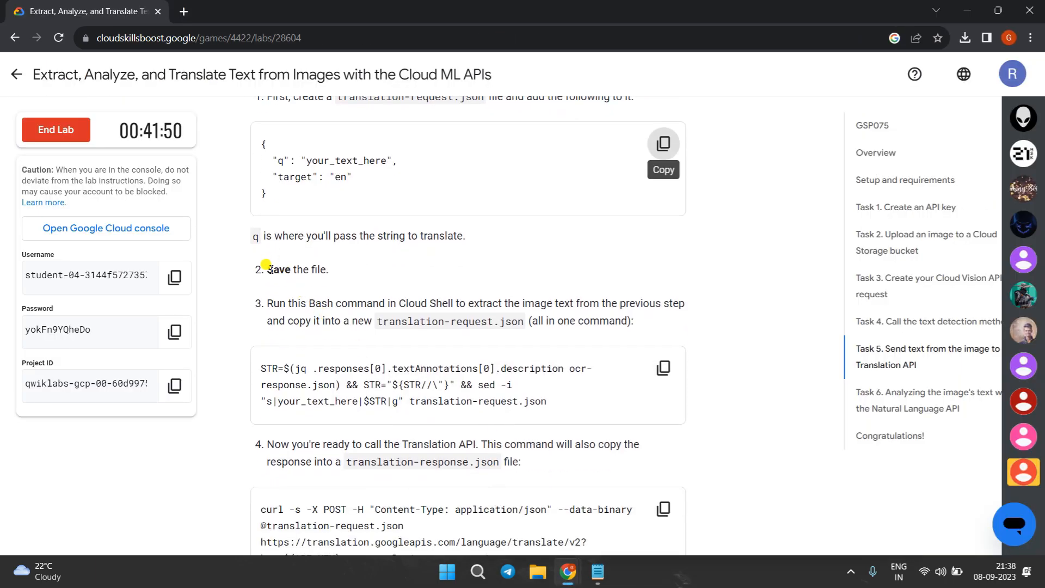
scroll(327, 264, down, 1)
scroll(379, 285, down, 1)
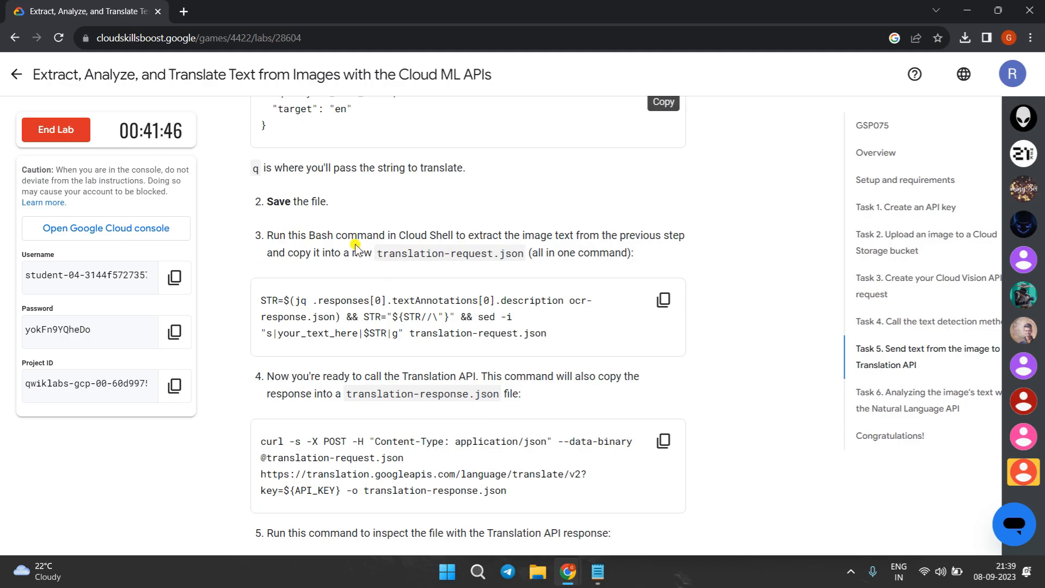
scroll(357, 244, down, 1)
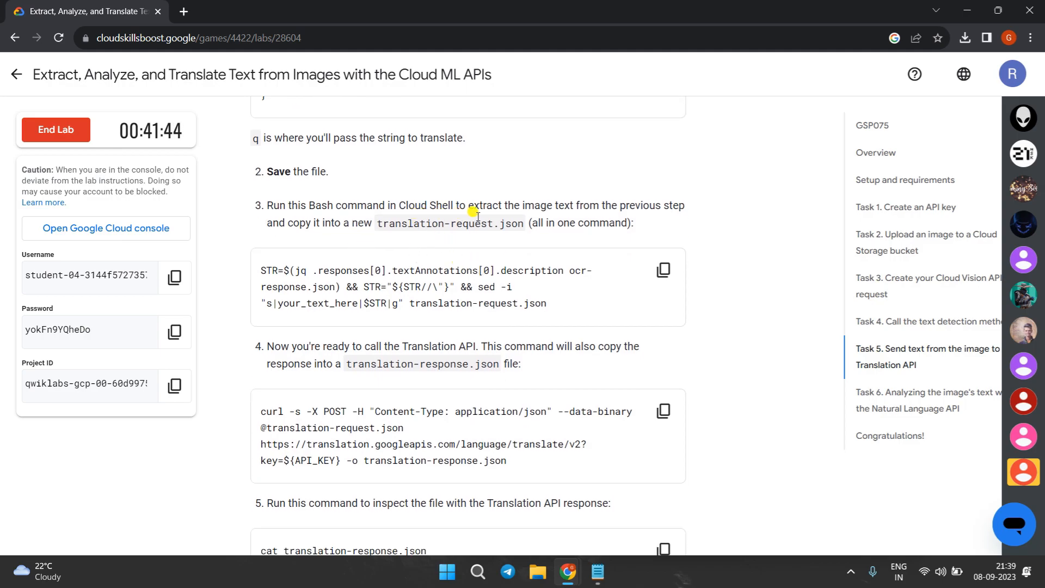
click(663, 270)
Run the copied STR command in Cloud Shell to replace your_text_here in translation-request.json.
mouse_move(569, 574)
click(619, 520)
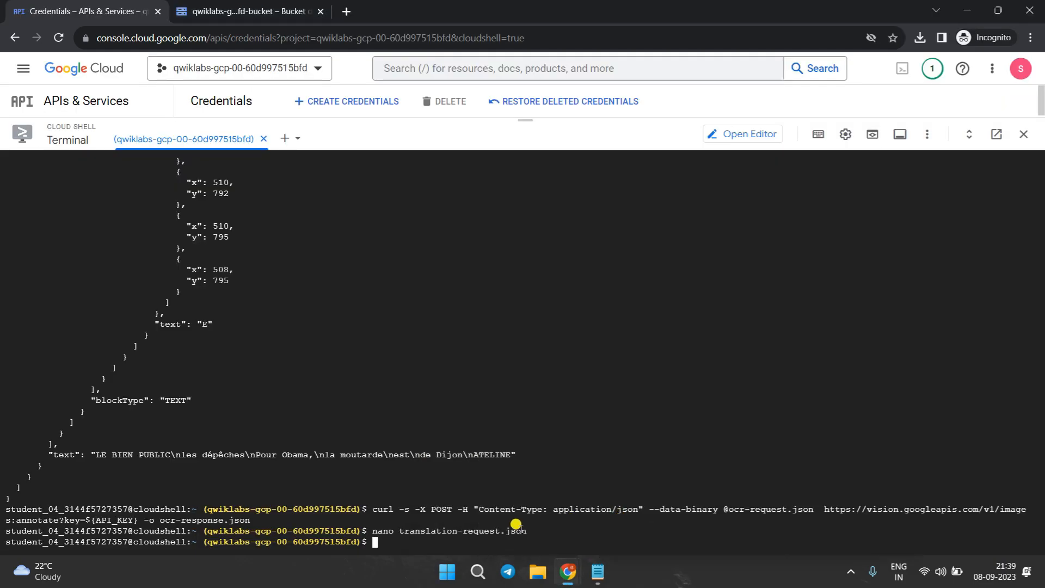
key(ctrl+v)
key(Return)
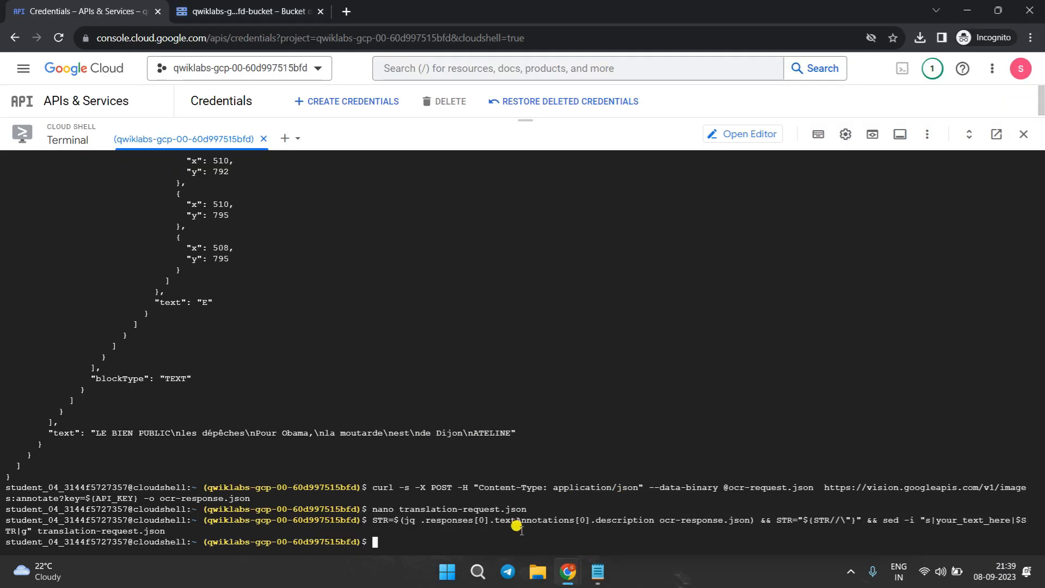
Copy the Translation API curl command from Task 5 and run it in Cloud Shell, saving the response to translation-response.json.
mouse_move(572, 575)
click(493, 509)
scroll(662, 202, down, 2)
click(663, 330)
mouse_move(569, 574)
click(489, 512)
key(ctrl+v)
key(Return)
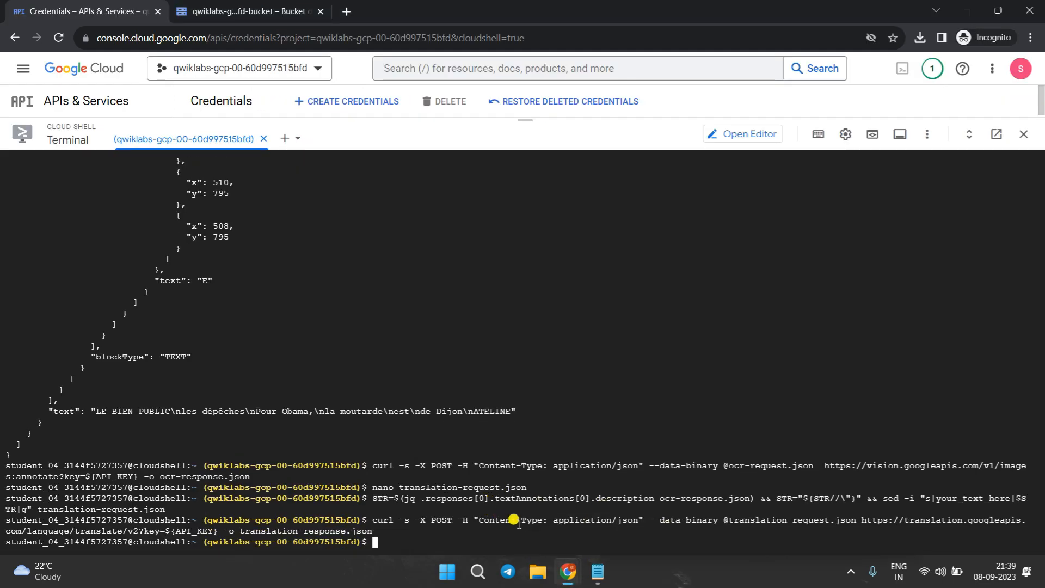
Copy the command cat translation-response.json from the fifth instruction of Task 5 on the lab page.
mouse_move(566, 575)
click(492, 509)
scroll(509, 525, down, 3)
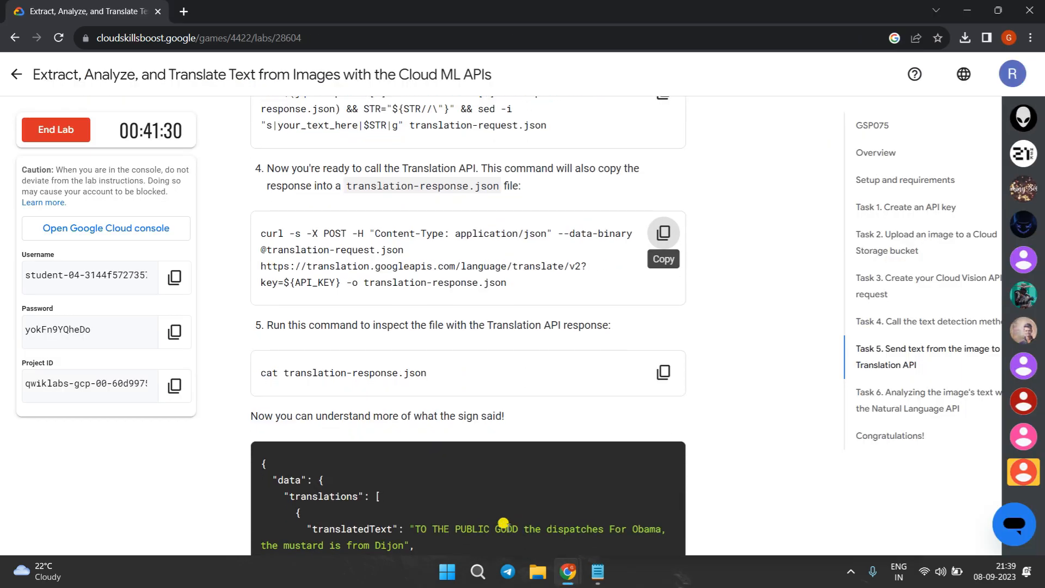
scroll(516, 452, down, 1)
scroll(379, 318, down, 1)
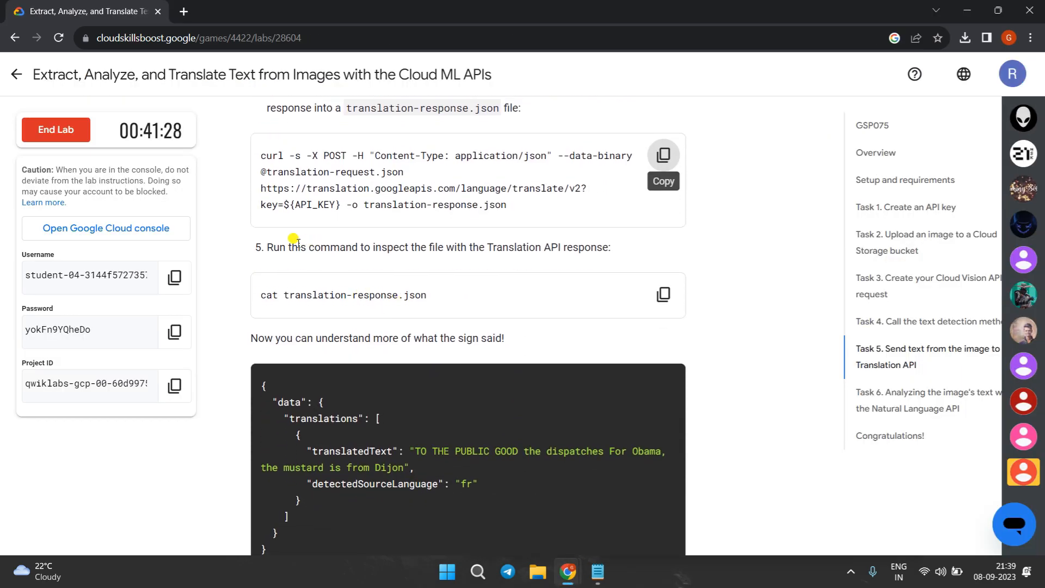
scroll(348, 245, down, 1)
click(663, 261)
Run cat translation-response.json in Cloud Shell to inspect the Translation API response.
mouse_move(568, 571)
click(650, 514)
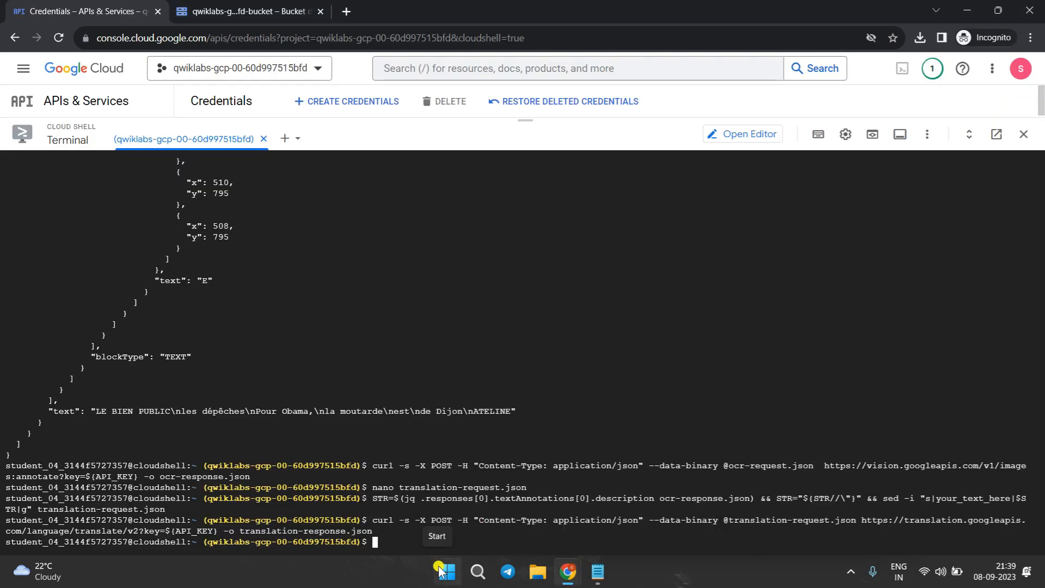
key(ctrl+v)
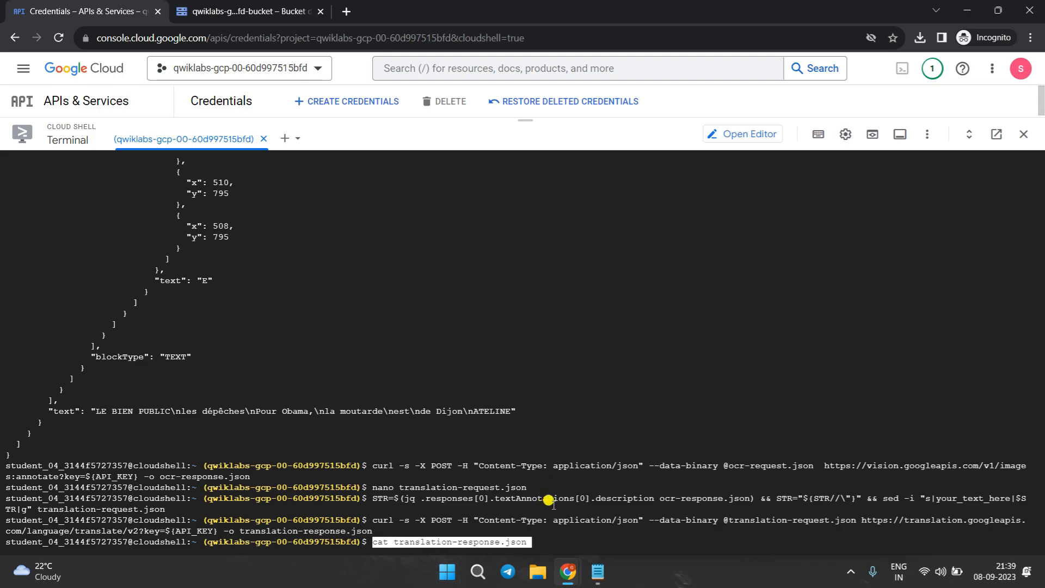
key(Return)
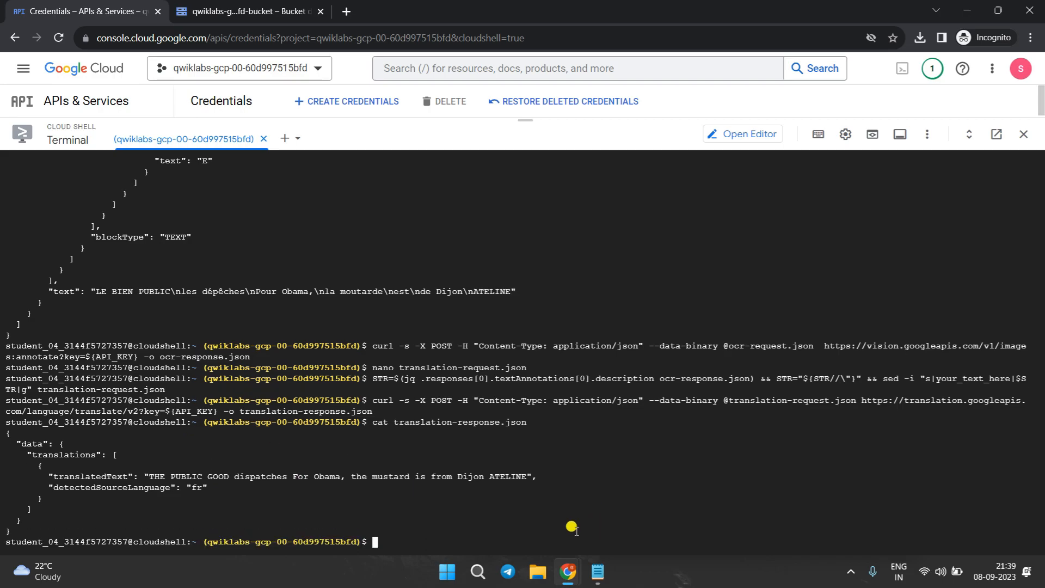
Copy the file name nl-request.json from the first instruction of Task 6 on the lab page.
mouse_move(568, 572)
click(490, 506)
scroll(491, 524, down, 5)
scroll(492, 524, down, 7)
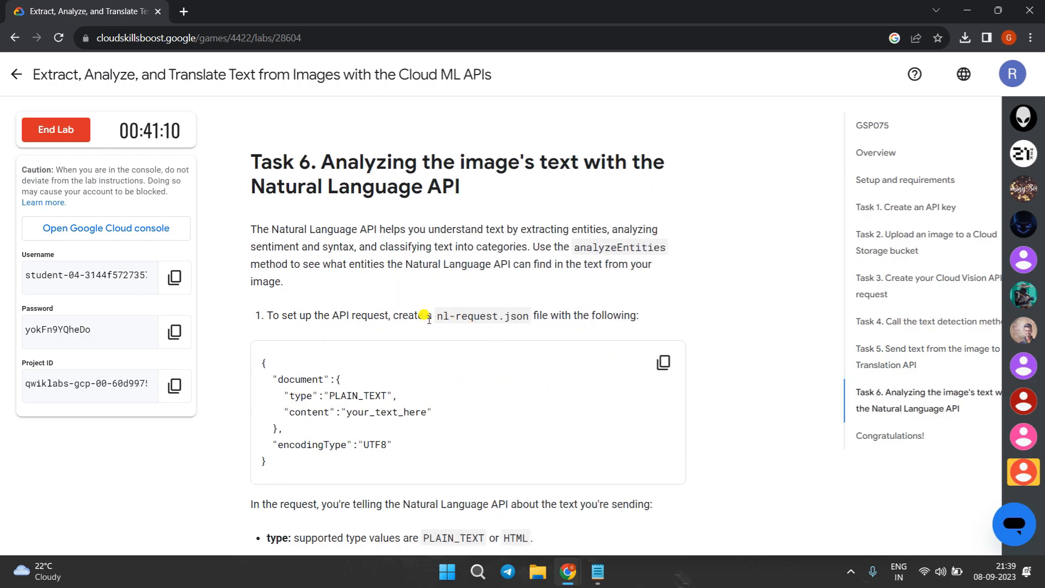
scroll(425, 315, down, 1)
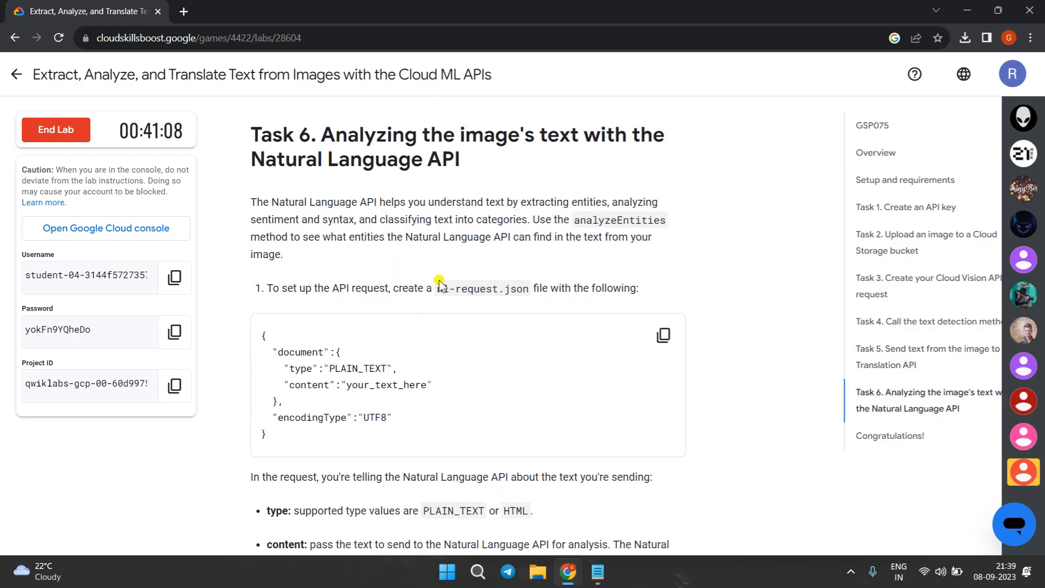
drag(439, 289, 528, 292)
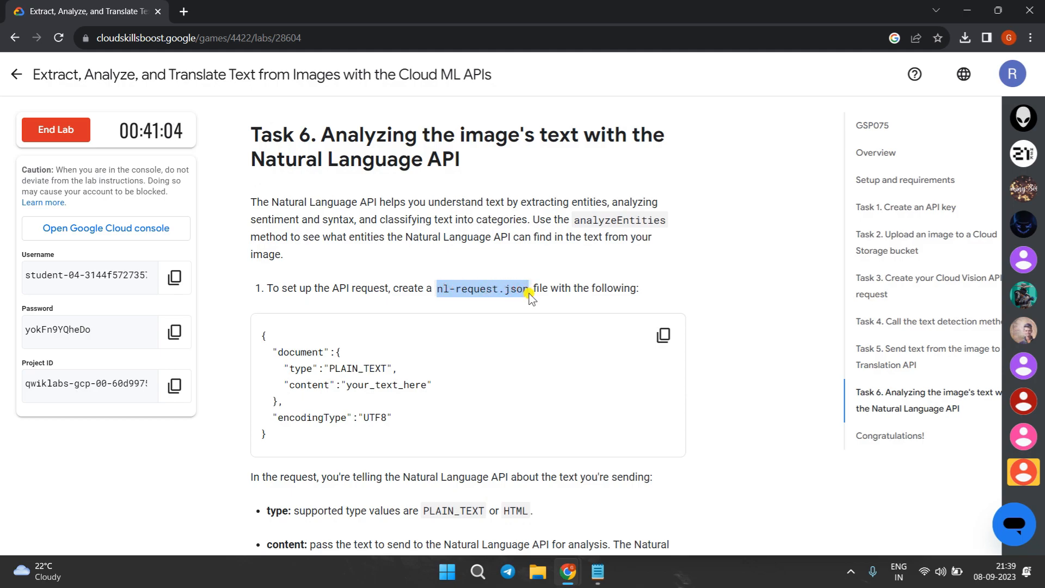
Open a new nl-request.json file with nano in Cloud Shell.
mouse_move(569, 564)
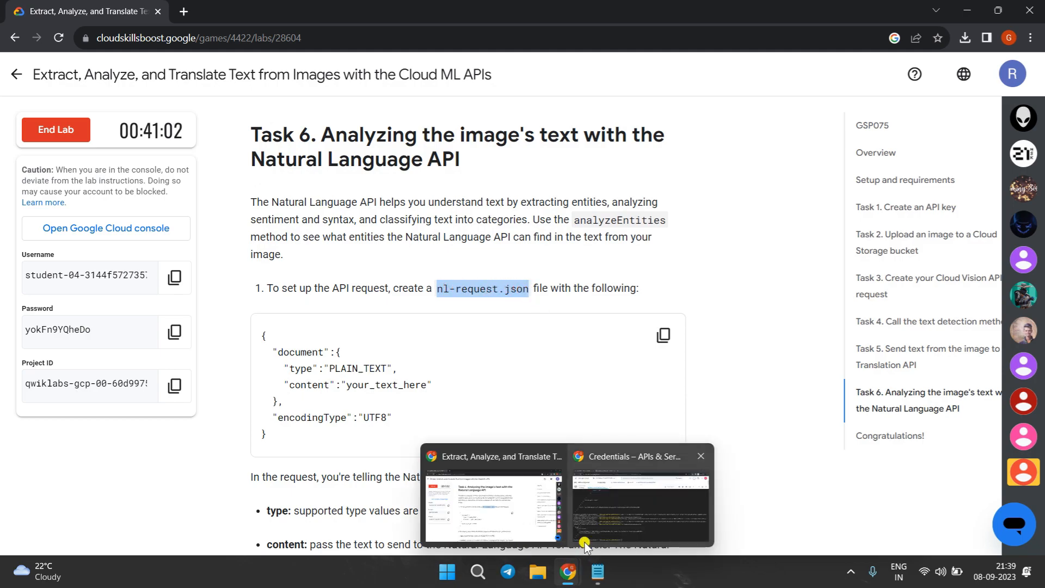
click(572, 478)
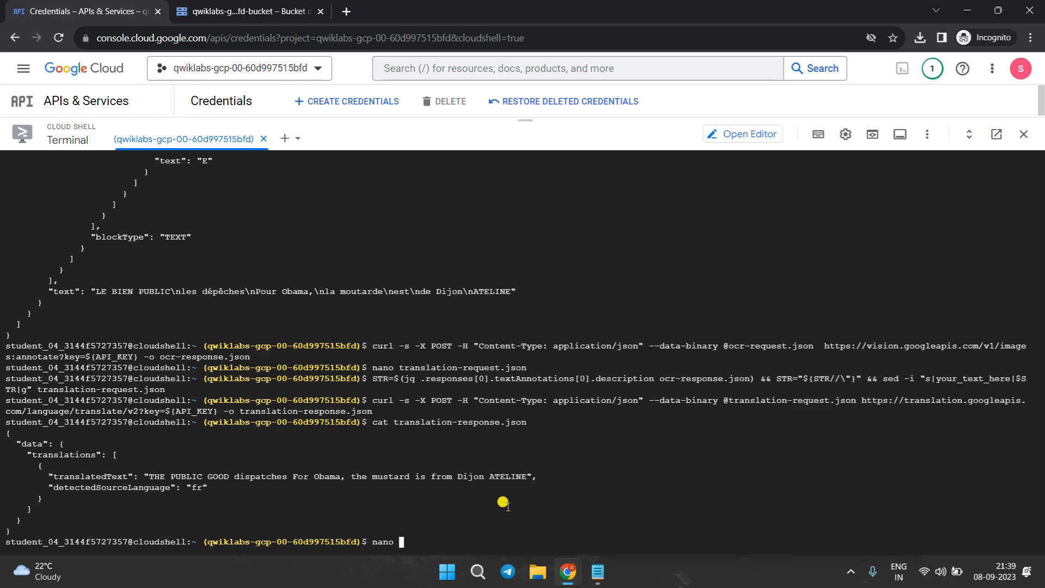
key(ctrl+v)
key(Return)
Copy the JSON block for nl-request.json, with type PLAIN_TEXT and encodingType UTF8, from Task 6 on the lab page.
mouse_move(567, 569)
click(506, 527)
scroll(507, 529, down, 1)
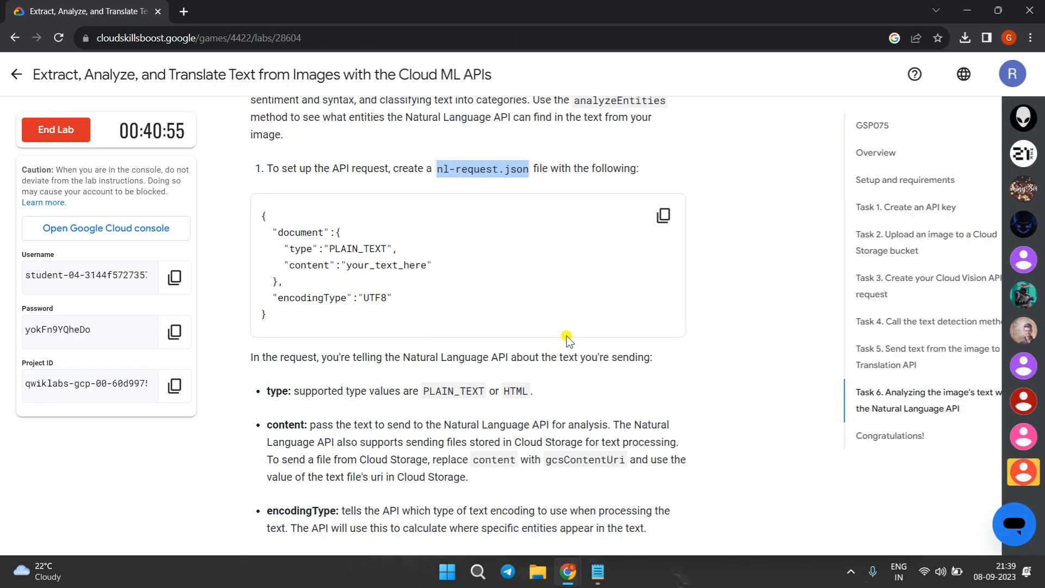
click(663, 215)
Paste the copied JSON into nl-request.json in Cloud Shell, then save the file and exit nano.
mouse_move(568, 571)
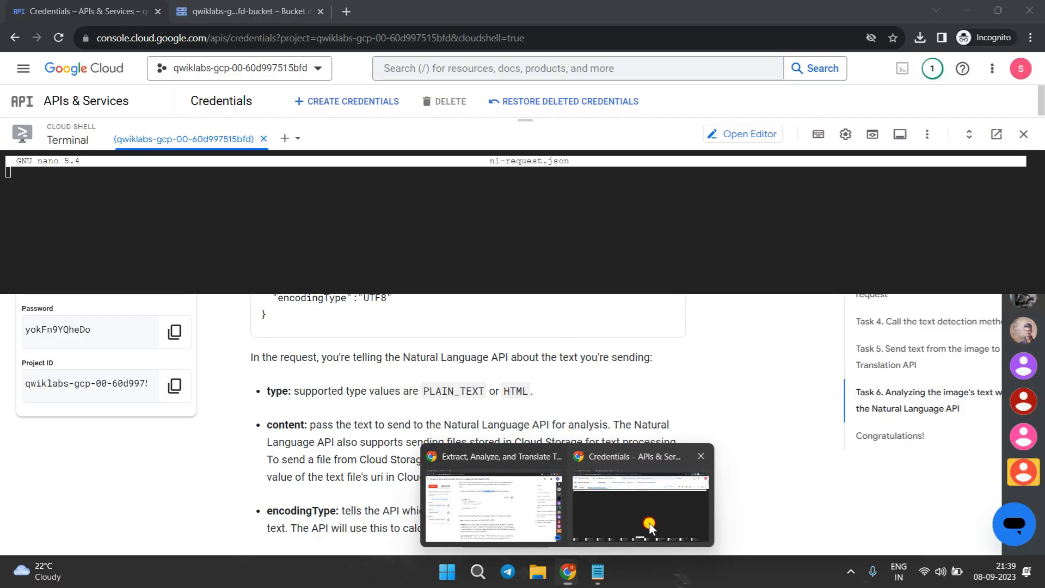
click(637, 492)
key(ctrl+v)
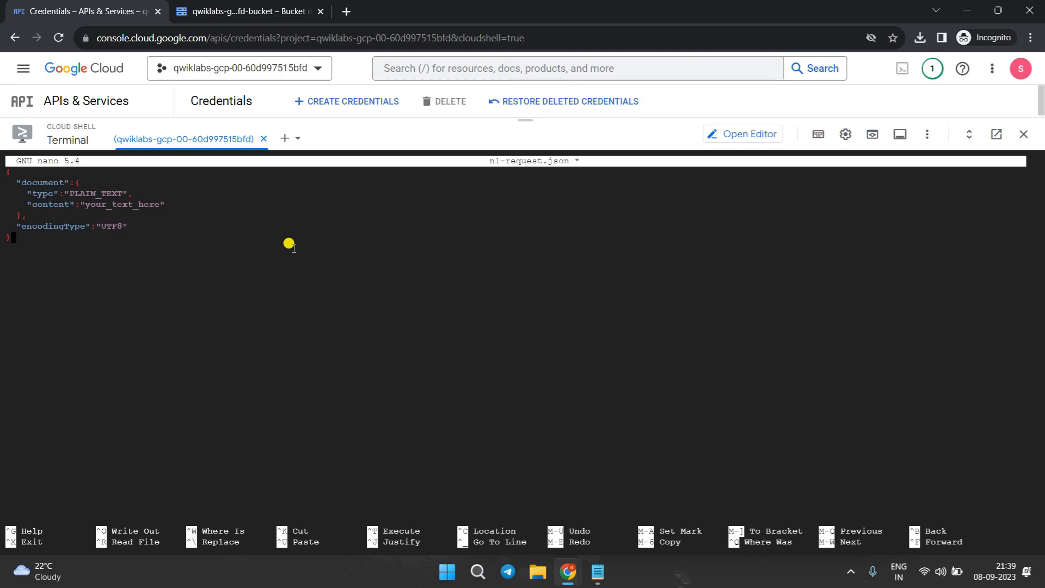
key(ctrl+x)
key(y)
key(Return)
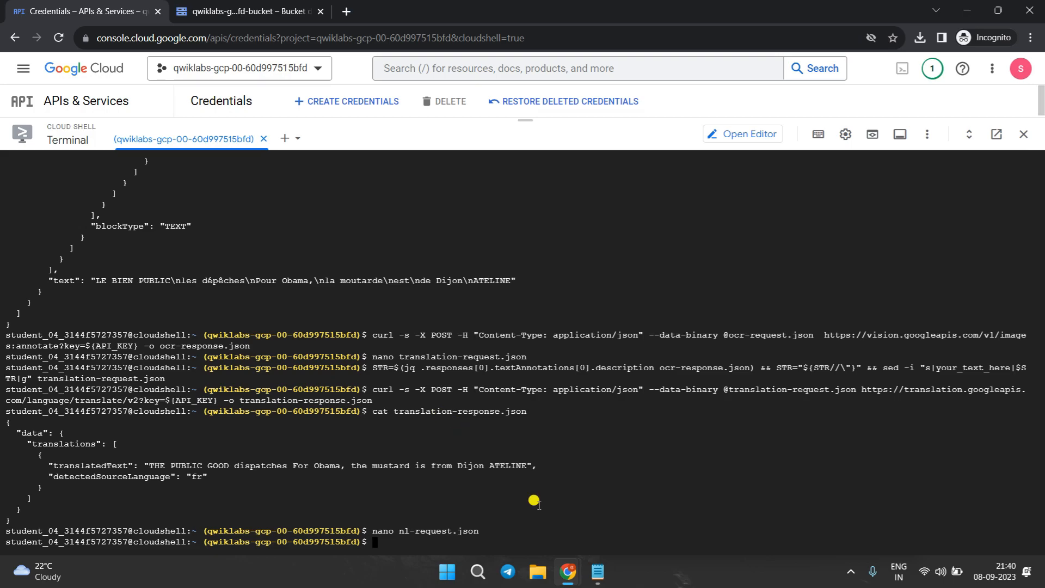
Copy the Task 6 Bash command that puts the translated text into the content block of nl-request.json from the lab page.
mouse_move(567, 572)
click(492, 498)
scroll(491, 498, down, 5)
scroll(489, 496, down, 1)
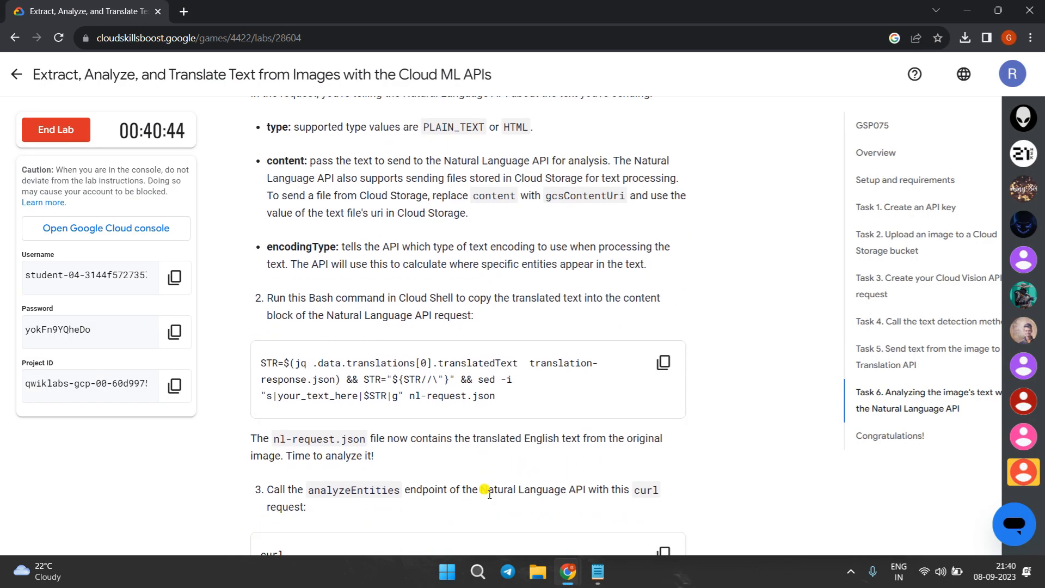
click(662, 362)
Run the copied STR command in Cloud Shell to replace your_text_here in nl-request.json with the translated text.
mouse_move(568, 571)
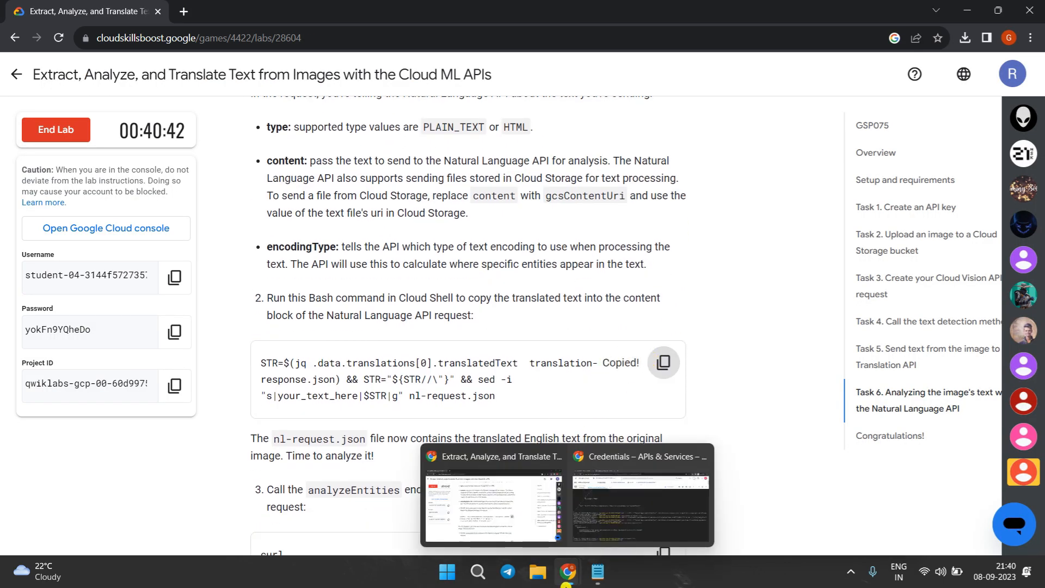
click(635, 507)
key(ctrl+v)
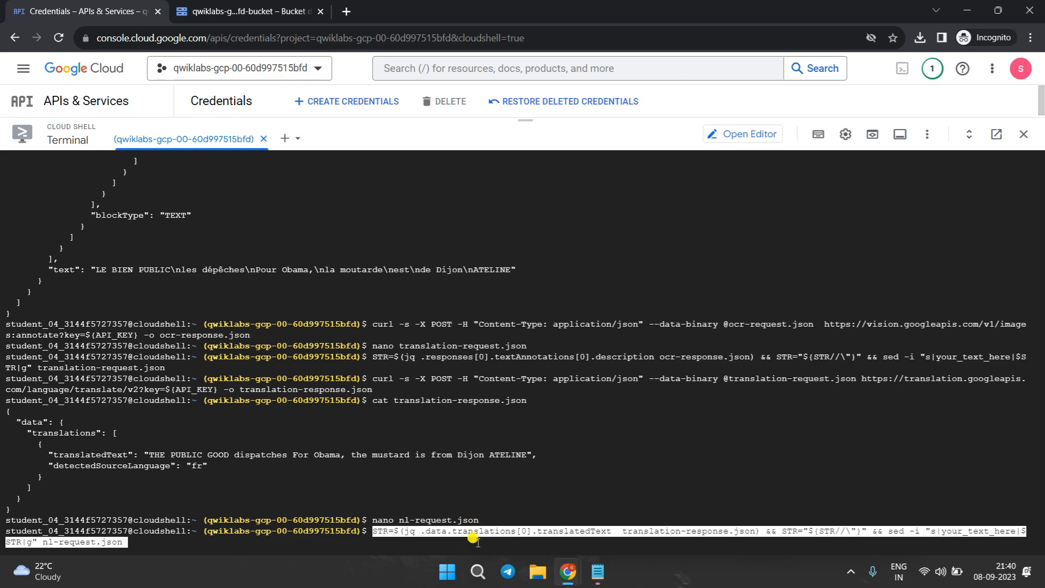
key(Return)
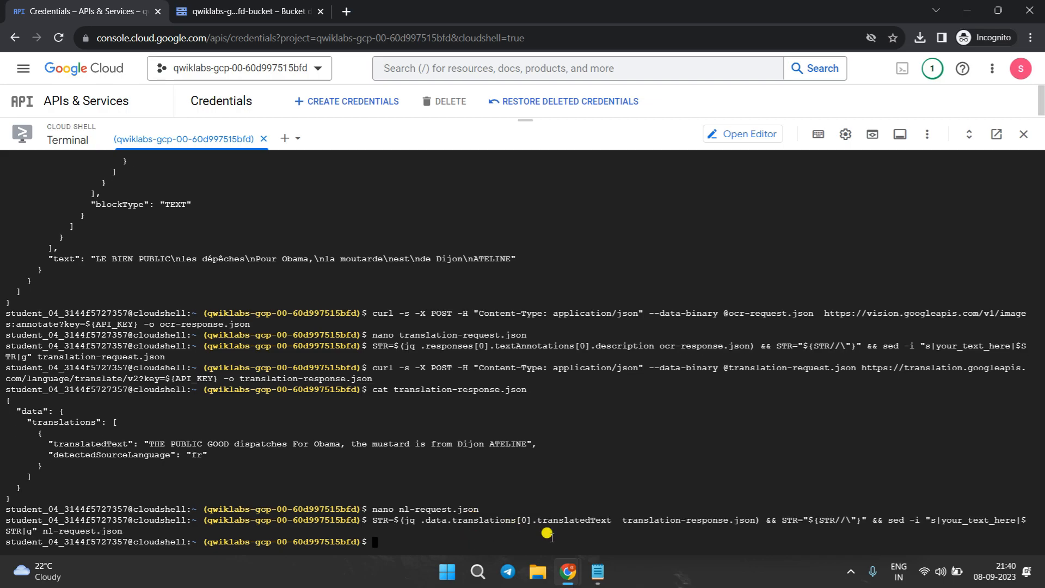
Copy the curl request for the Natural Language API's analyzeEntities endpoint from Task 6 on the lab page.
mouse_move(568, 571)
click(480, 523)
scroll(480, 523, down, 4)
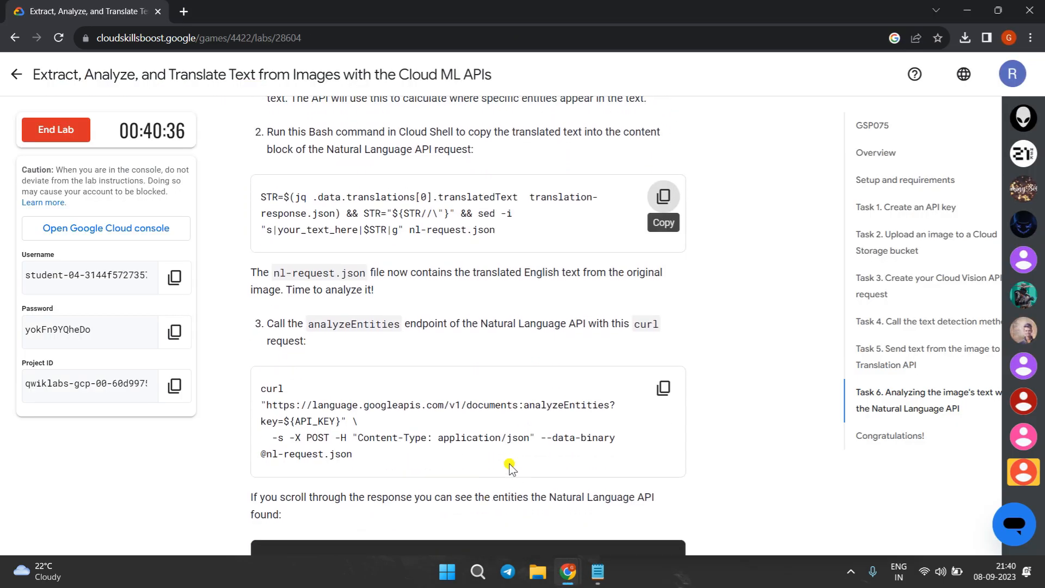
click(663, 316)
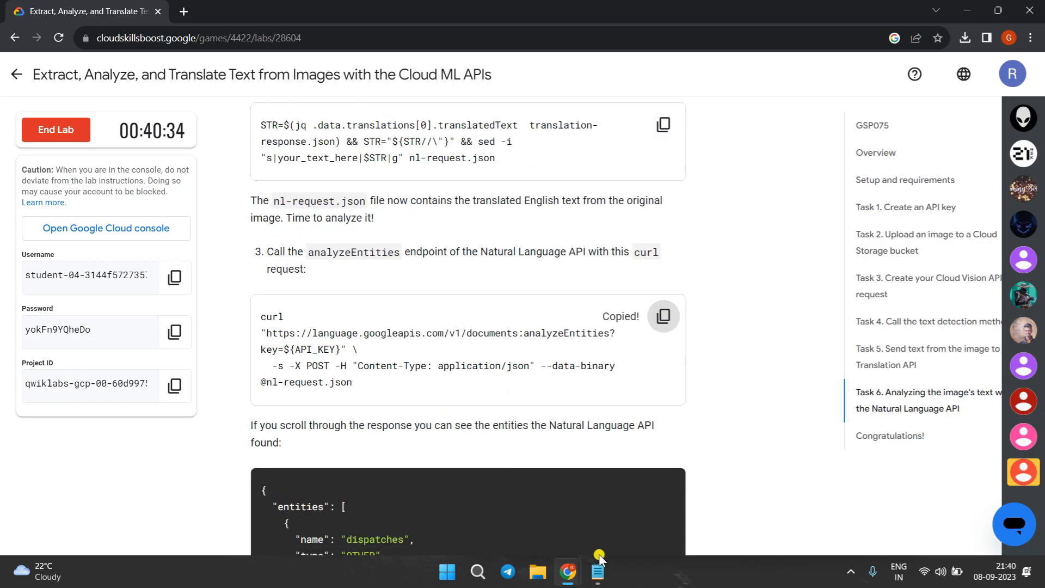
Run the copied analyzeEntities curl request with nl-request.json in Cloud Shell and return to the lab page.
mouse_move(568, 571)
click(617, 532)
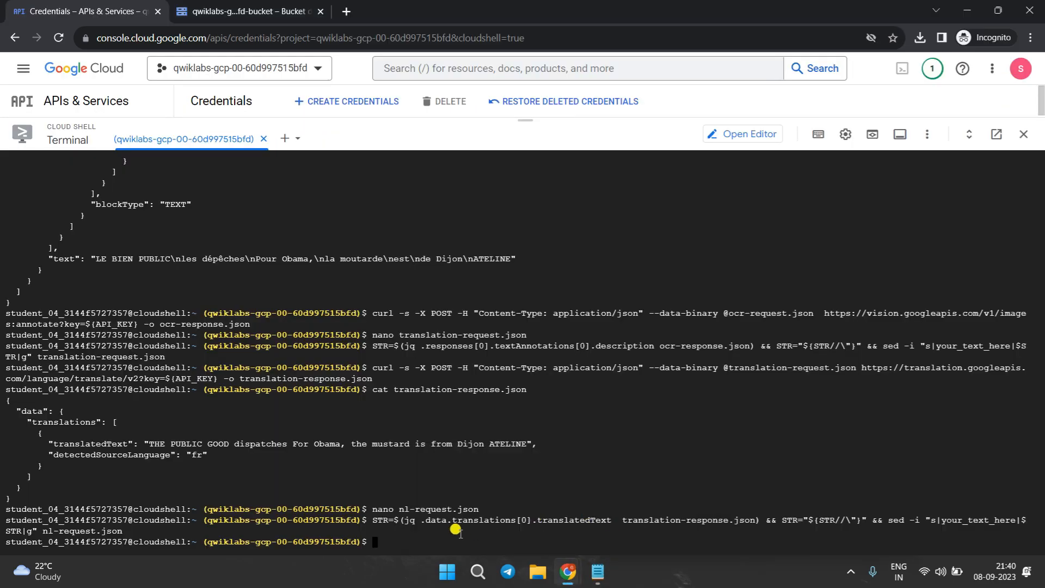
key(ctrl+v)
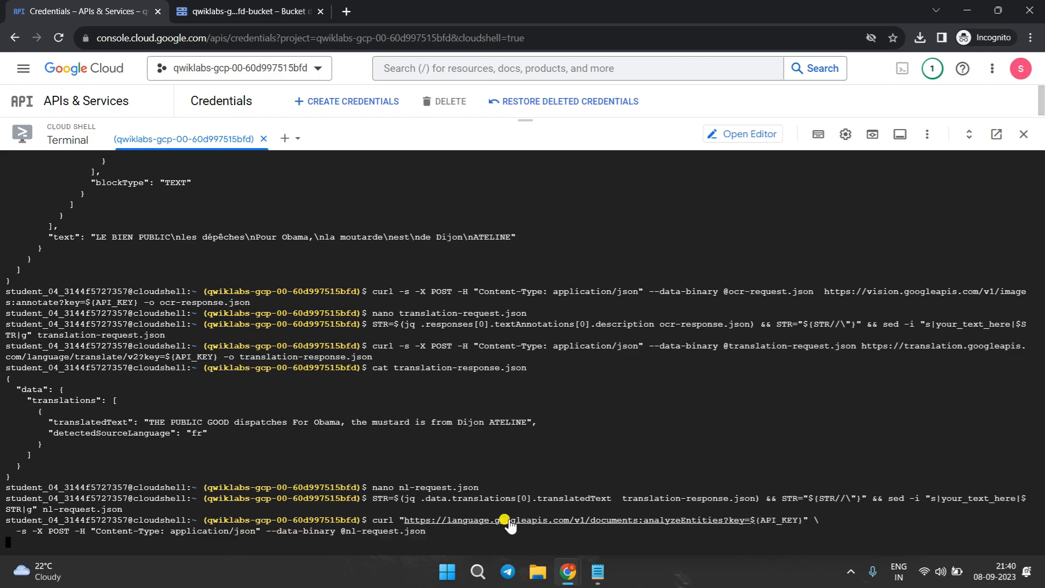
key(Return)
mouse_move(561, 554)
click(486, 508)
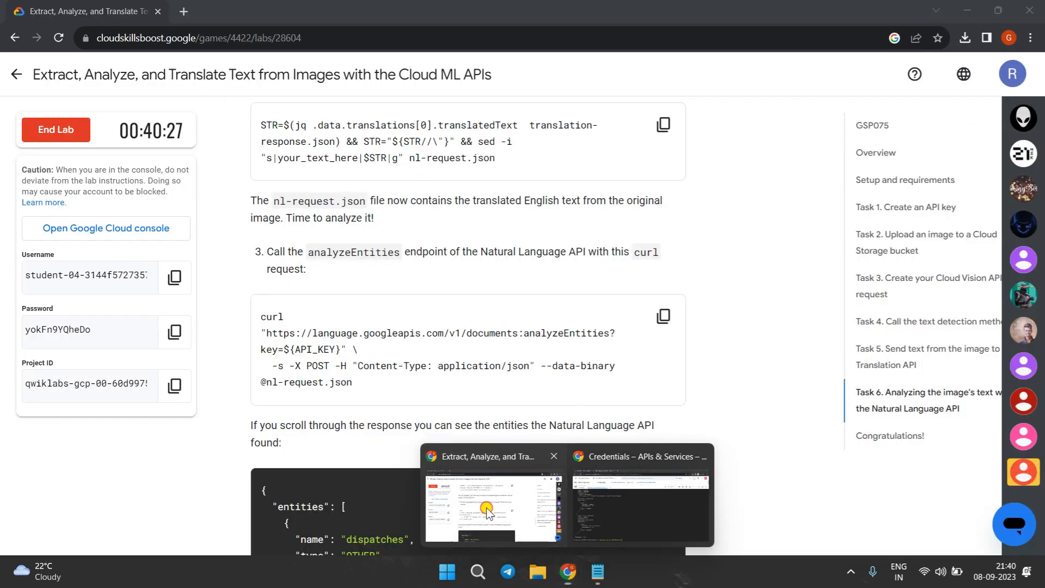
Check the progress of the Task 6 checkpoint "Analyzing the image's text with the Natural Language API" on the lab page.
scroll(486, 507, down, 20)
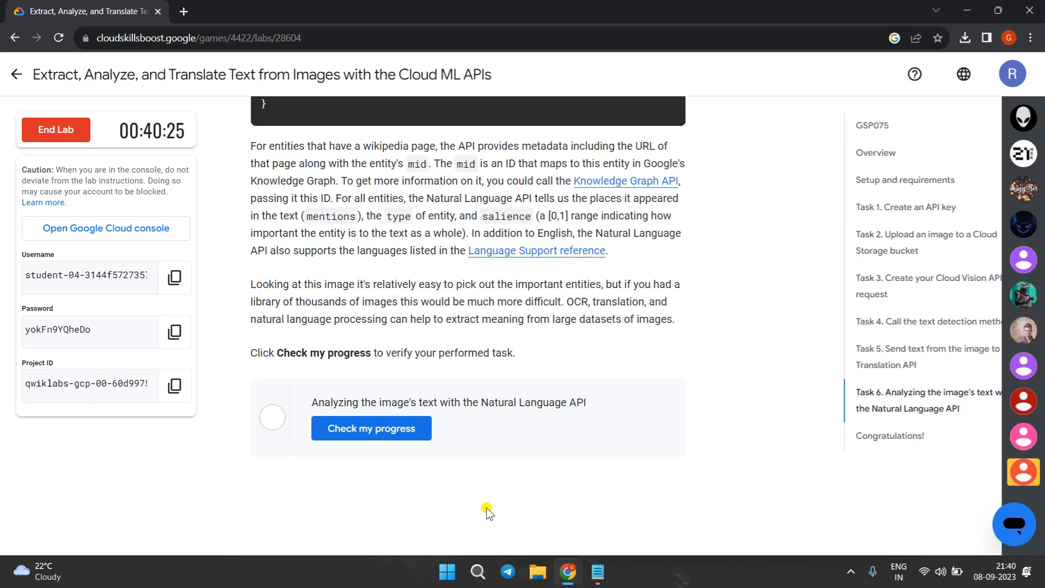
scroll(485, 508, up, 3)
click(388, 442)
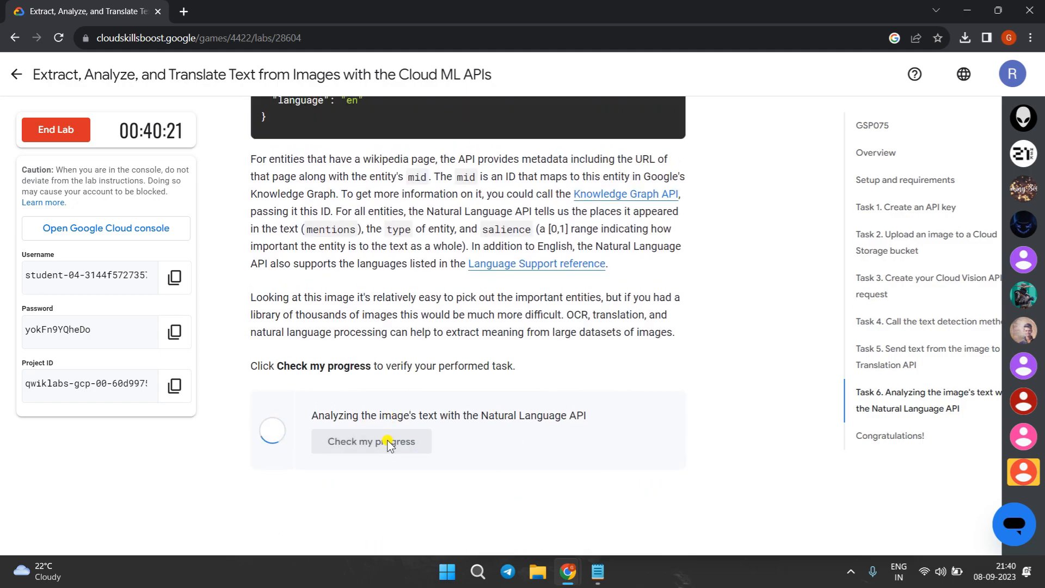
click(387, 442)
scroll(386, 440, down, 8)
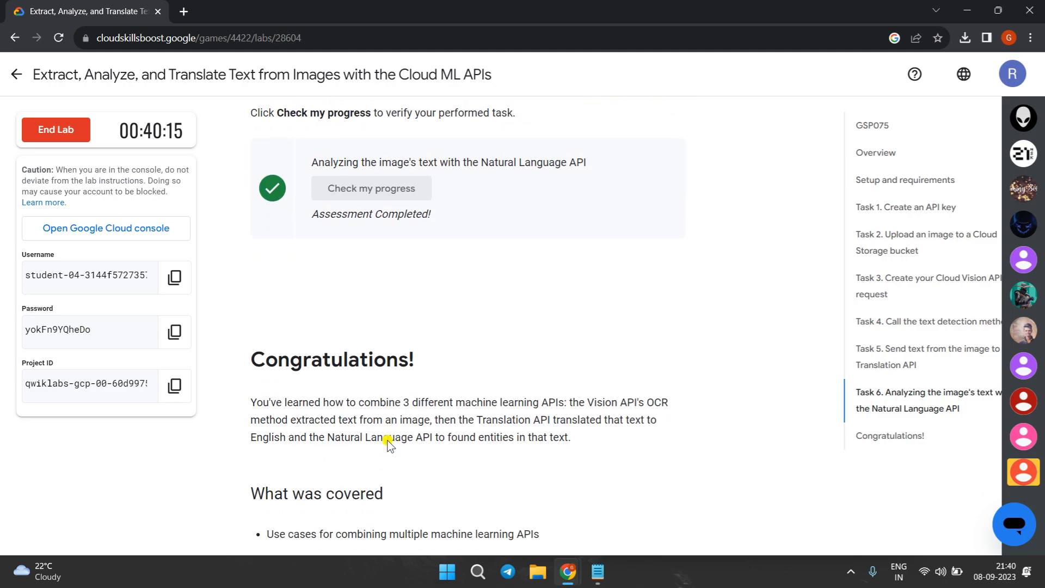
Review the lab page back through its earlier tasks, end the lab, and submit a five-star satisfaction rating without comments.
scroll(387, 440, up, 16)
scroll(386, 439, up, 20)
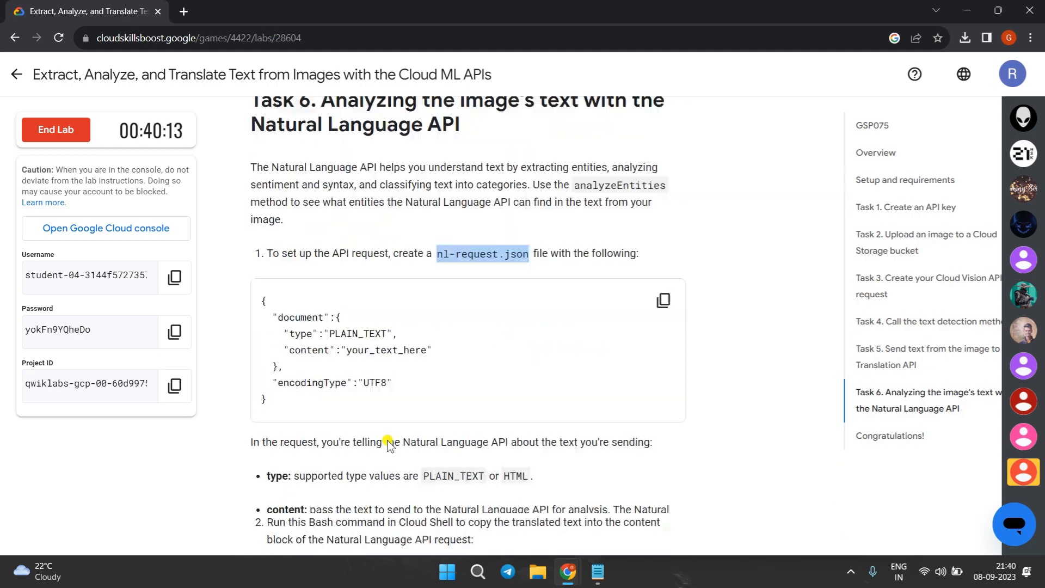
scroll(387, 440, up, 12)
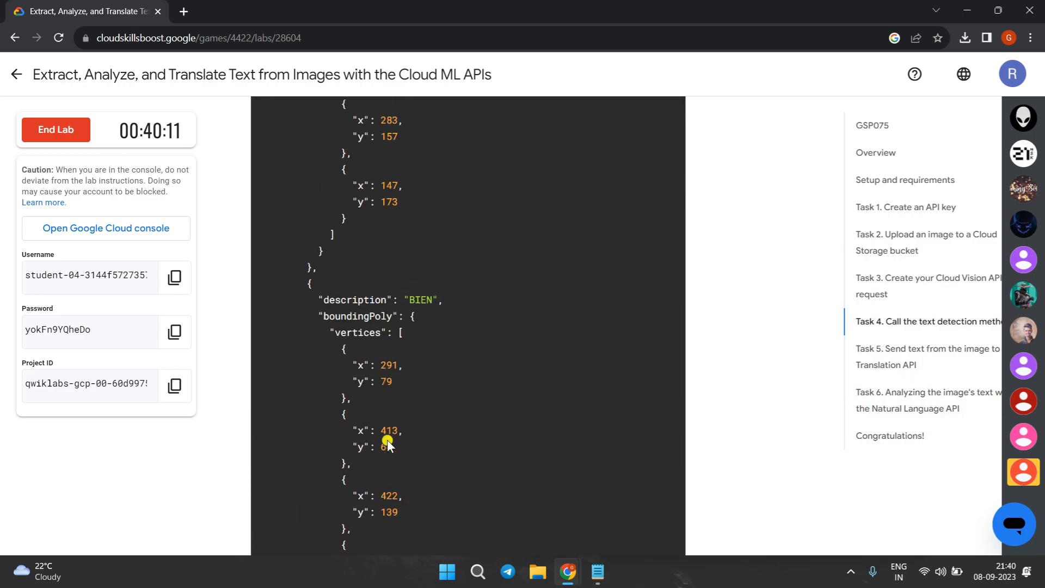
scroll(327, 159, up, 10)
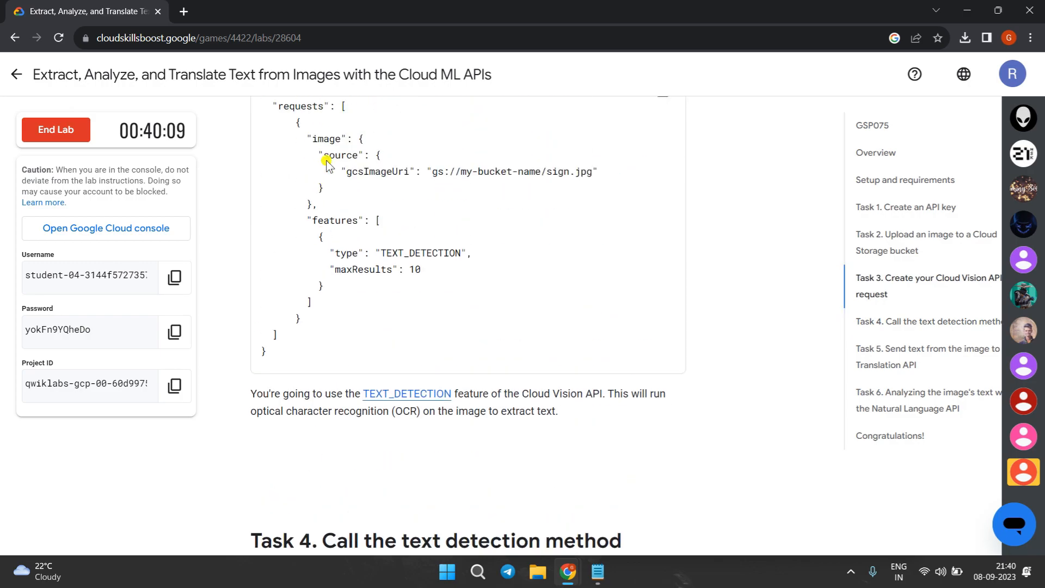
scroll(326, 159, up, 20)
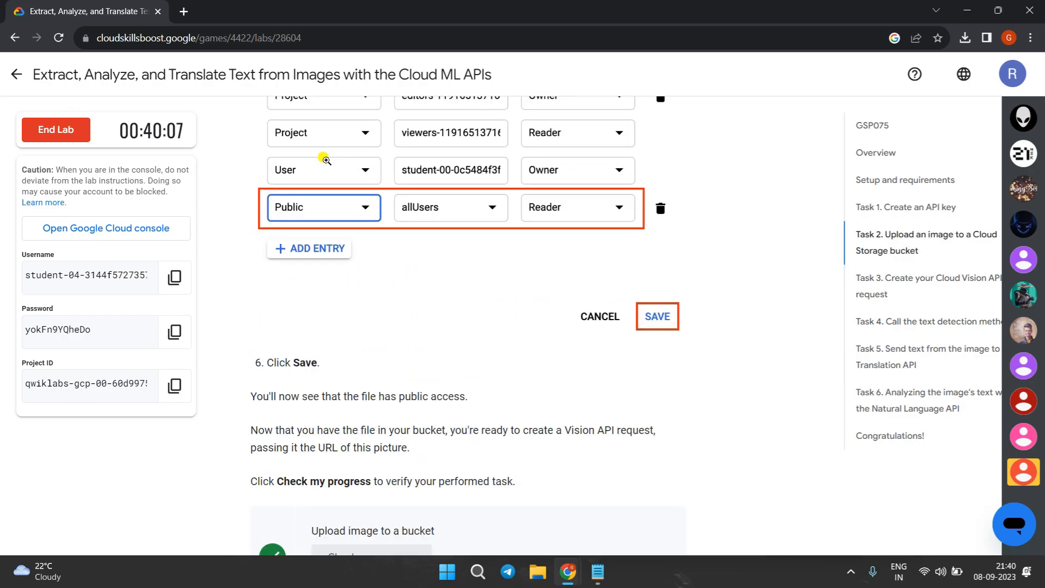
scroll(326, 159, up, 20)
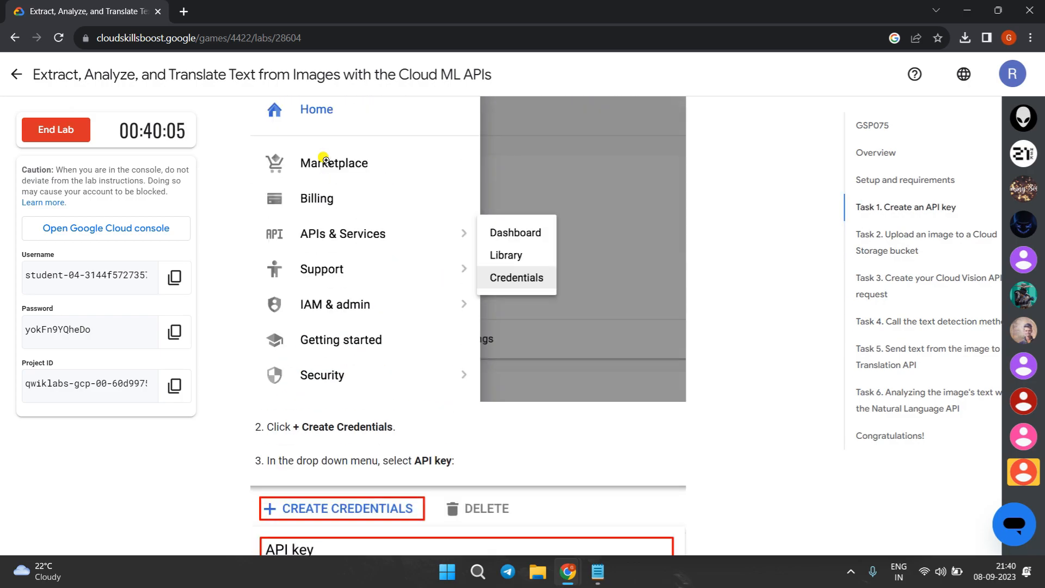
click(60, 128)
click(650, 361)
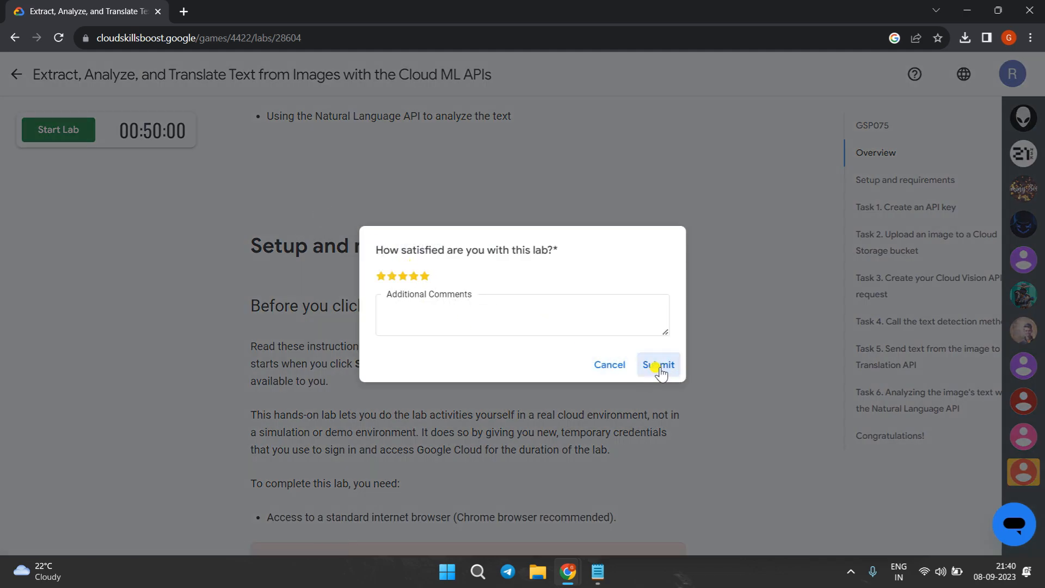
click(657, 367)
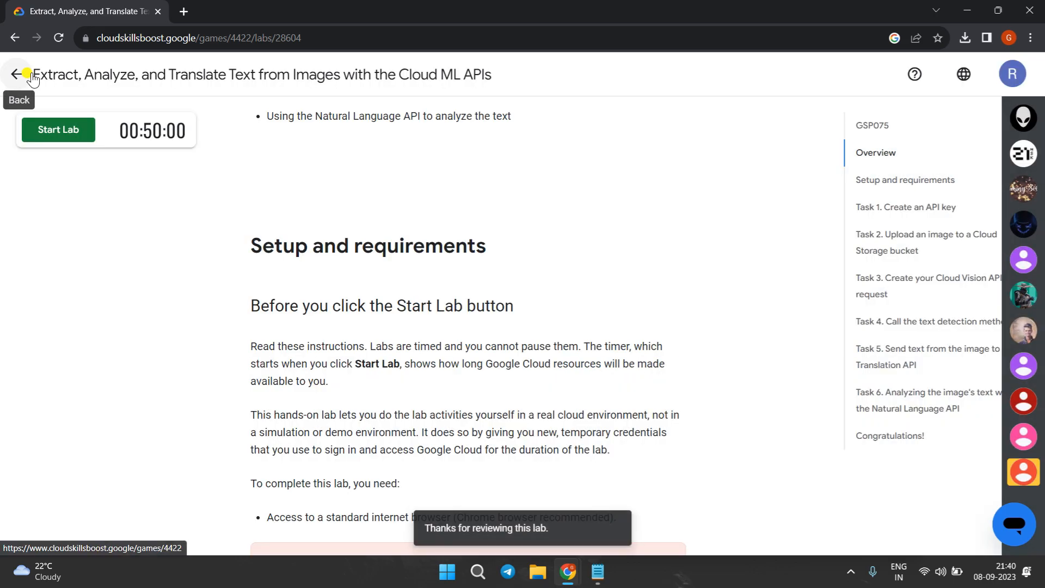
Return to the Level 3: GenAI game page and expand the "Gel with Gen AI!" section to view the labs' completion status.
click(17, 75)
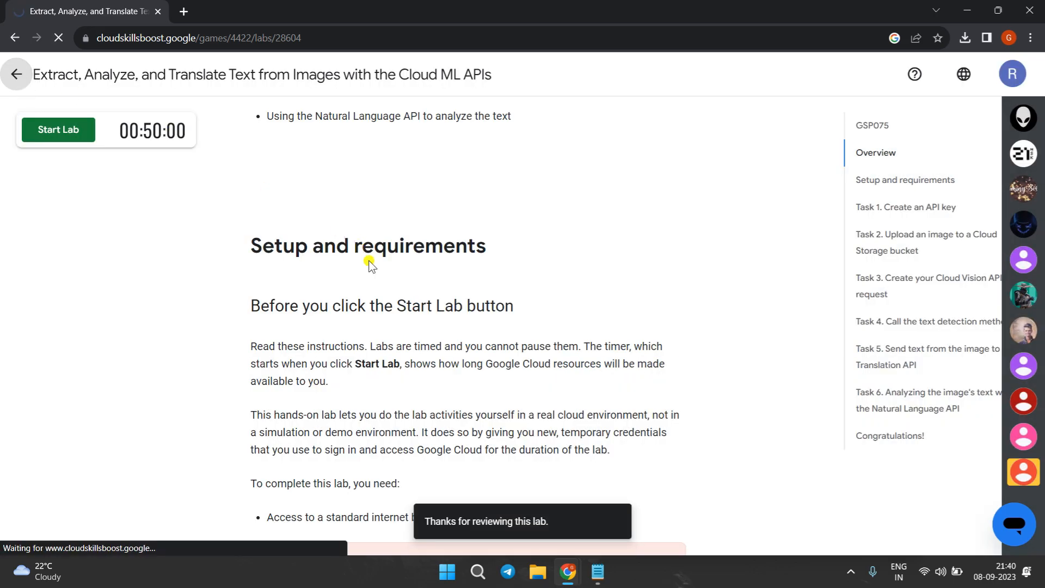
scroll(369, 261, down, 7)
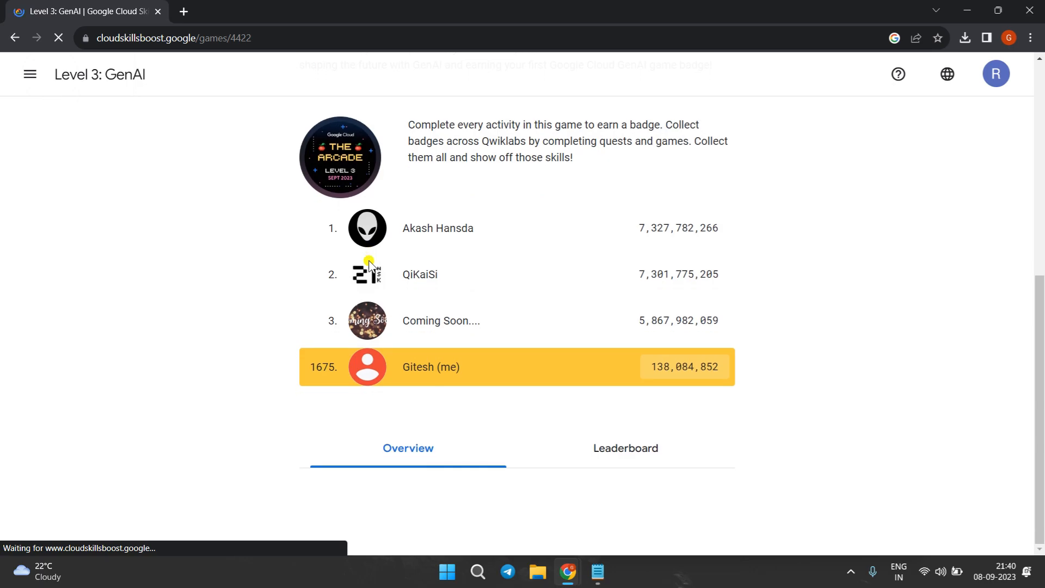
scroll(527, 345, down, 9)
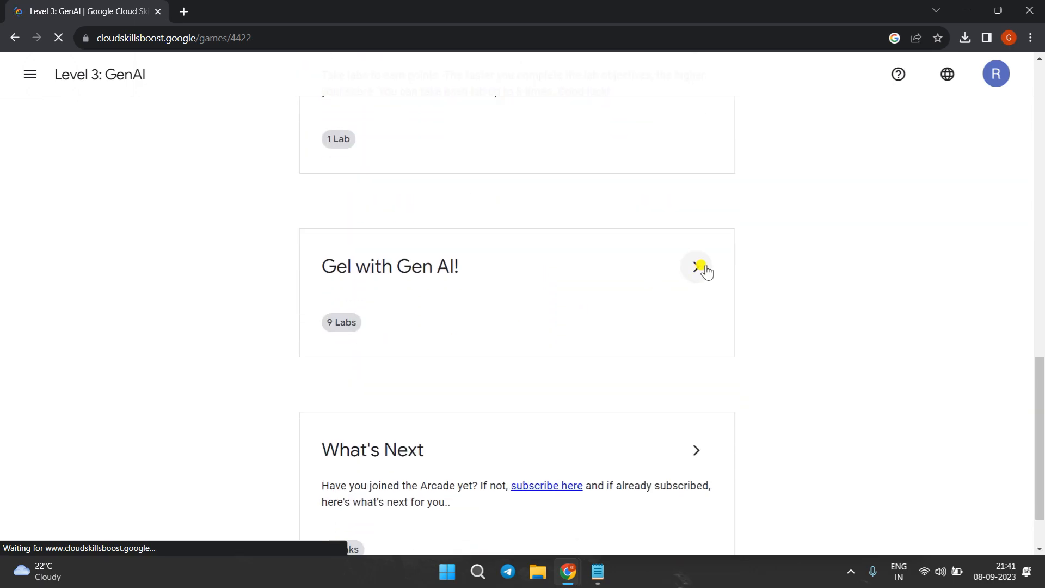
click(698, 267)
scroll(599, 293, down, 1)
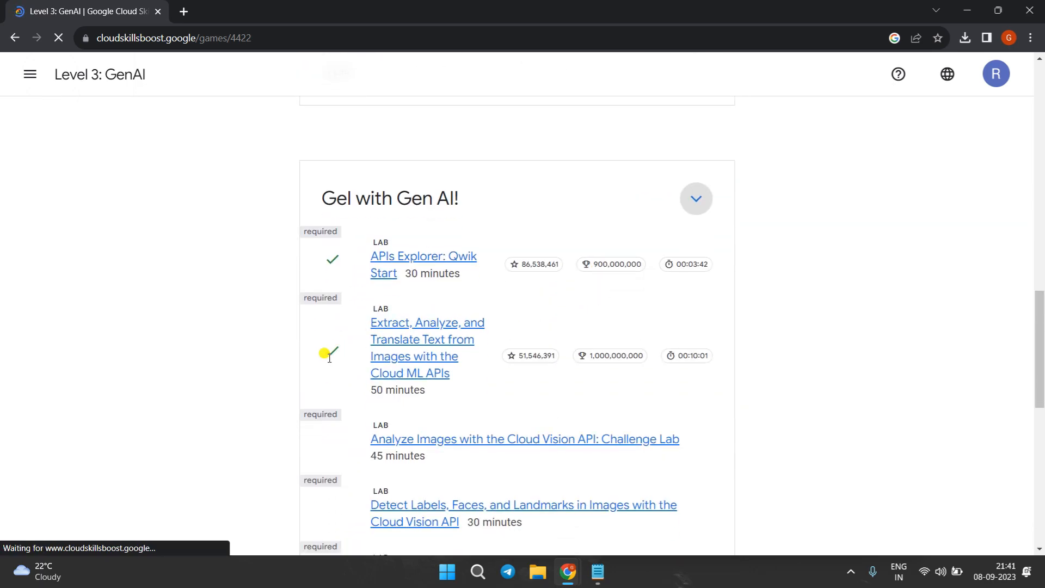